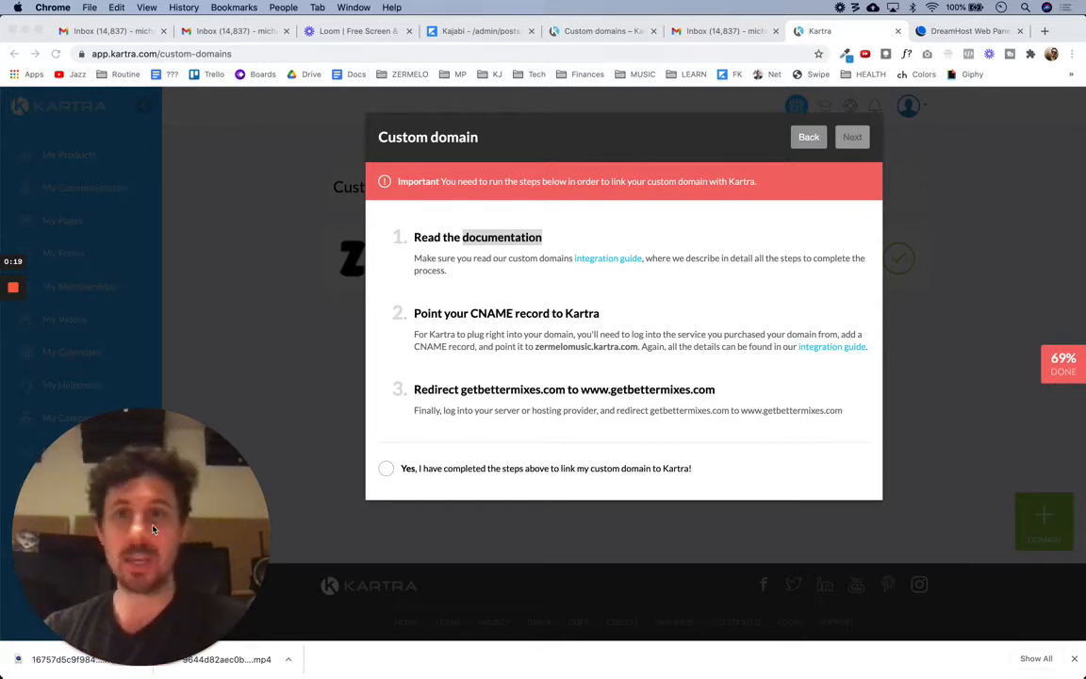
pyautogui.click(964, 236)
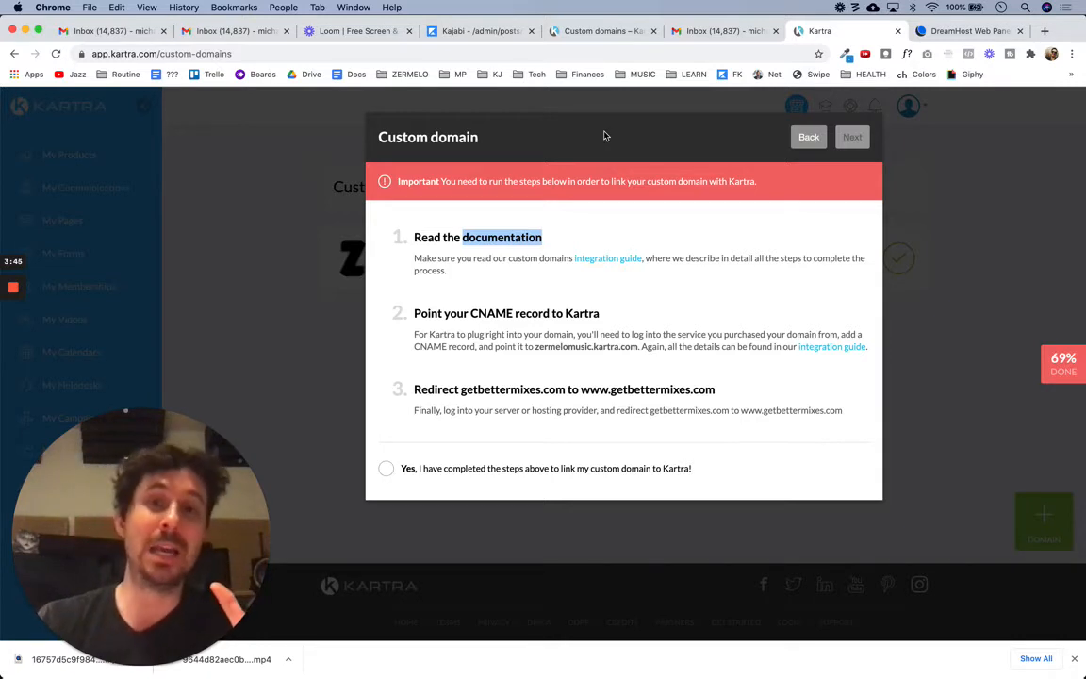
pyautogui.click(587, 241)
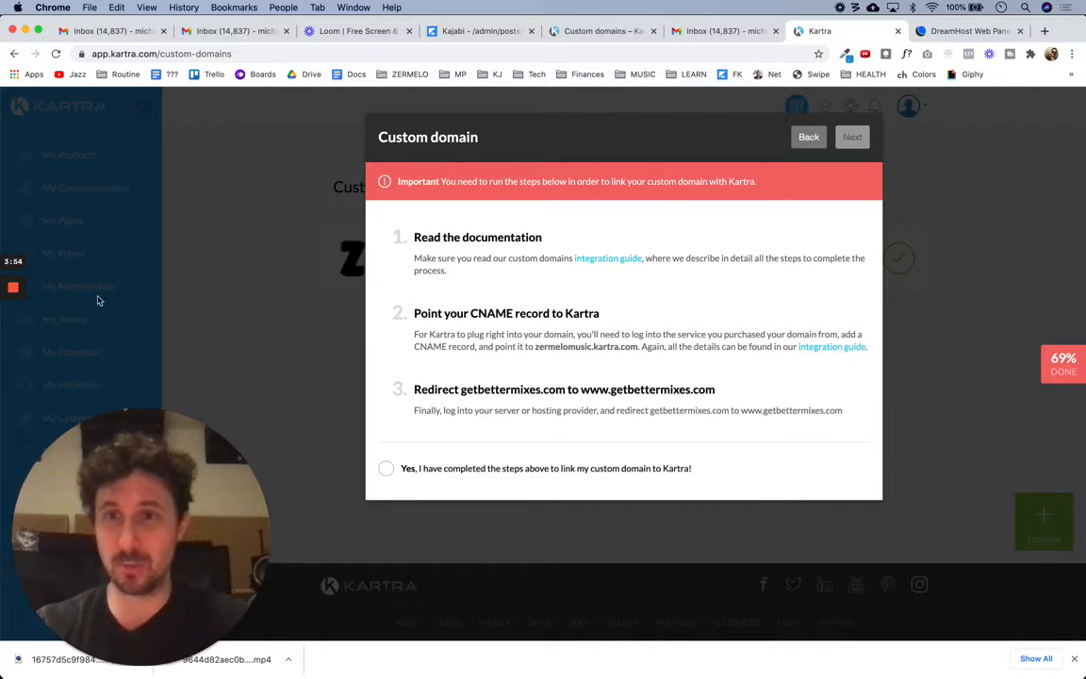
# Switch to the TextEdit notes and review the first two items of the custom domain outline
pyautogui.press('super+Tab')
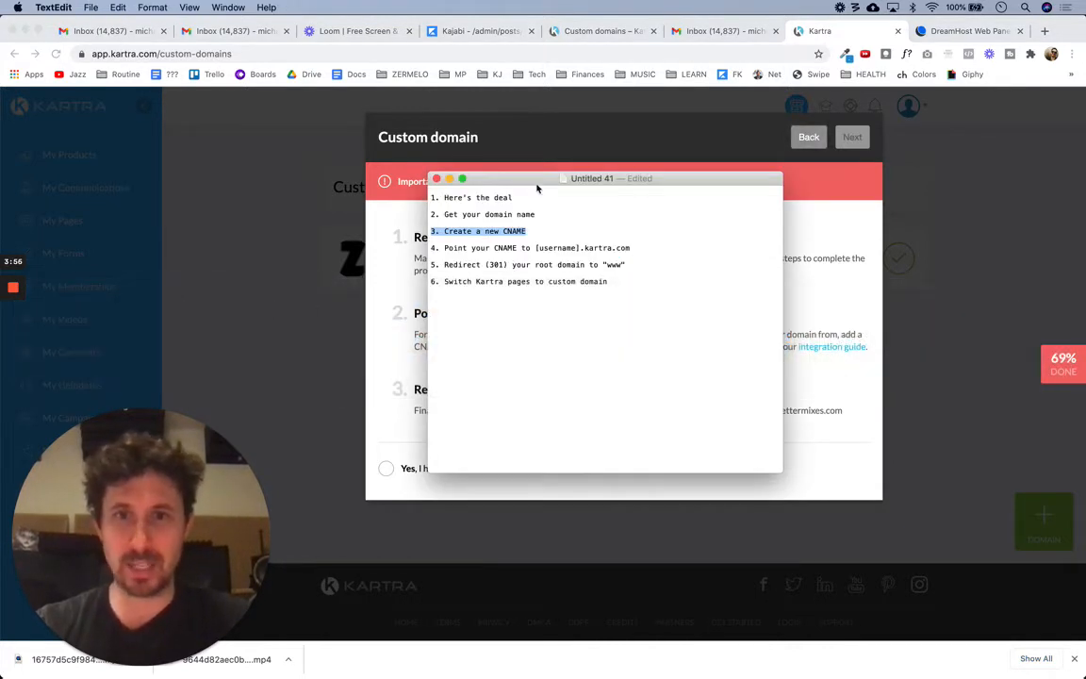
pyautogui.click(528, 201)
pyautogui.press('shift+super+Left')
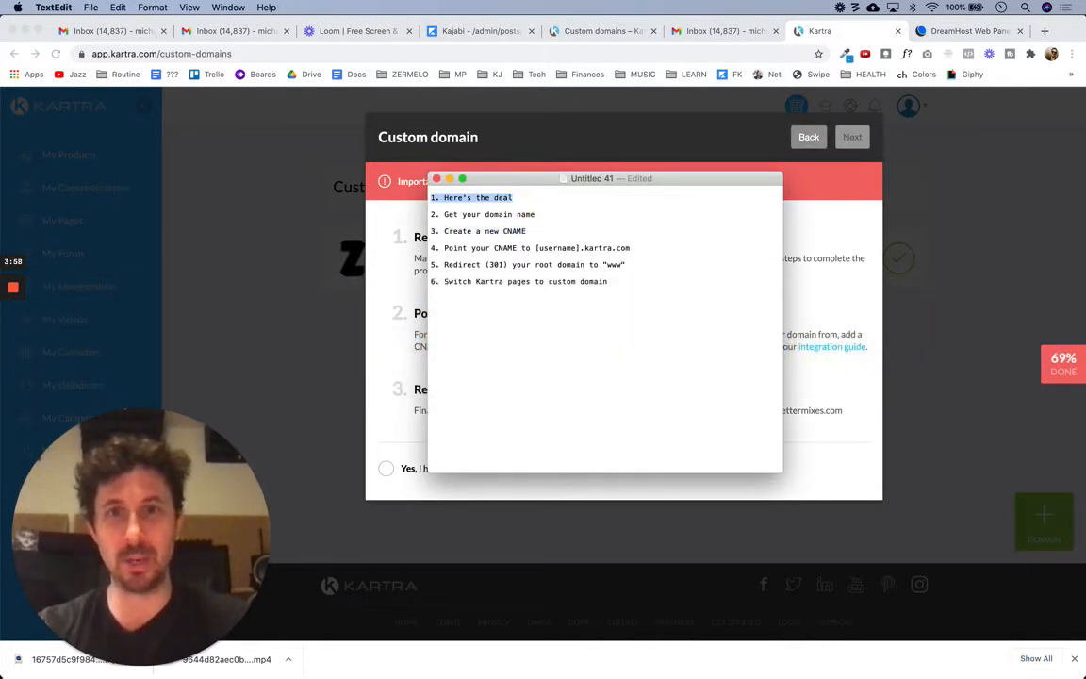
pyautogui.press('Left')
pyautogui.press('shift+super+Right')
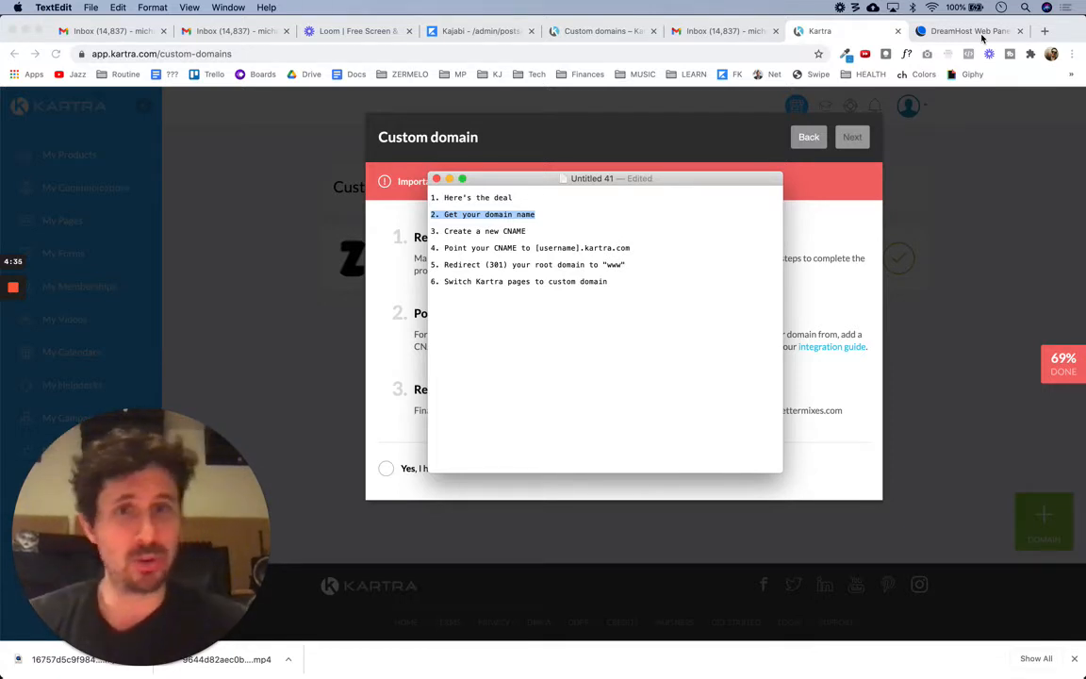
pyautogui.click(544, 214)
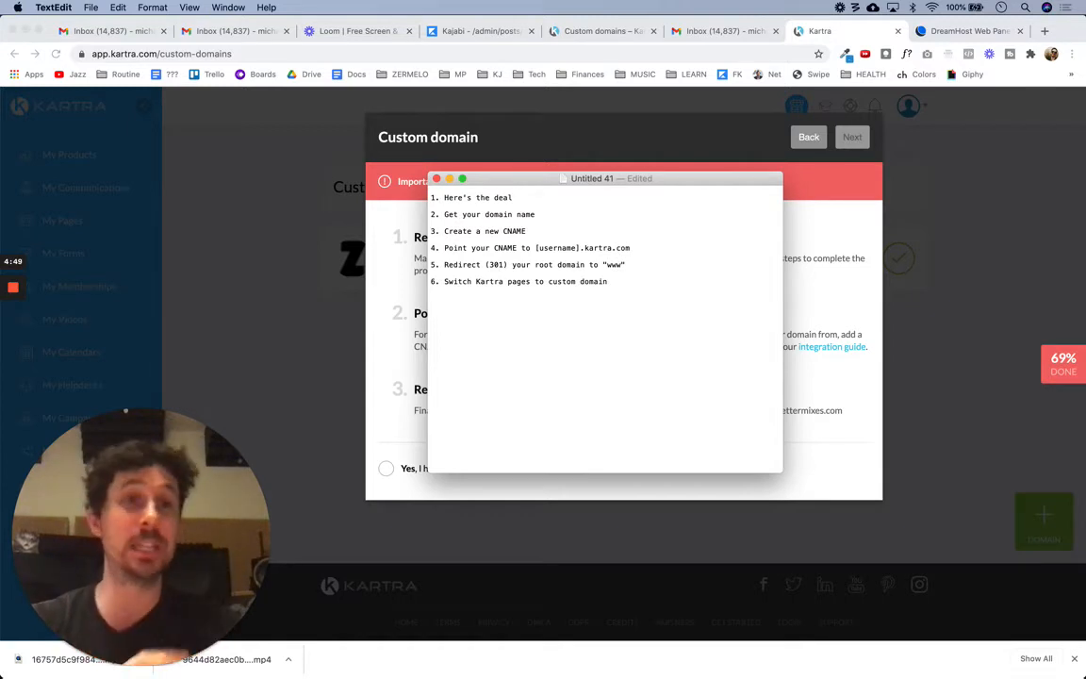
# Switch to the DreamHost web panel in the browser and open the Manage Domains page
pyautogui.click(964, 33)
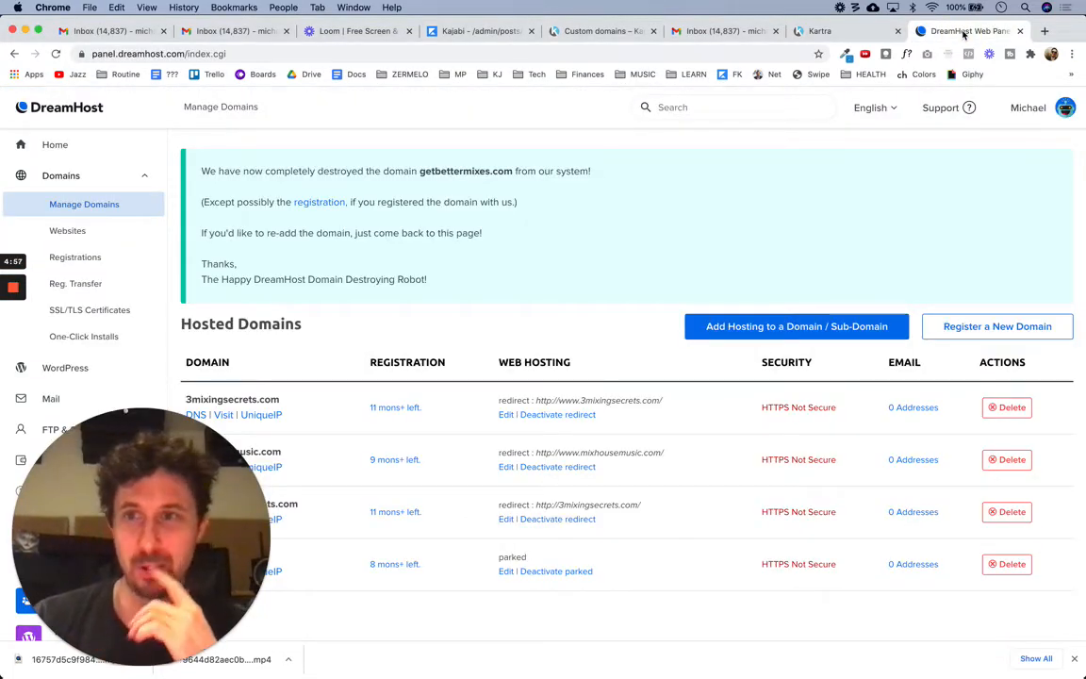
pyautogui.click(52, 179)
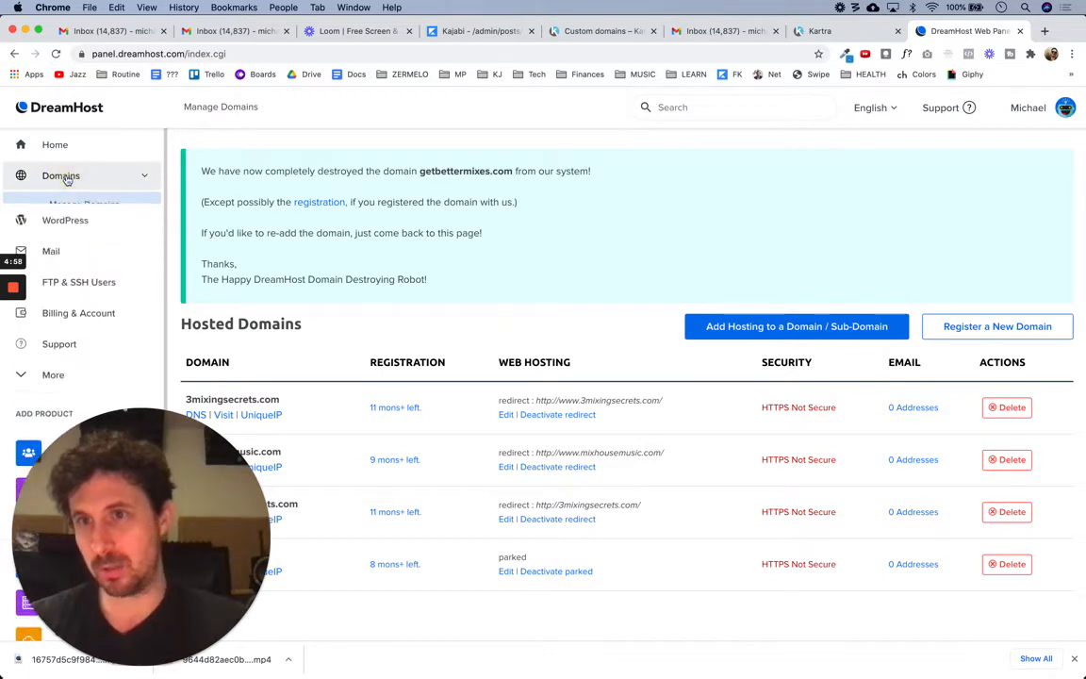
pyautogui.click(145, 176)
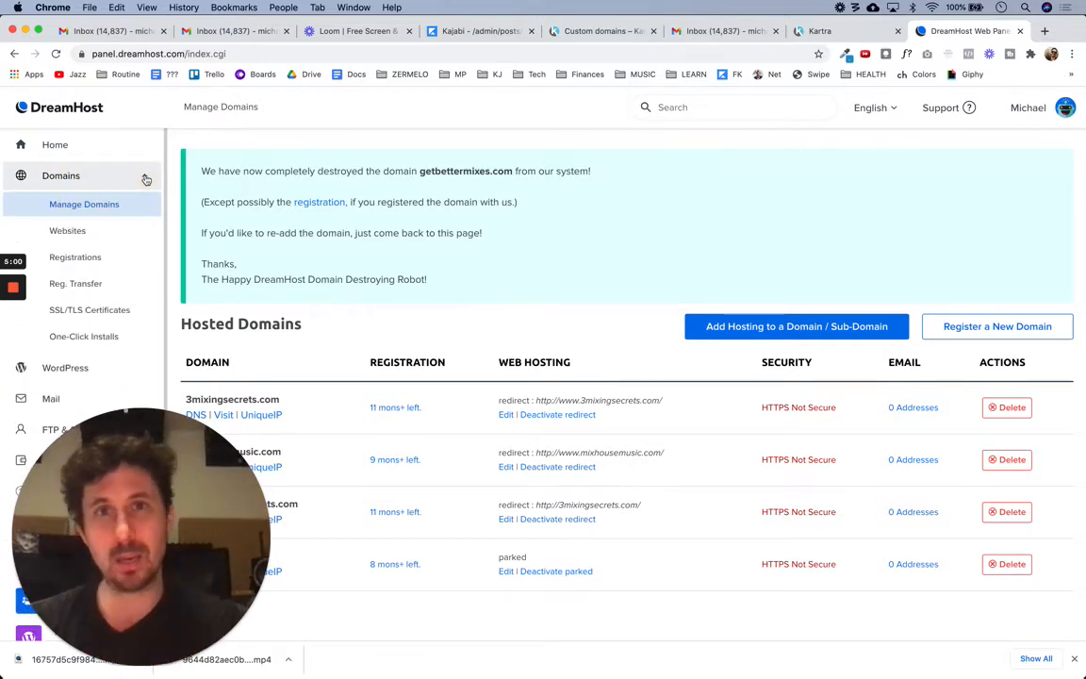
pyautogui.click(71, 215)
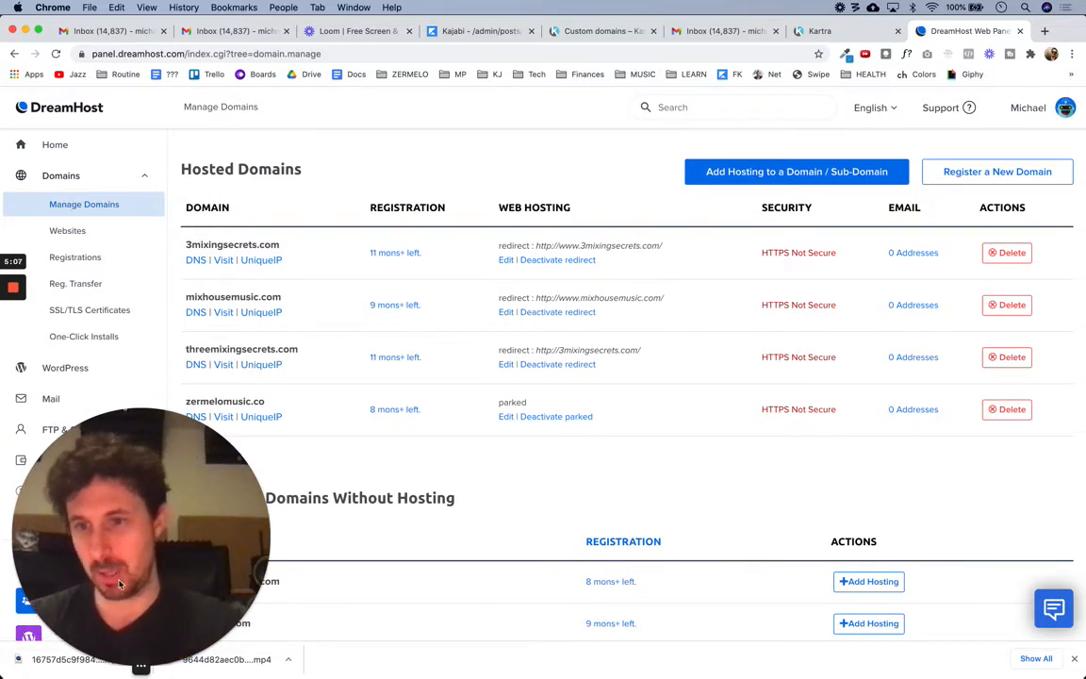
pyautogui.click(117, 666)
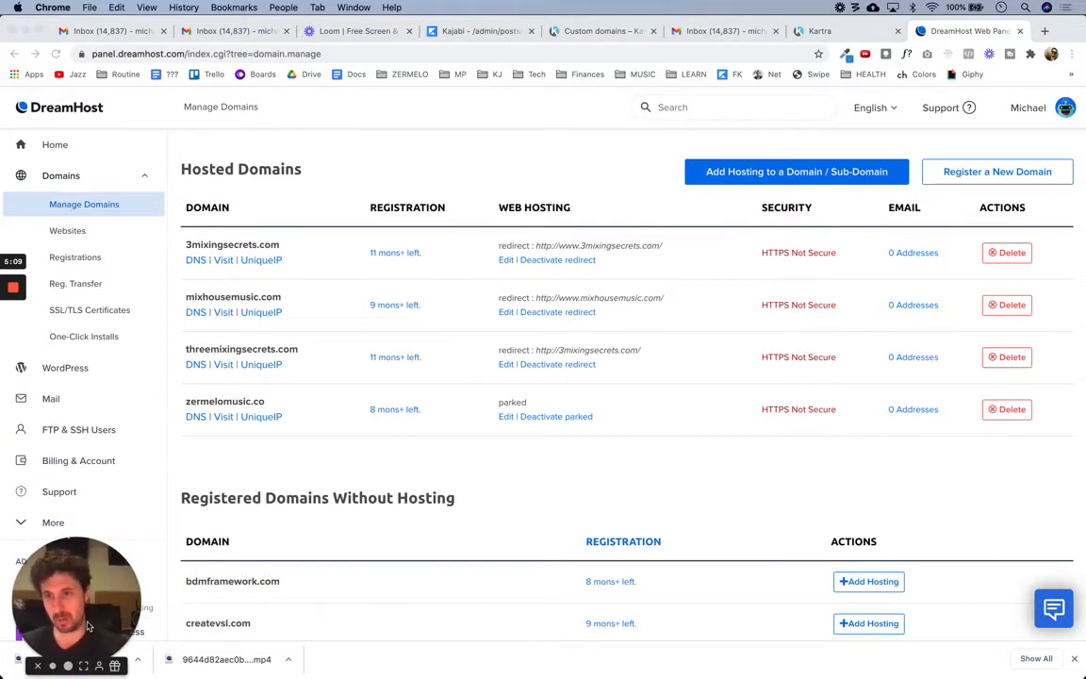
pyautogui.moveTo(77, 568); pyautogui.dragTo(1020, 537)
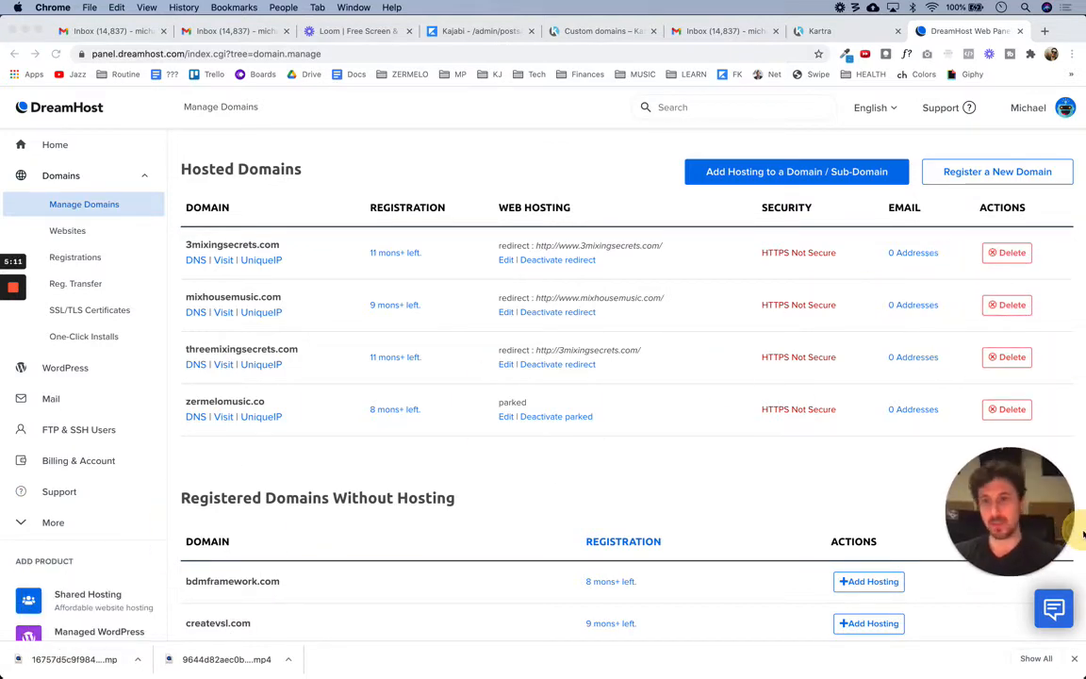
# Add DNS-only hosting to getbettermixes.com from the registered domains without hosting
pyautogui.moveTo(437, 665)
pyautogui.scroll(-5, 422, 567)
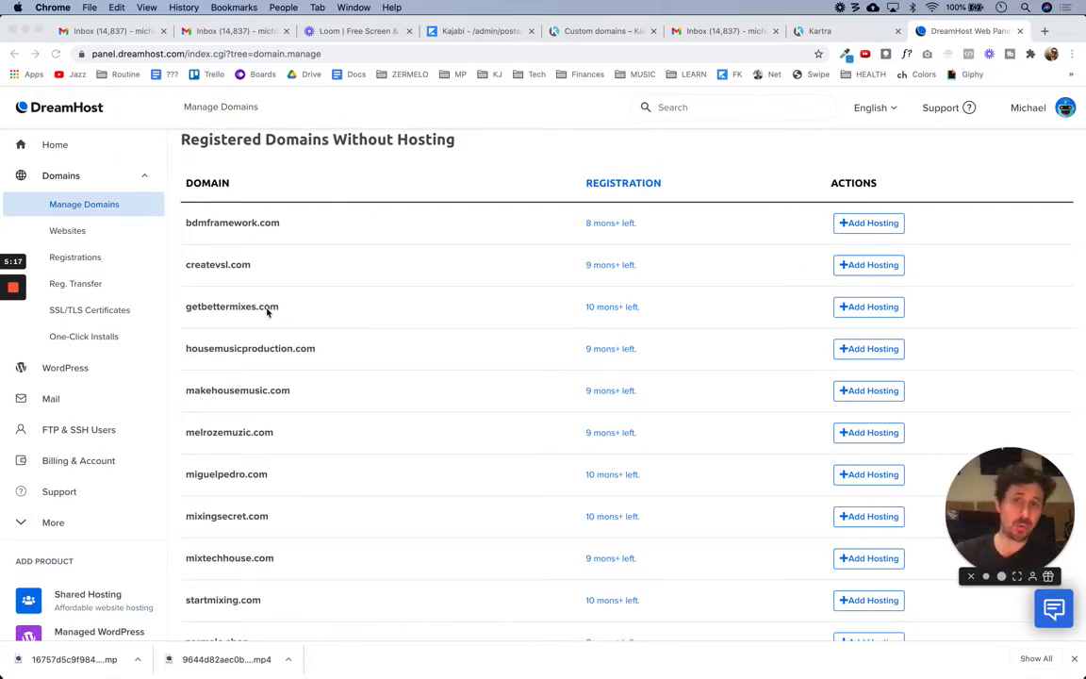
pyautogui.scroll(3, 262, 315)
pyautogui.scroll(-3, 257, 314)
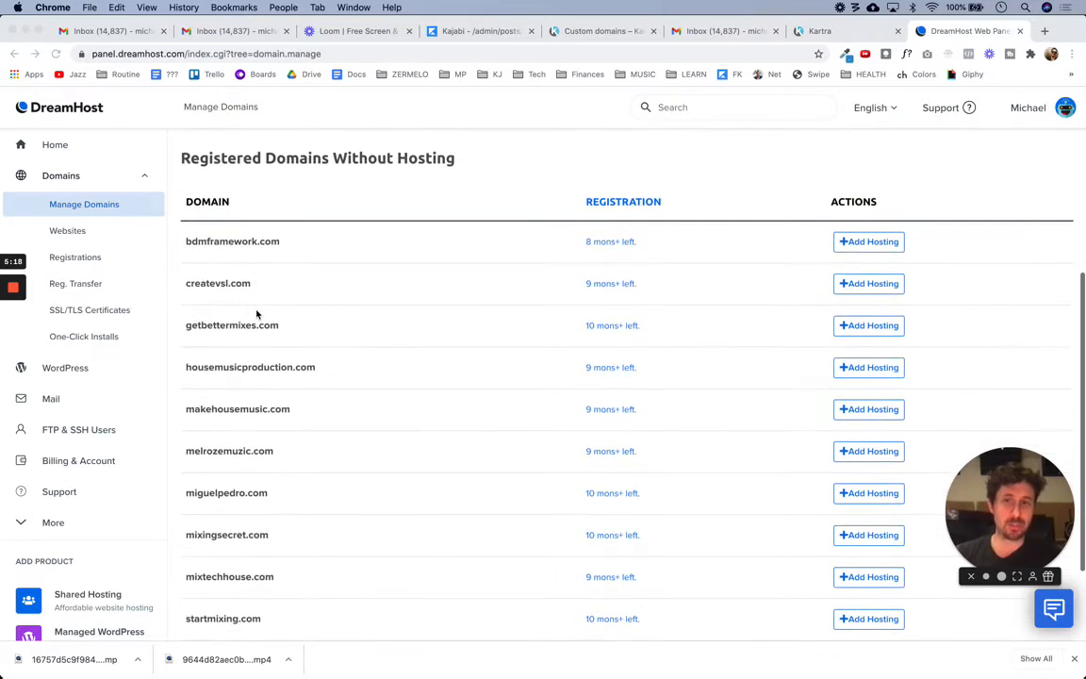
pyautogui.click(871, 326)
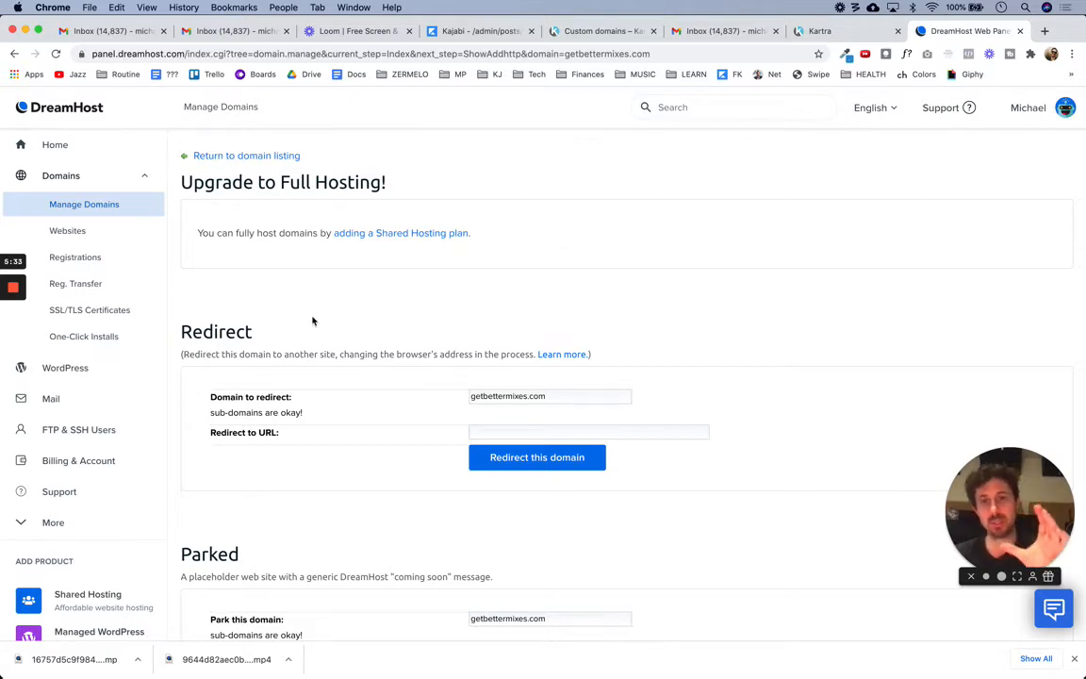
pyautogui.scroll(-5, 312, 319)
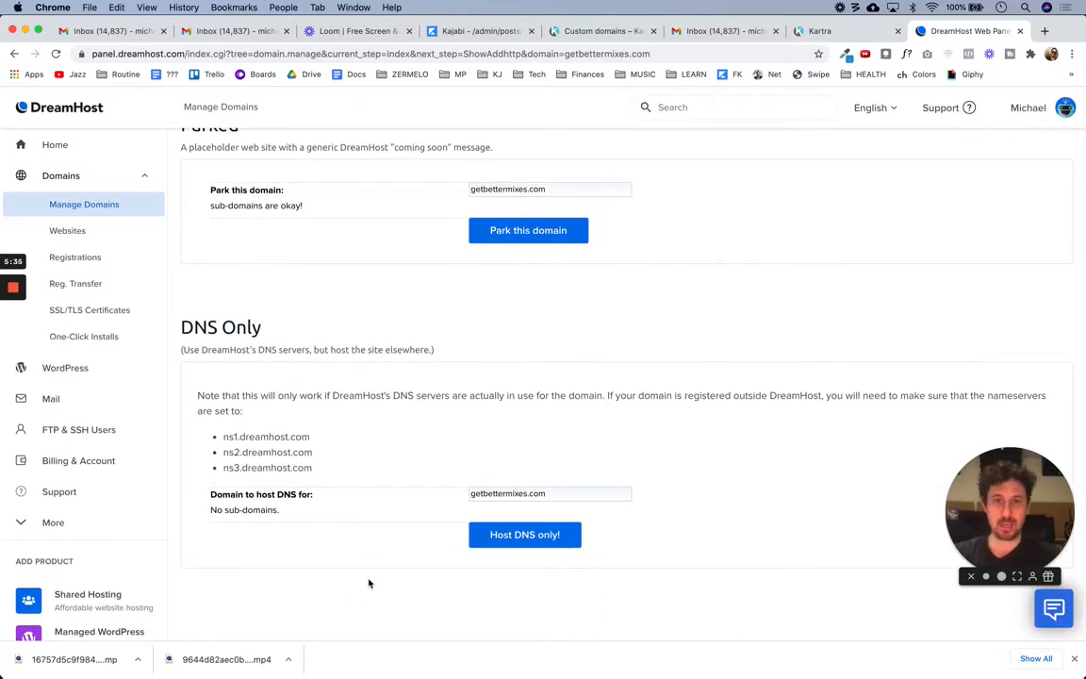
pyautogui.click(529, 538)
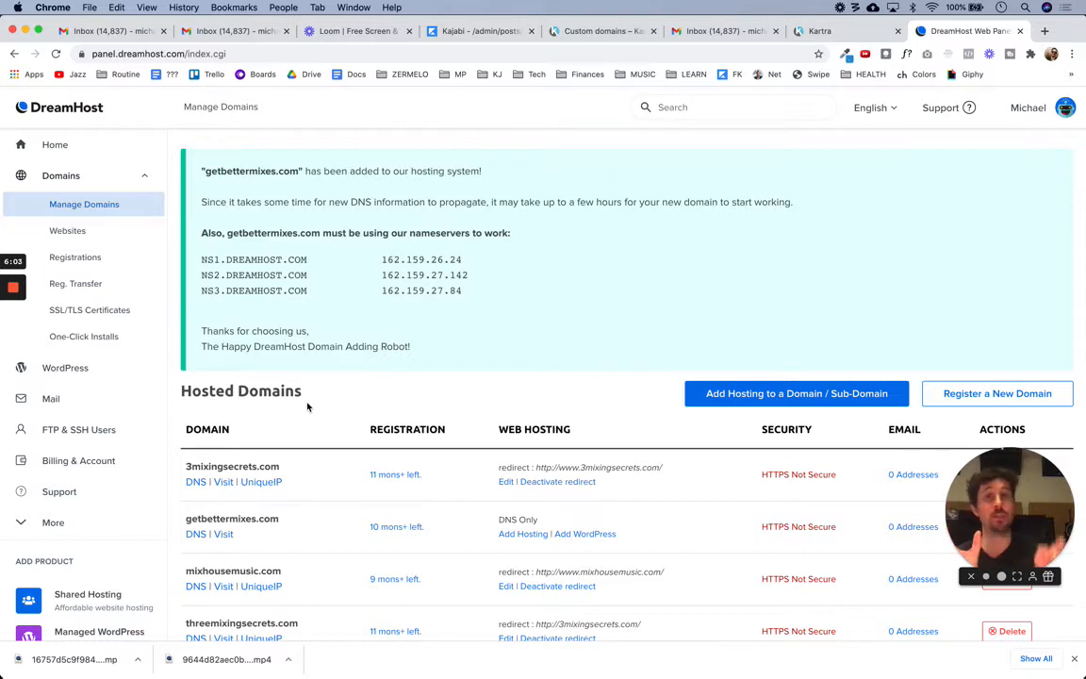
# Return to the hosted domains list and open the DNS settings of getbettermixes.com
pyautogui.click(88, 205)
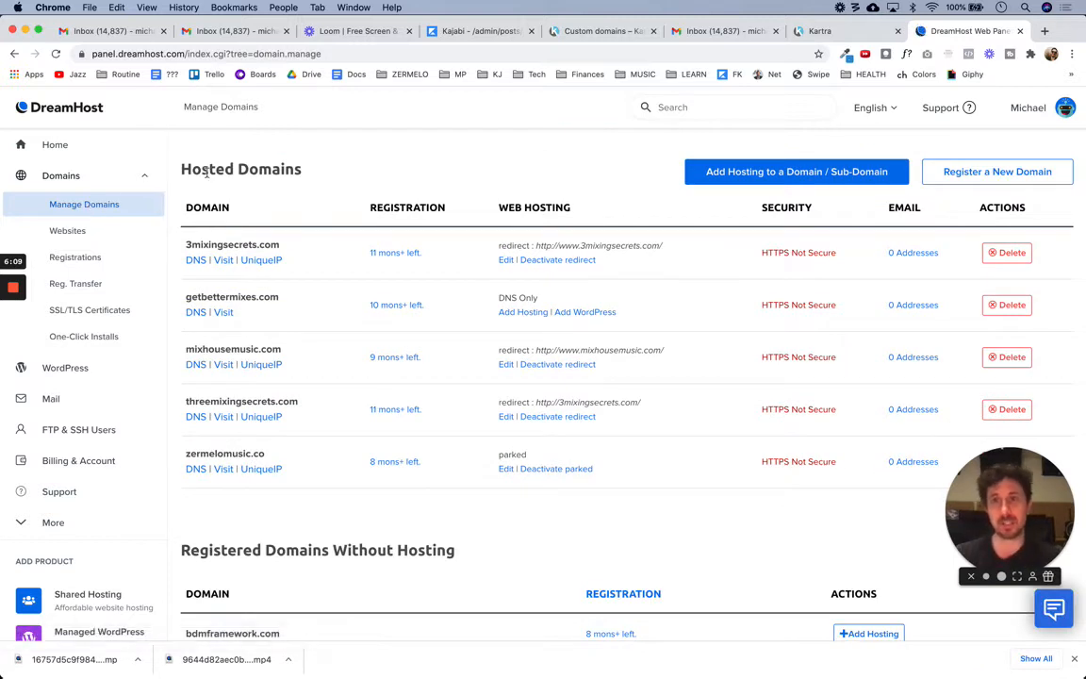
pyautogui.moveTo(175, 163); pyautogui.dragTo(775, 512)
pyautogui.click(647, 504)
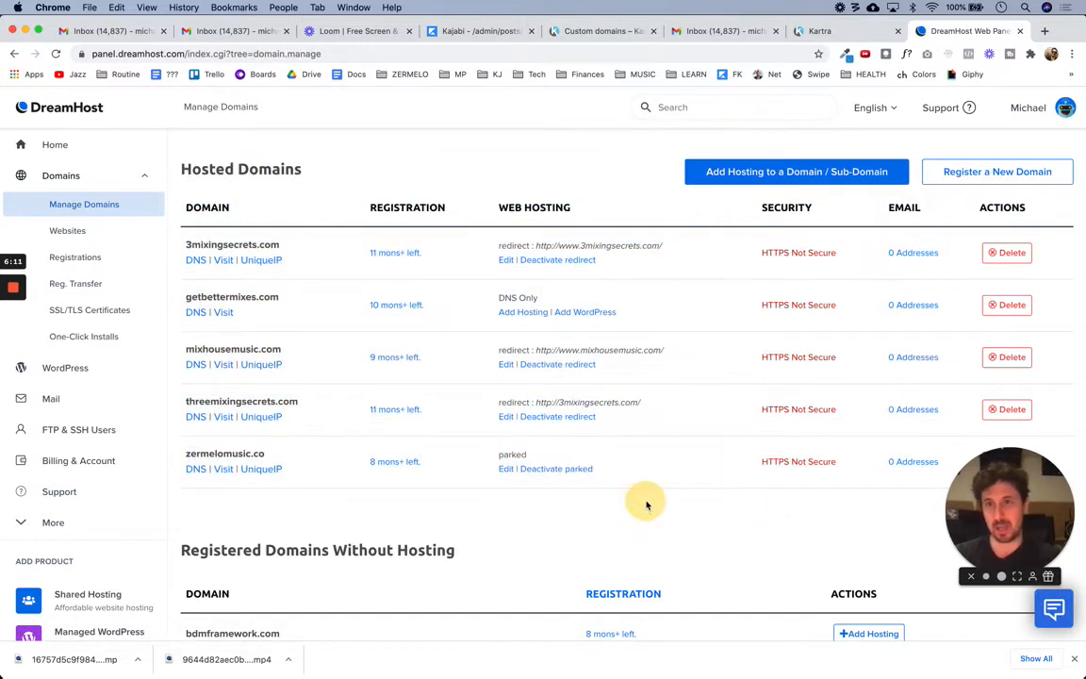
pyautogui.moveTo(283, 299); pyautogui.dragTo(188, 298)
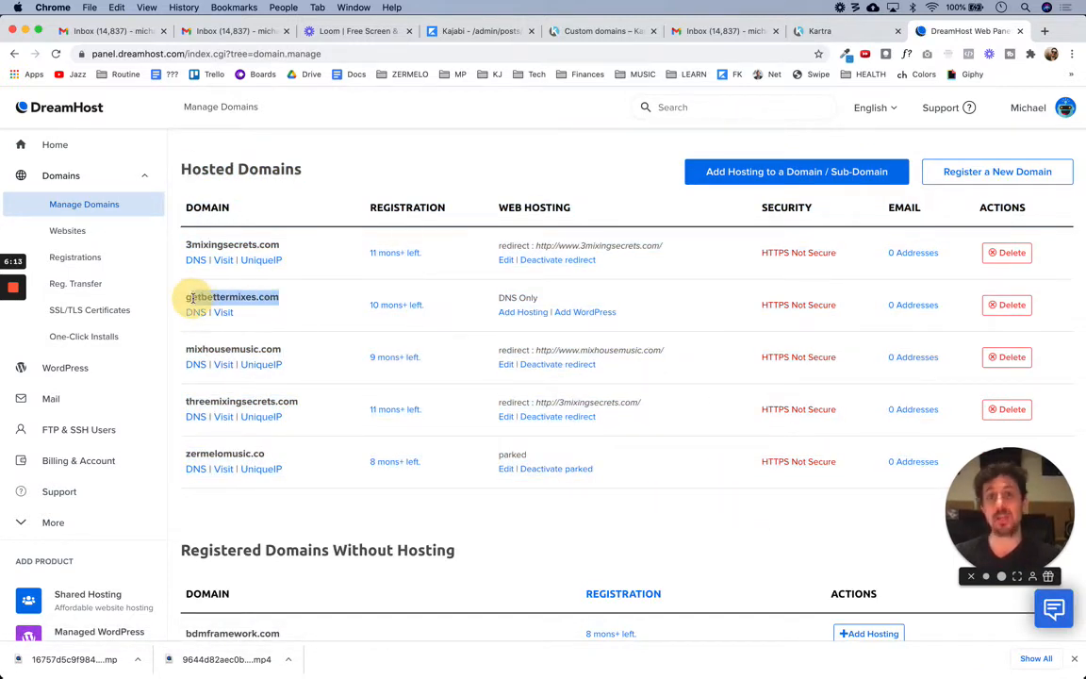
pyautogui.click(529, 518)
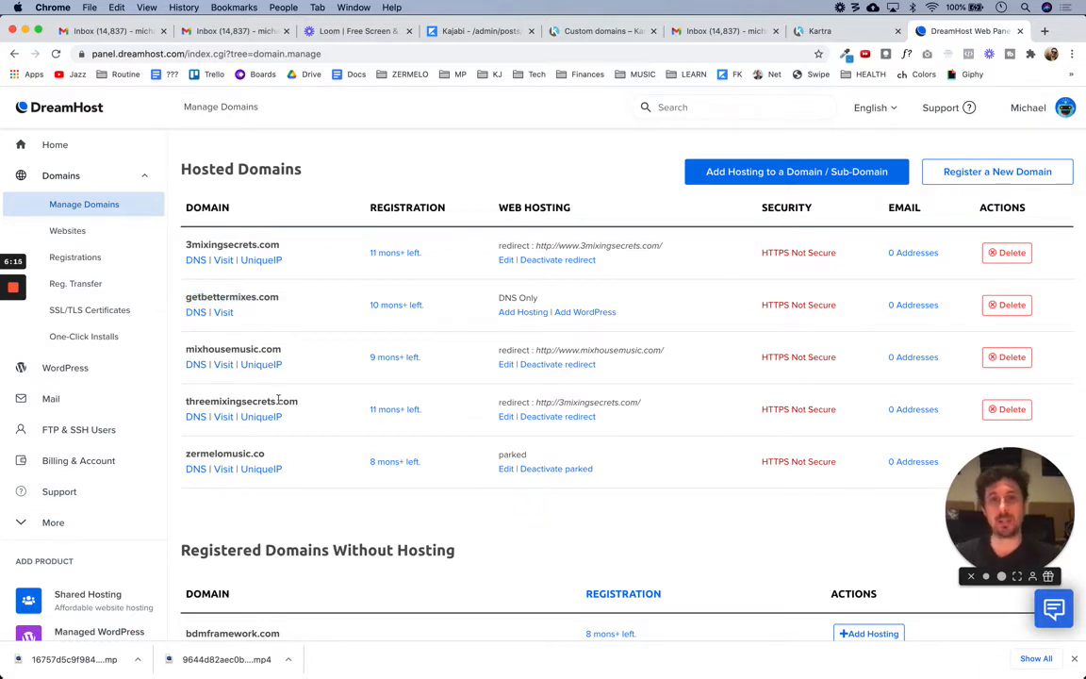
pyautogui.click(197, 314)
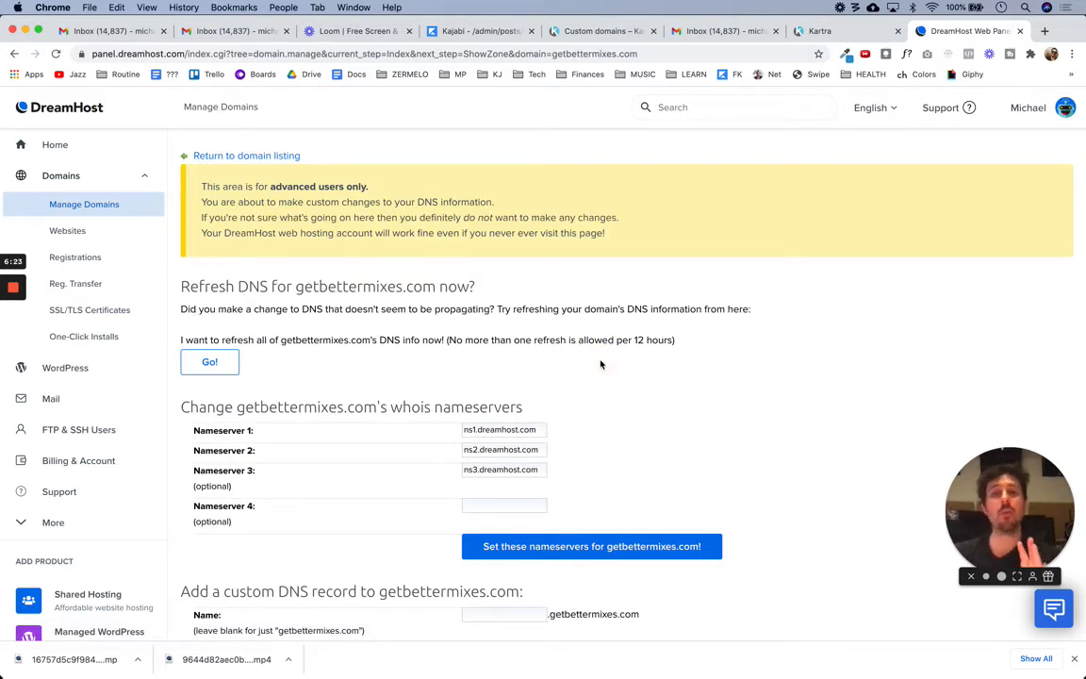
# Enter www as the name of a custom DNS record for getbettermixes.com
pyautogui.scroll(-5, 600, 364)
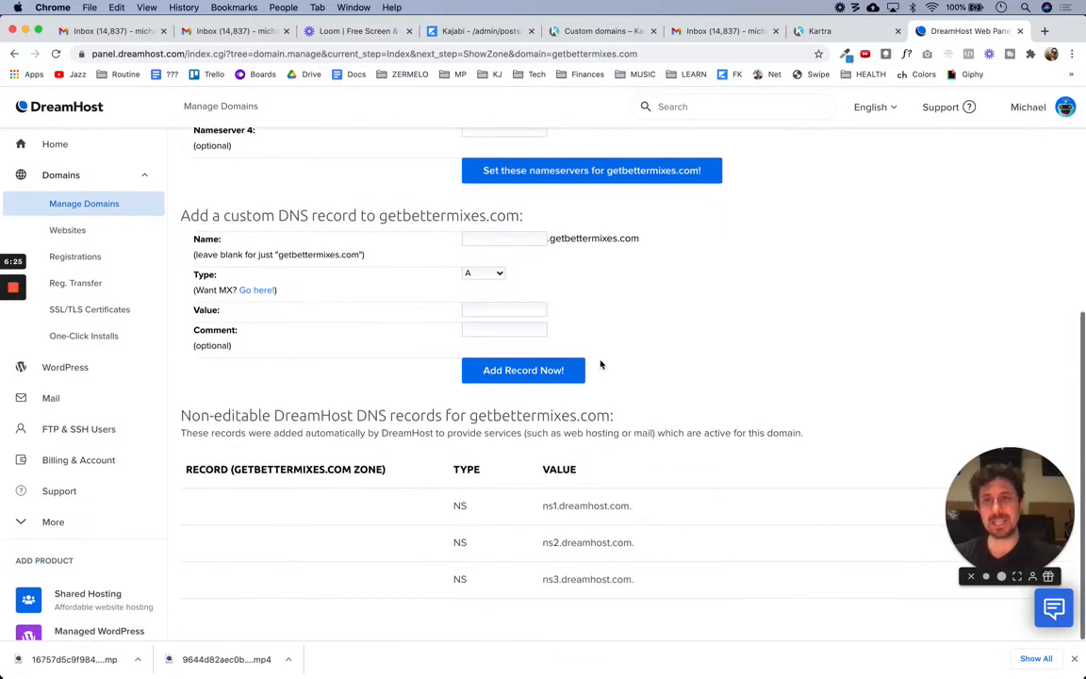
pyautogui.moveTo(181, 215); pyautogui.dragTo(671, 359)
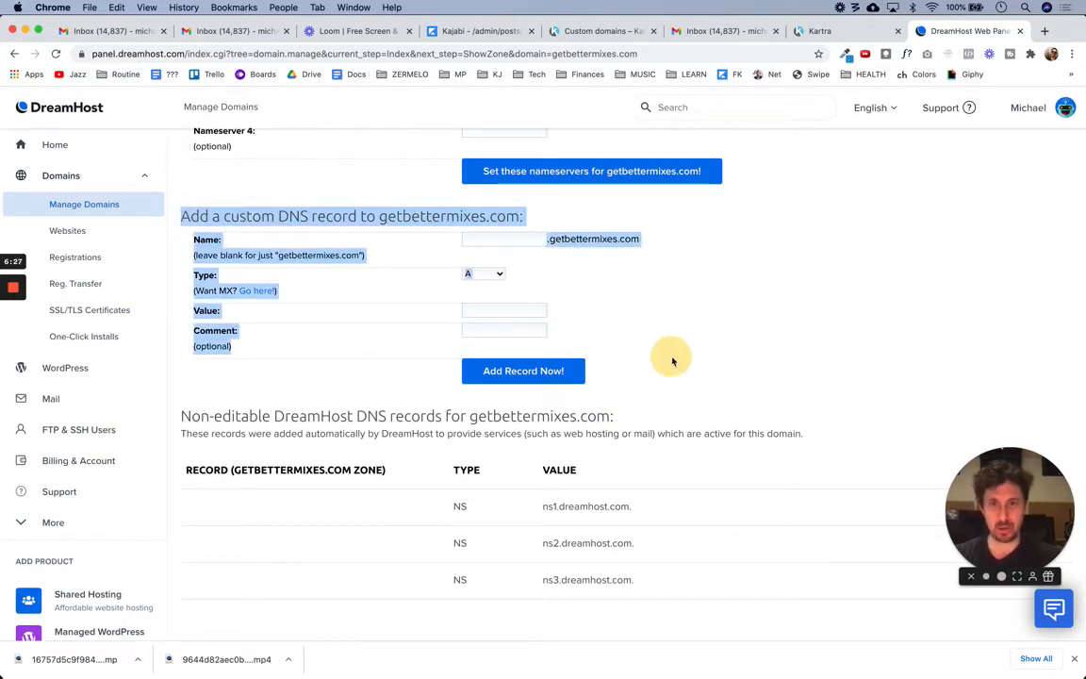
pyautogui.click(695, 349)
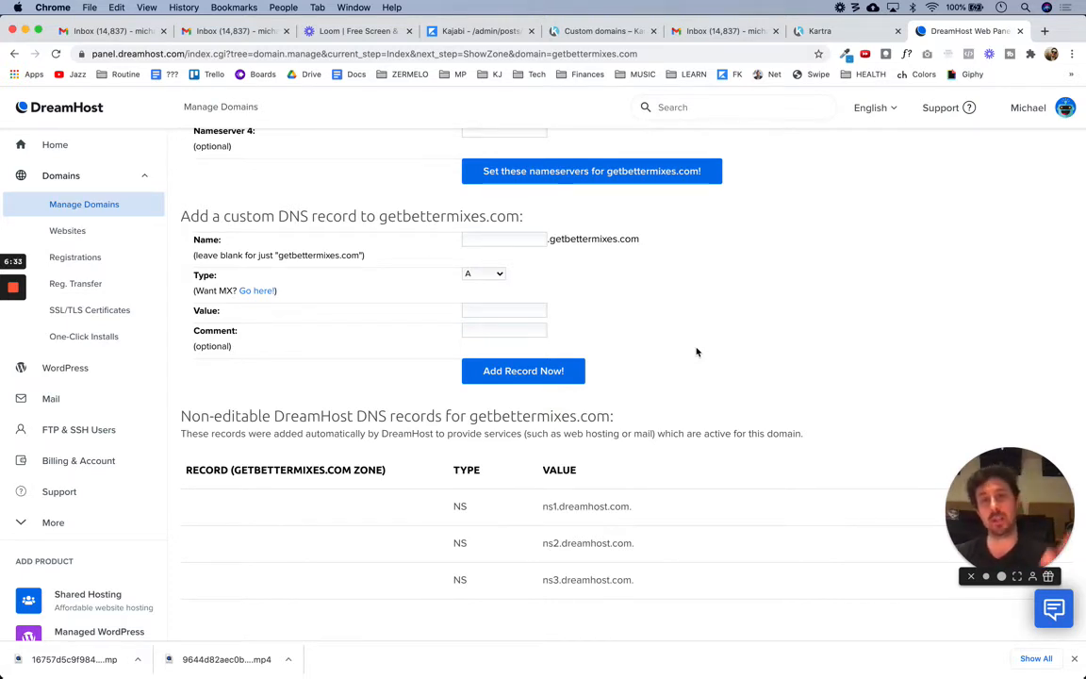
pyautogui.click(502, 238)
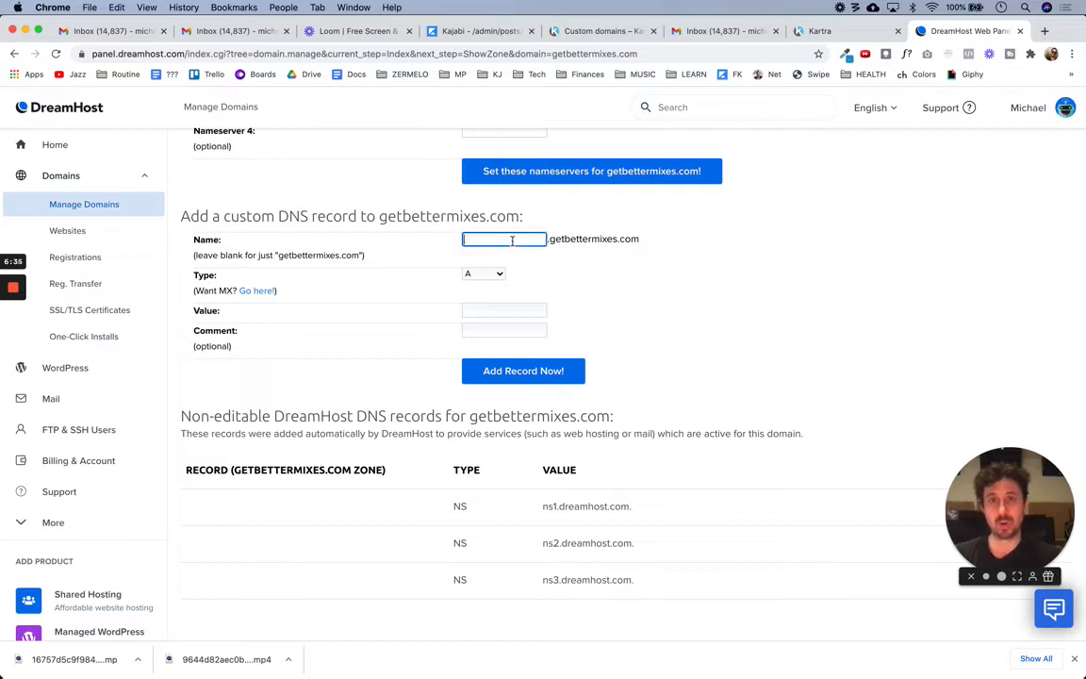
pyautogui.write('www')
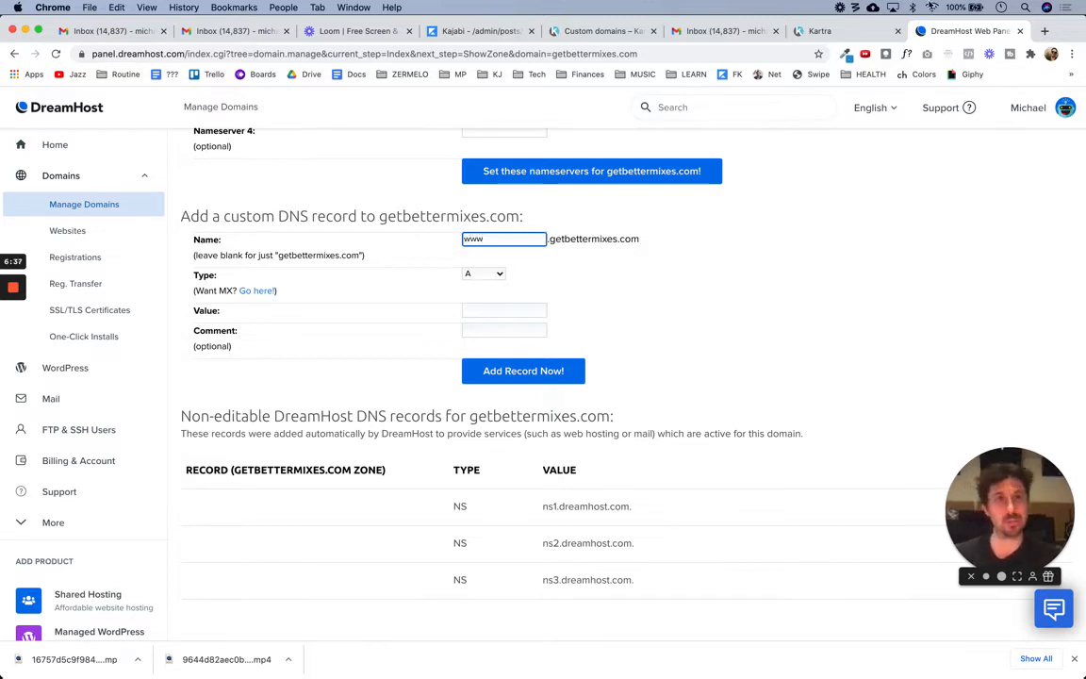
# Review the redirect instruction for getbettermixes.com in Kartra's custom domain dialog and return to the DreamHost DNS form
pyautogui.click(813, 31)
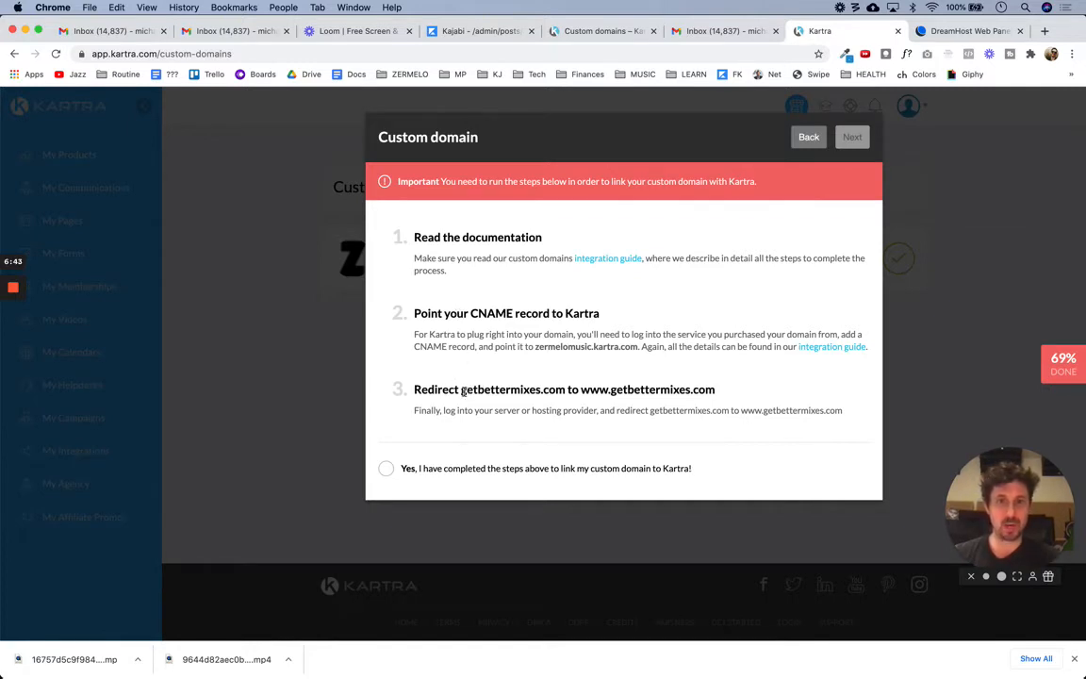
pyautogui.moveTo(462, 389); pyautogui.dragTo(566, 391)
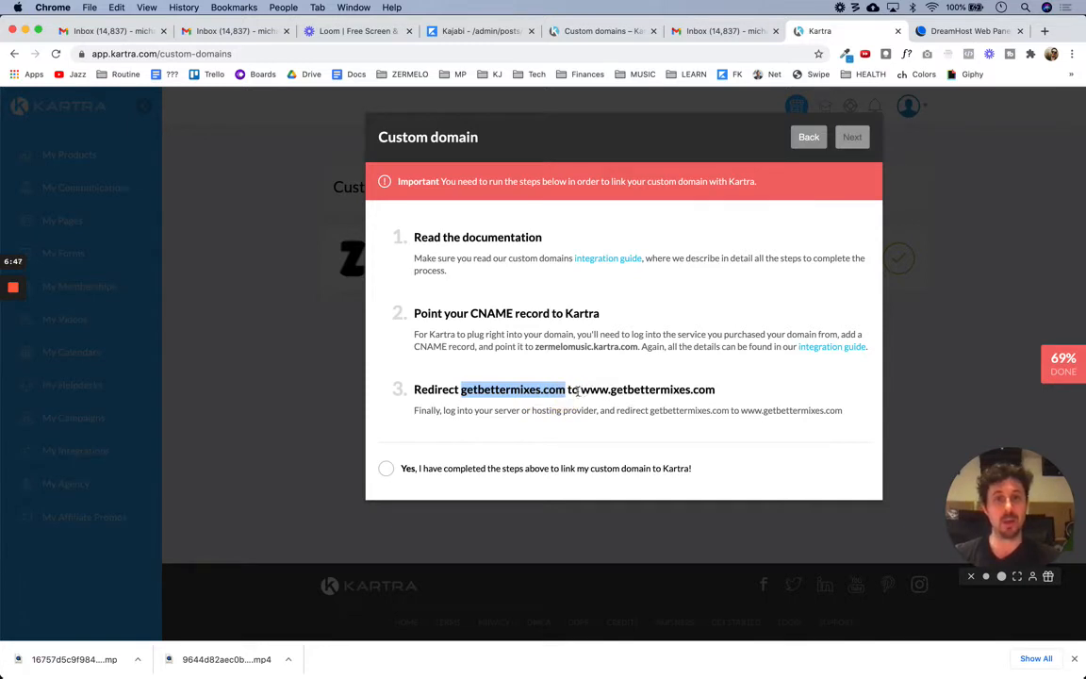
pyautogui.click(654, 388)
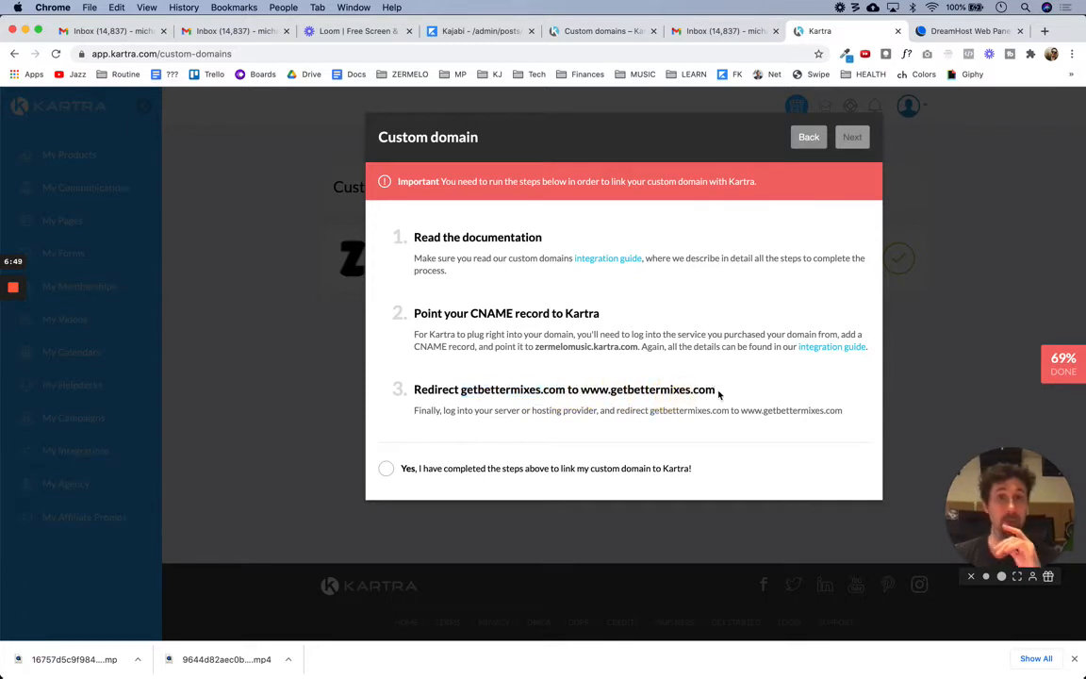
pyautogui.click(975, 33)
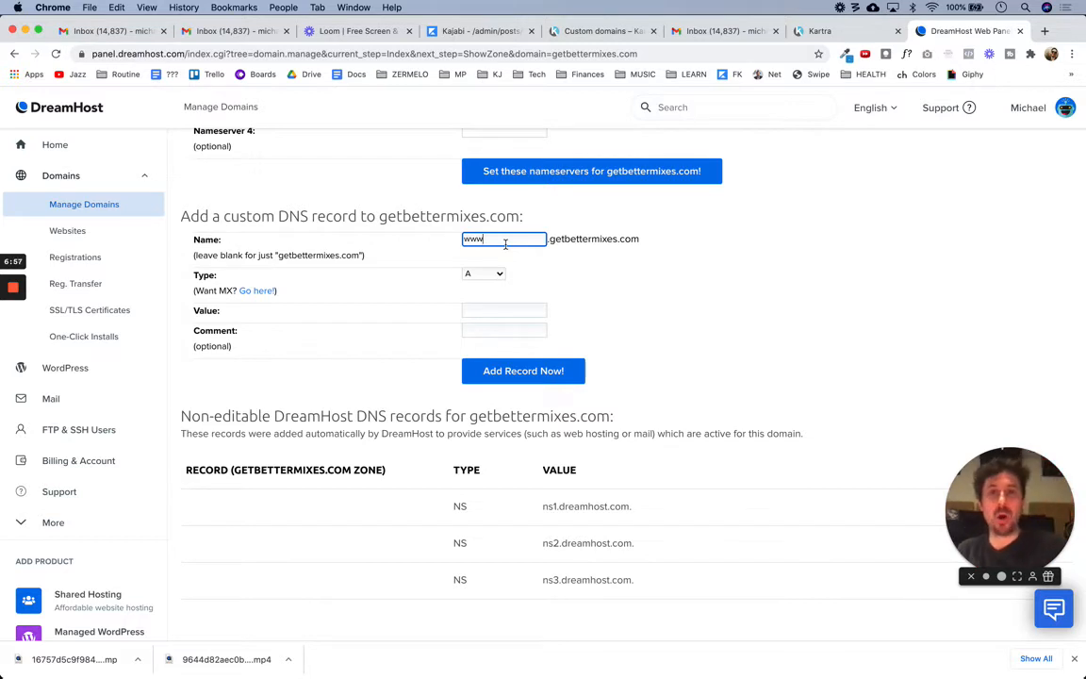
# Set the type of the new www DNS record for getbettermixes.com to CNAME
pyautogui.moveTo(505, 241); pyautogui.dragTo(460, 237)
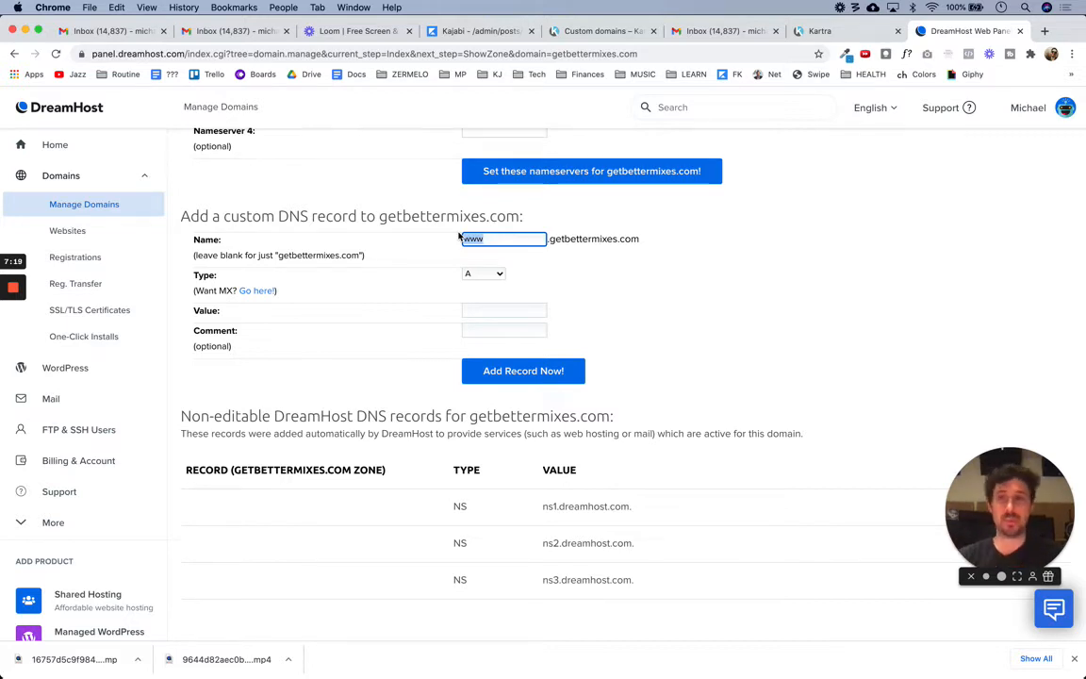
pyautogui.click(515, 242)
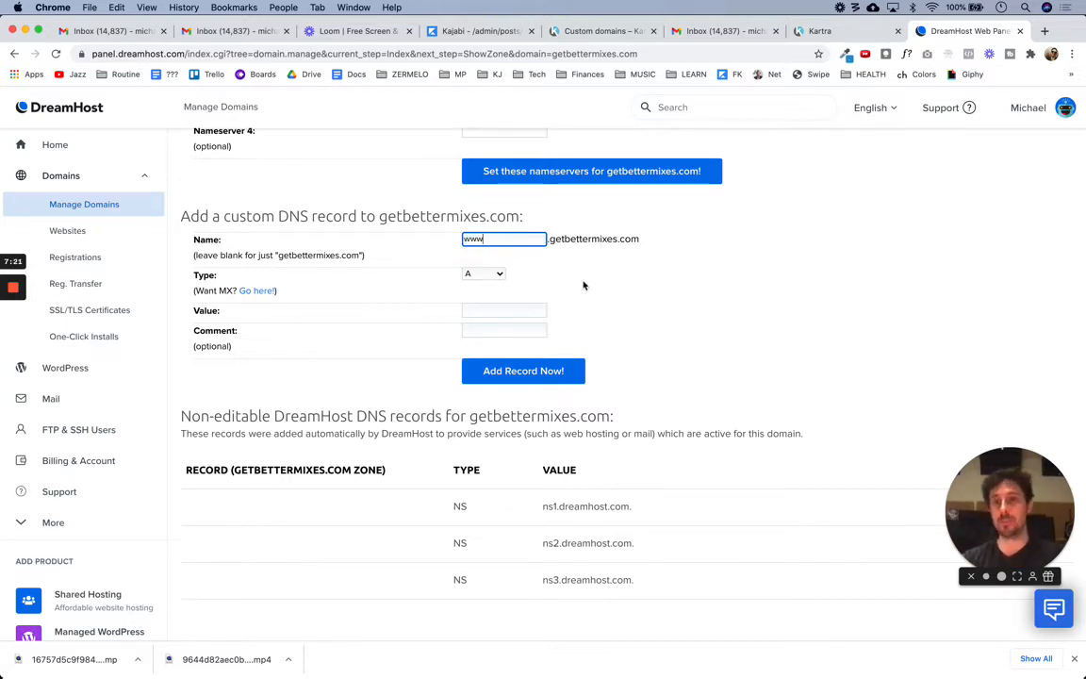
pyautogui.click(201, 280)
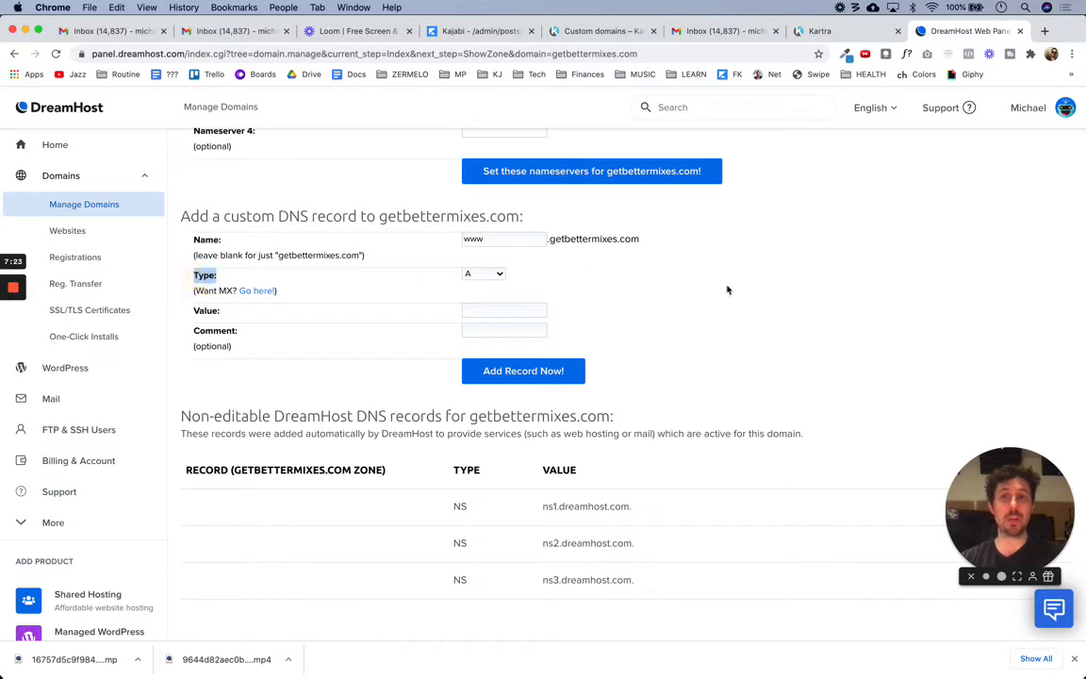
pyautogui.click(626, 271)
pyautogui.click(483, 273)
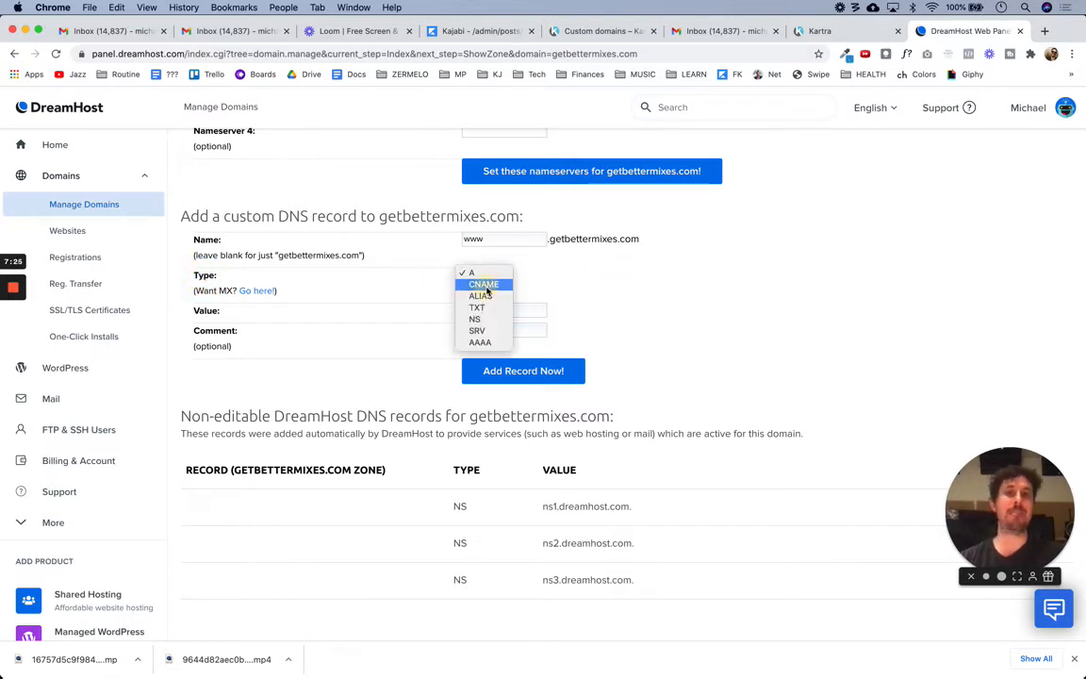
pyautogui.click(484, 284)
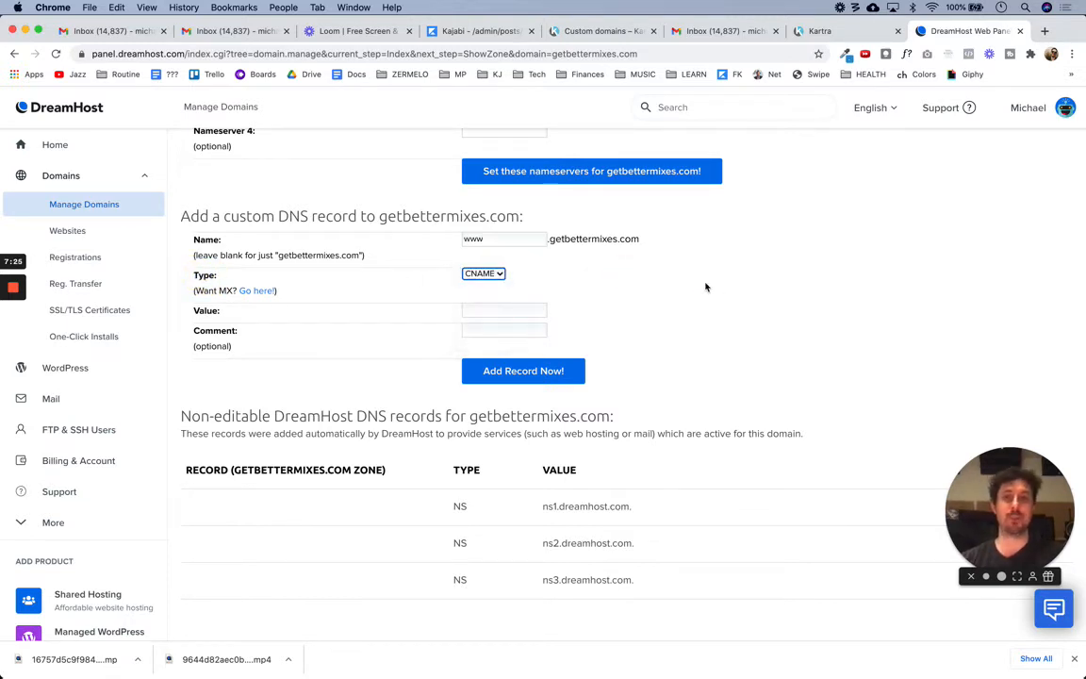
pyautogui.click(481, 275)
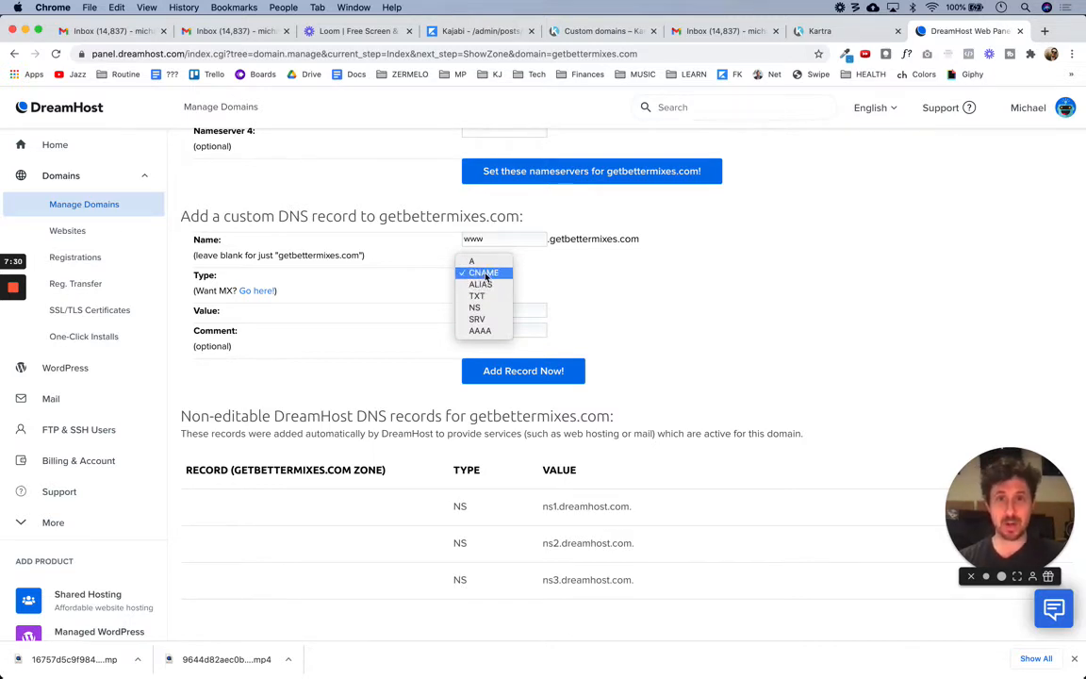
pyautogui.click(483, 273)
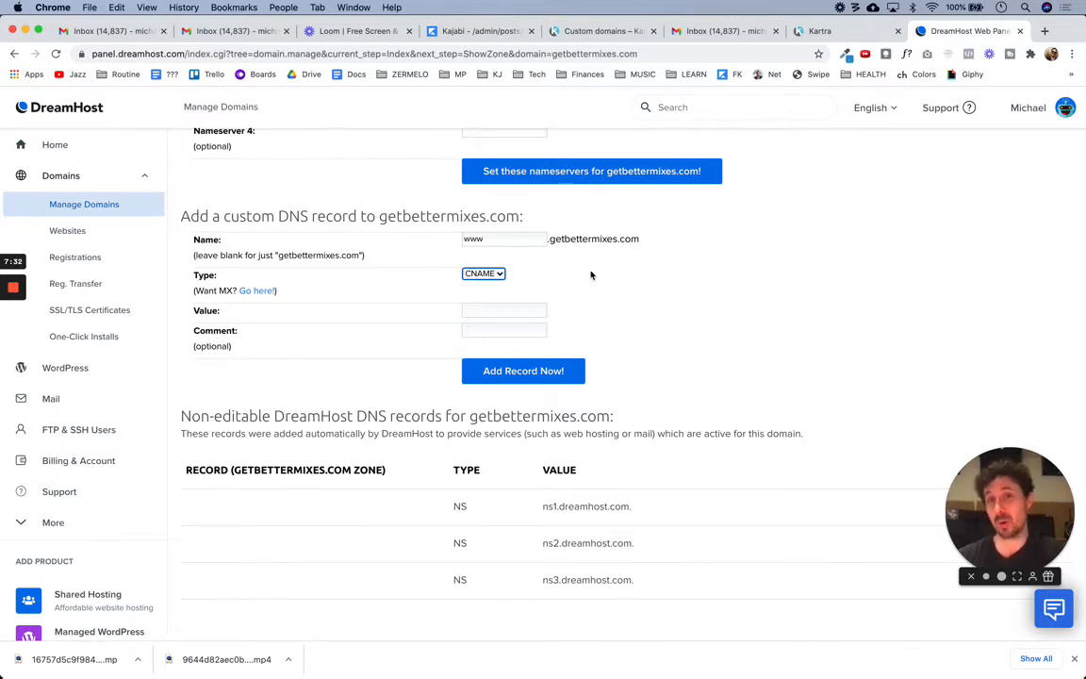
pyautogui.click(592, 275)
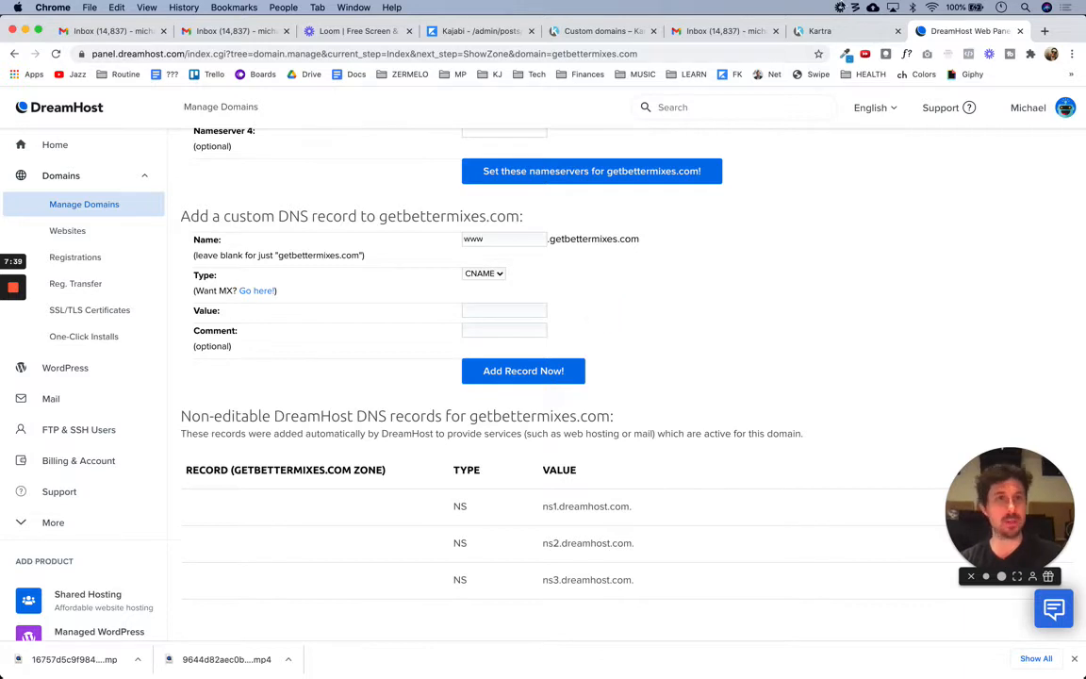
# Switch to Kartra's custom domain instructions and copy the CNAME target zermelomusic.kartra.com
pyautogui.click(816, 34)
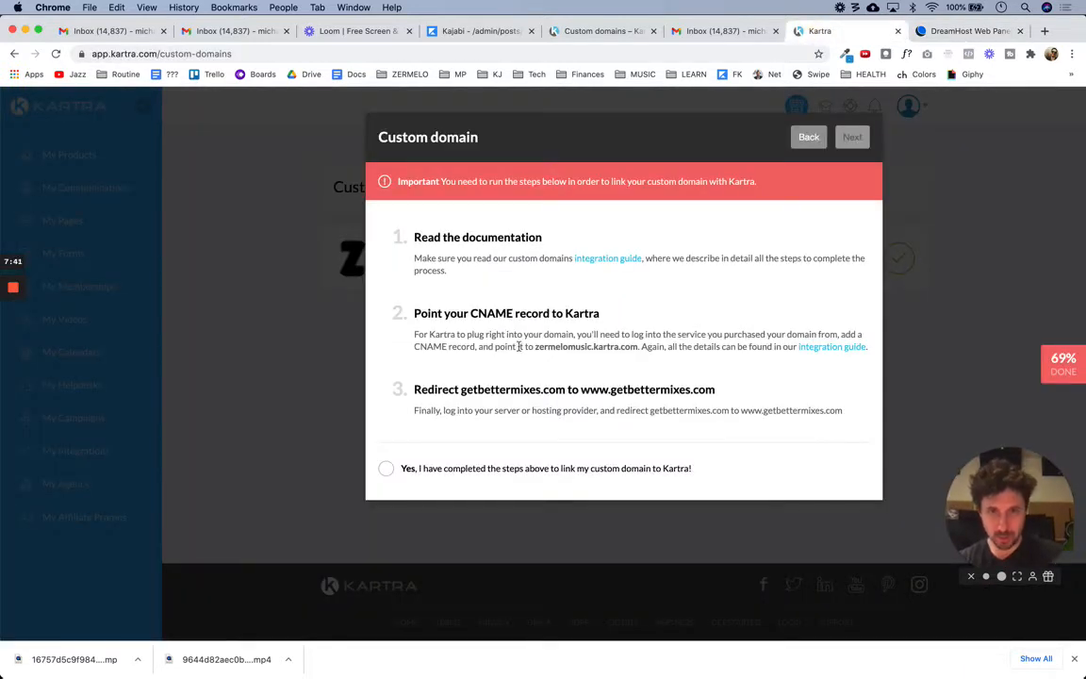
pyautogui.moveTo(394, 314); pyautogui.dragTo(632, 323)
pyautogui.click(631, 324)
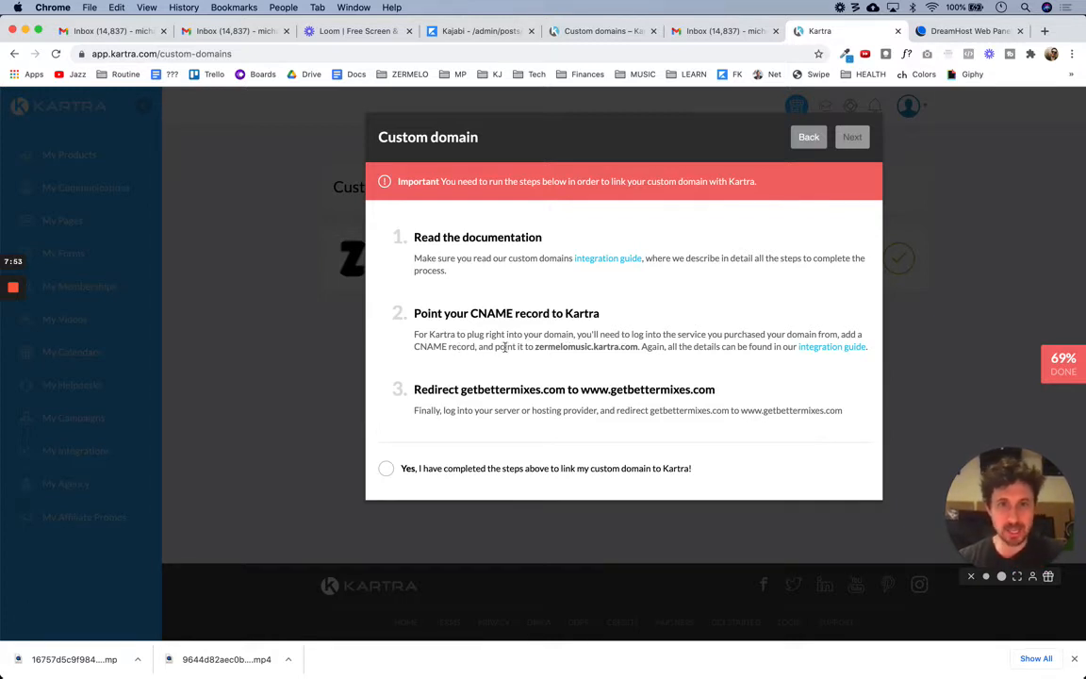
pyautogui.moveTo(535, 346); pyautogui.dragTo(636, 349)
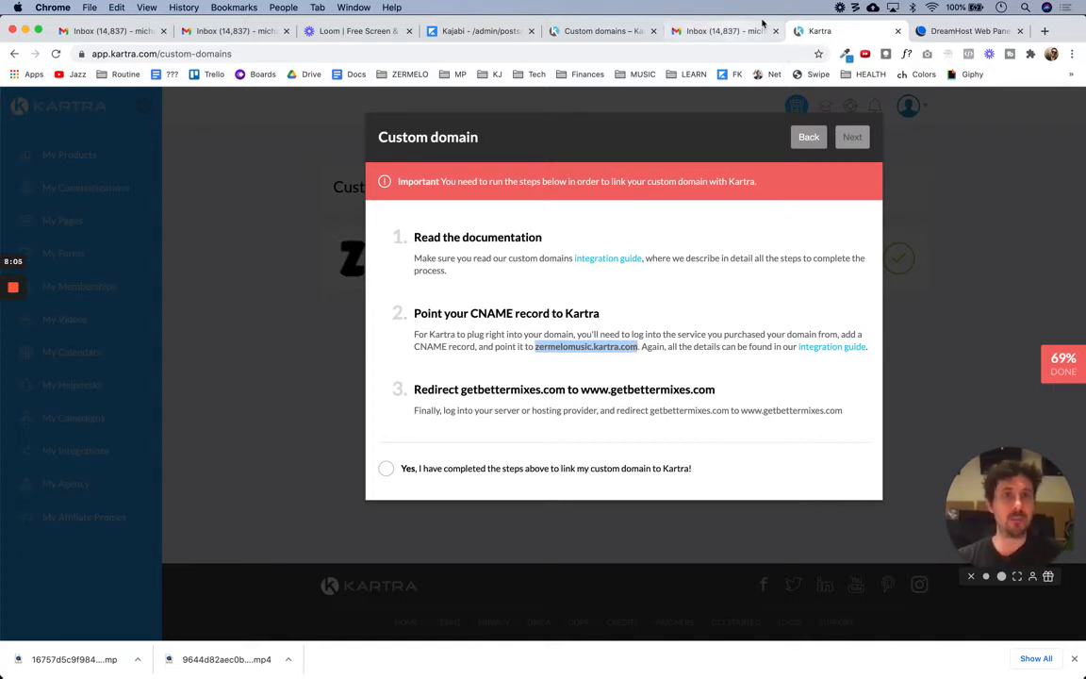
# Return to DreamHost, enter zermelomusic.kartra.com as the value of the www CNAME record, and add the record
pyautogui.click(952, 31)
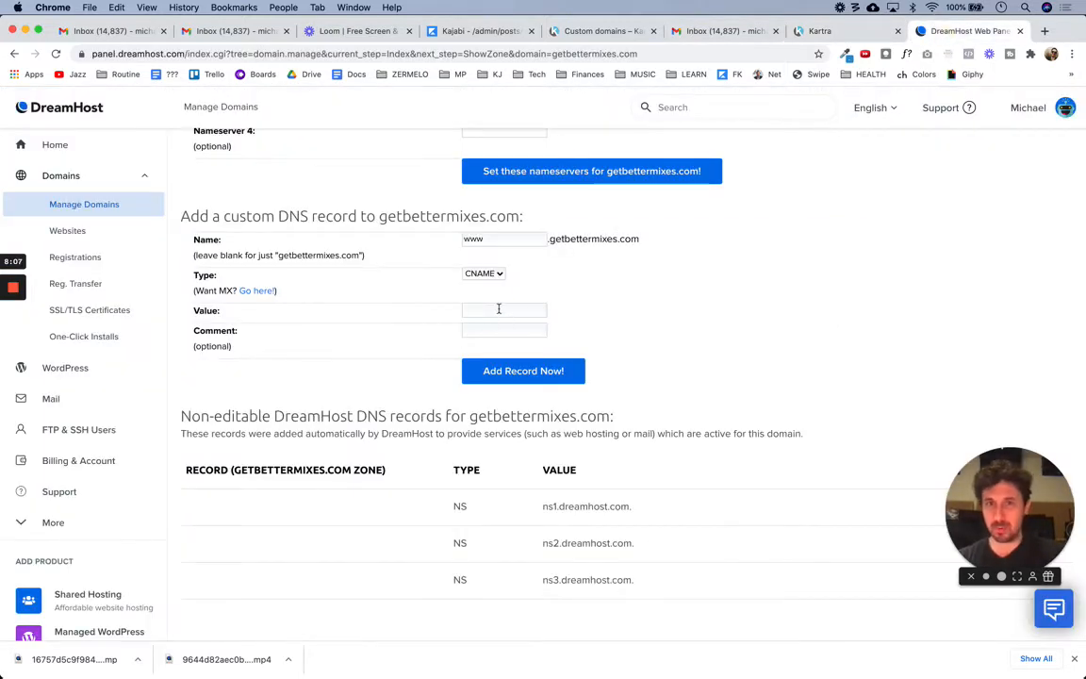
pyautogui.click(499, 308)
pyautogui.press('super+v')
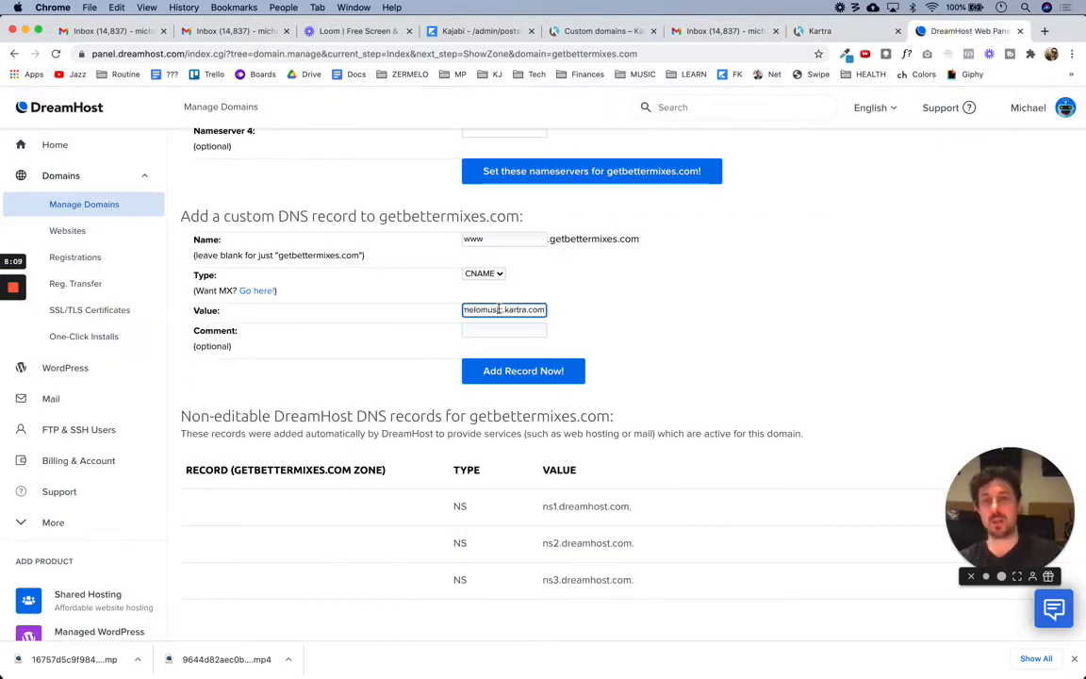
pyautogui.click(517, 372)
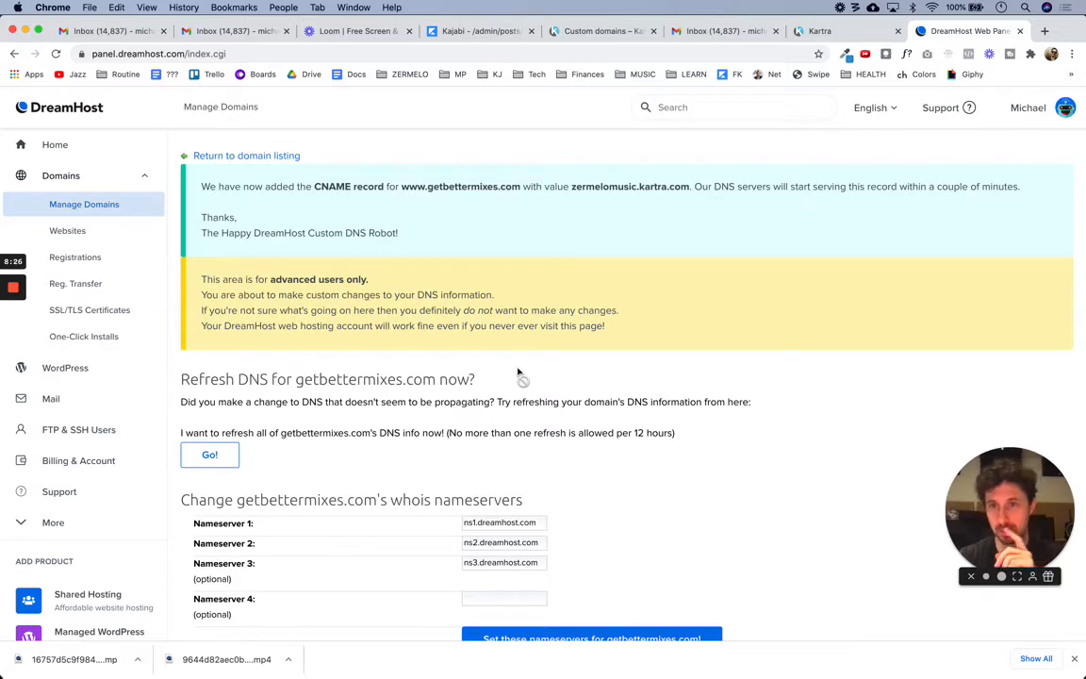
pyautogui.scroll(-10, 518, 372)
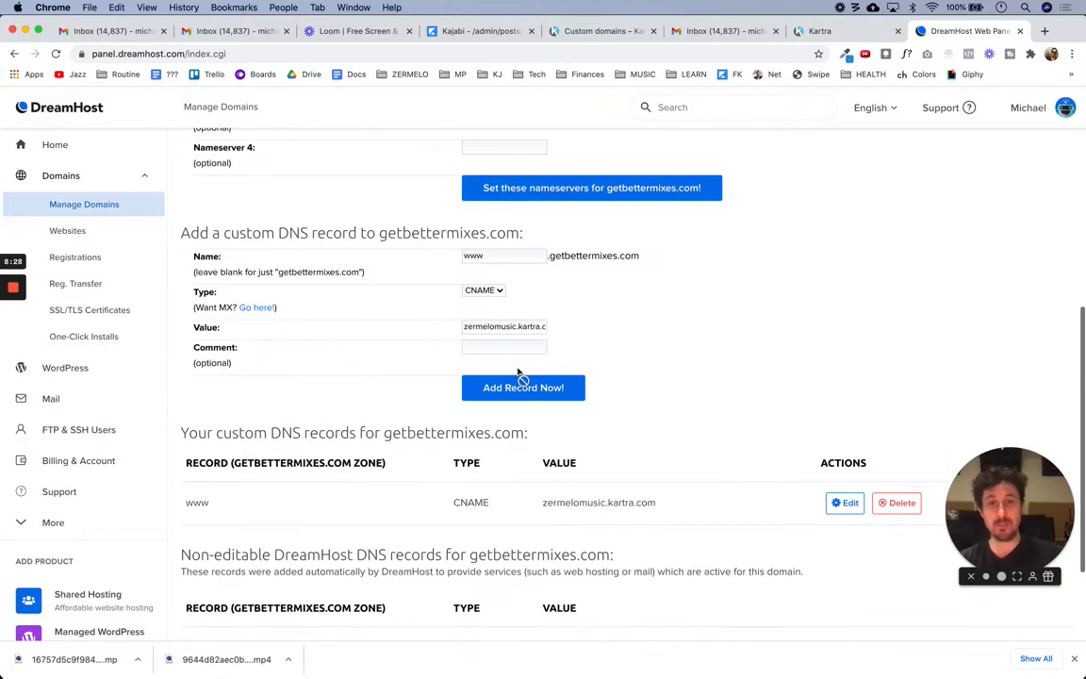
pyautogui.scroll(-3, 517, 372)
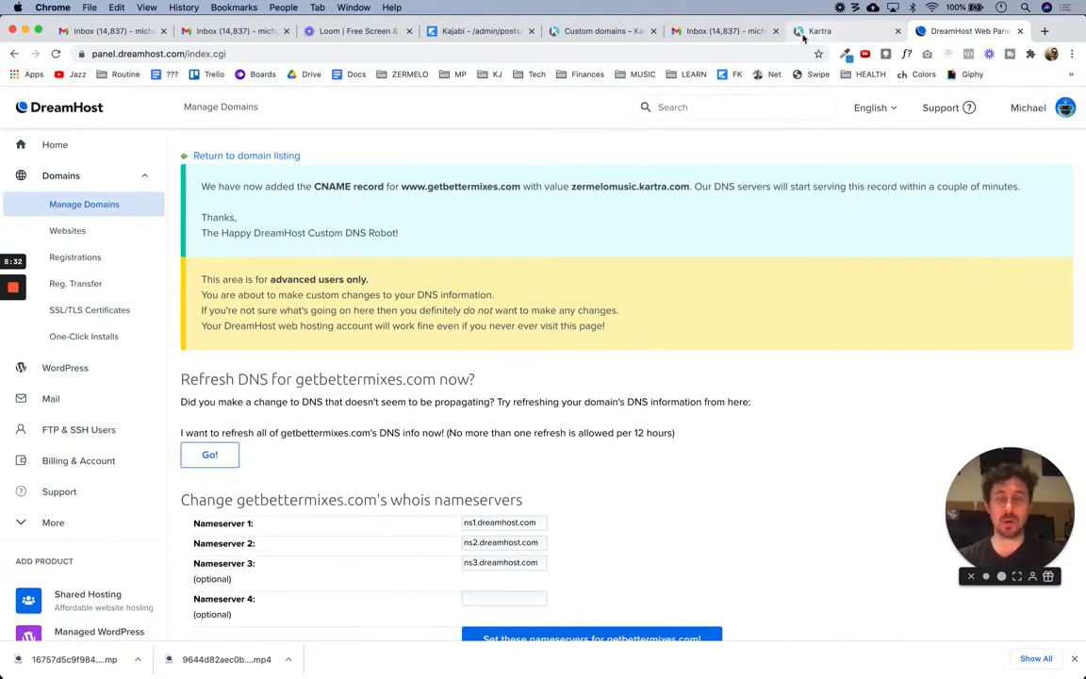
# Switch to the TextEdit checklist, review the CNAME and root domain redirect items, and return to DreamHost
pyautogui.press('super+Tab')
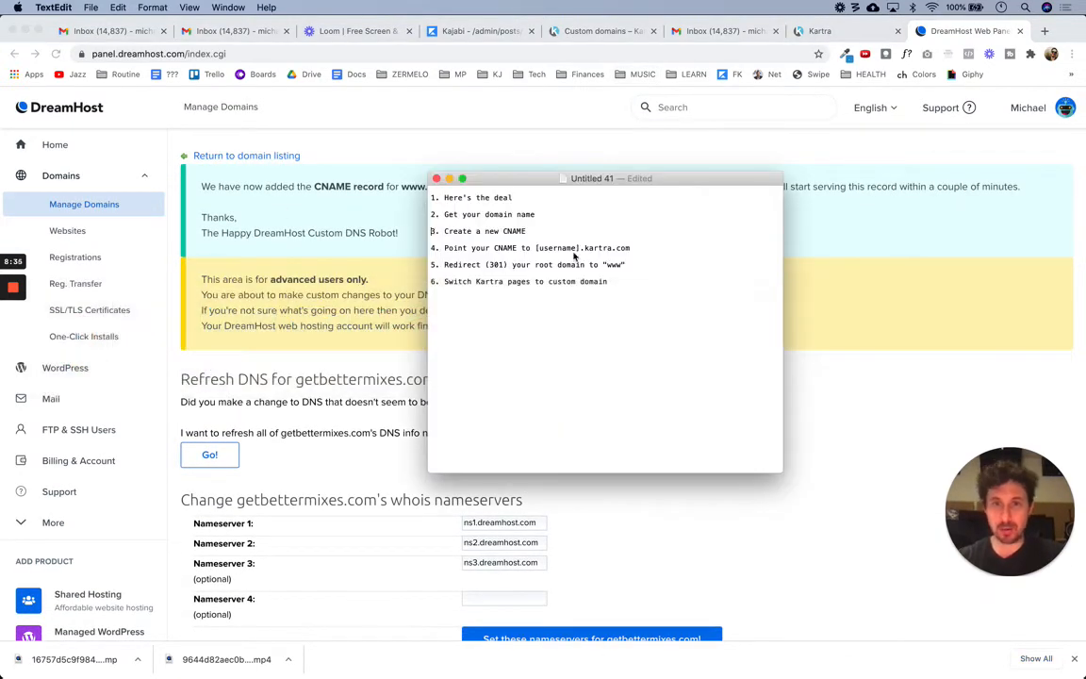
pyautogui.moveTo(545, 235); pyautogui.dragTo(431, 228)
pyautogui.tripleClick(538, 247)
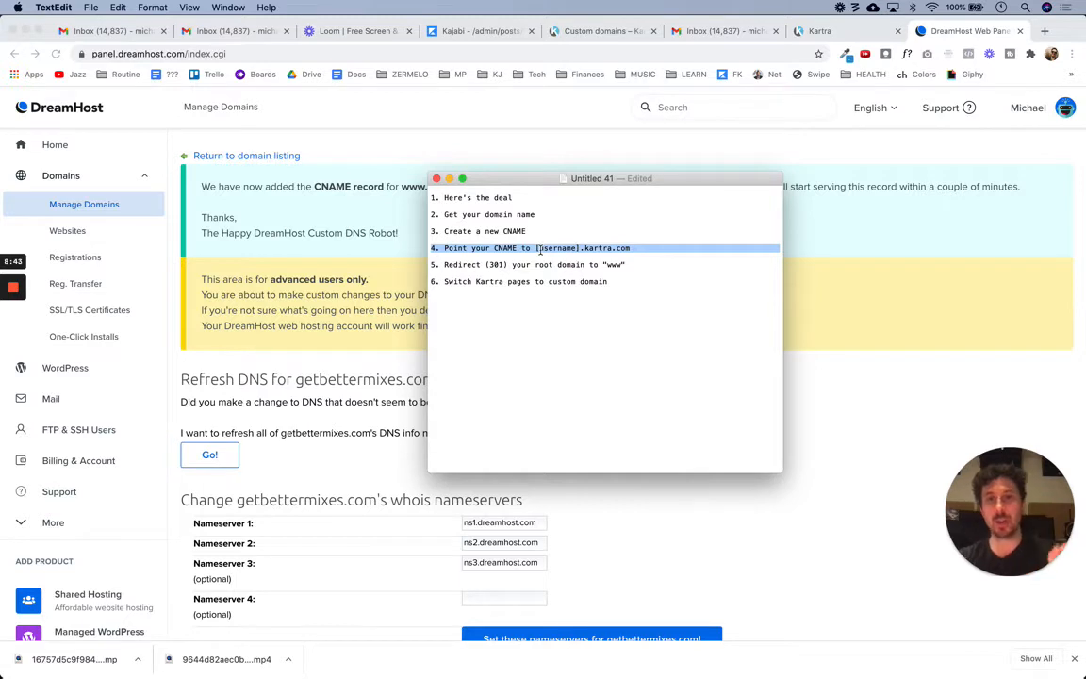
pyautogui.click(633, 264)
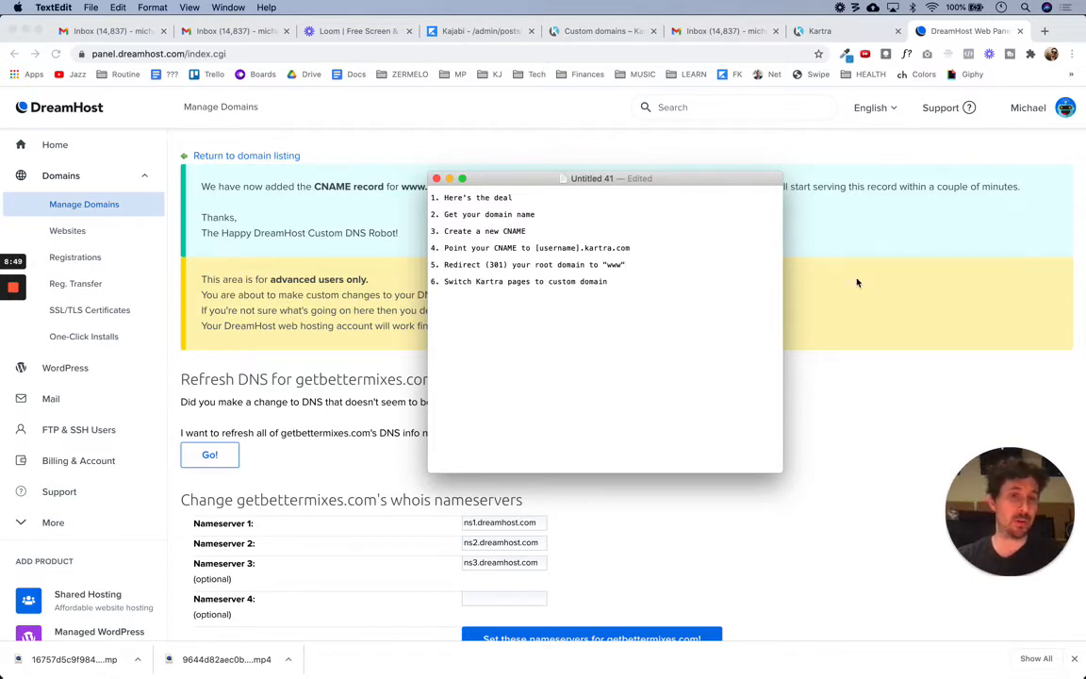
pyautogui.click(632, 258)
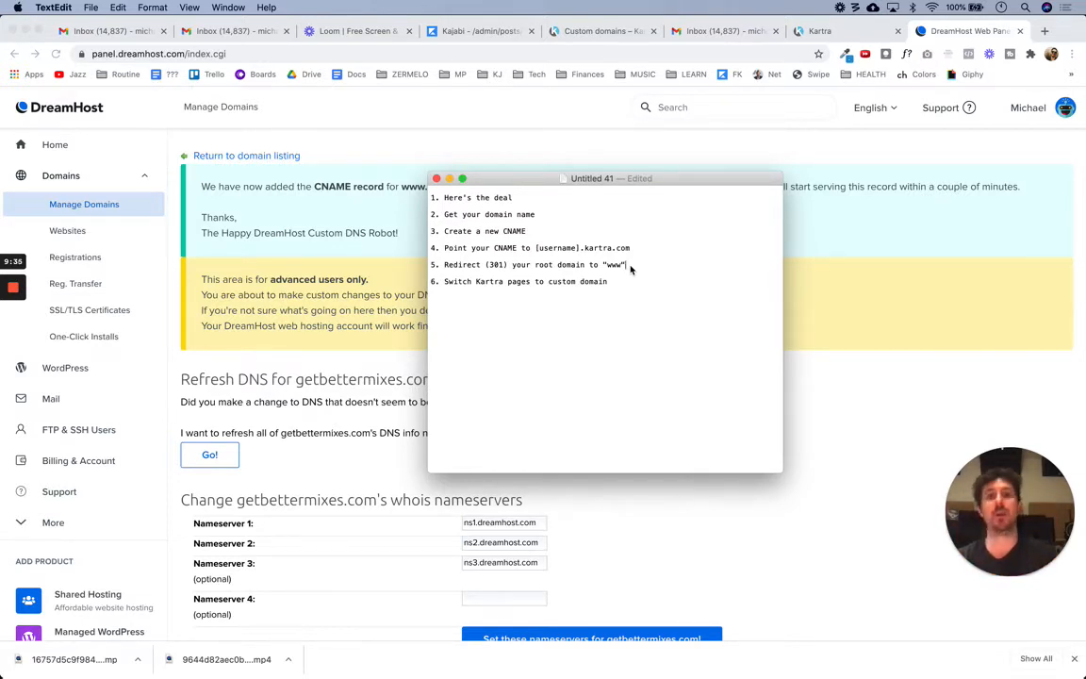
pyautogui.click(912, 410)
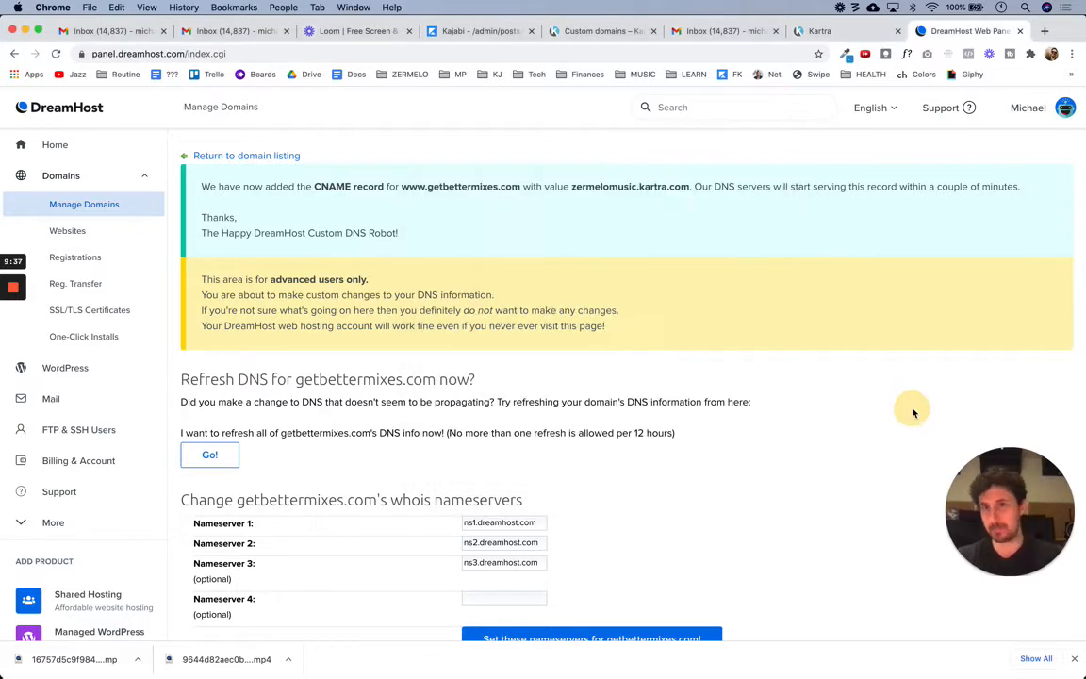
# From the hosted domains list, check the DNS records of getbettermixes.com and go back to the list
pyautogui.click(66, 210)
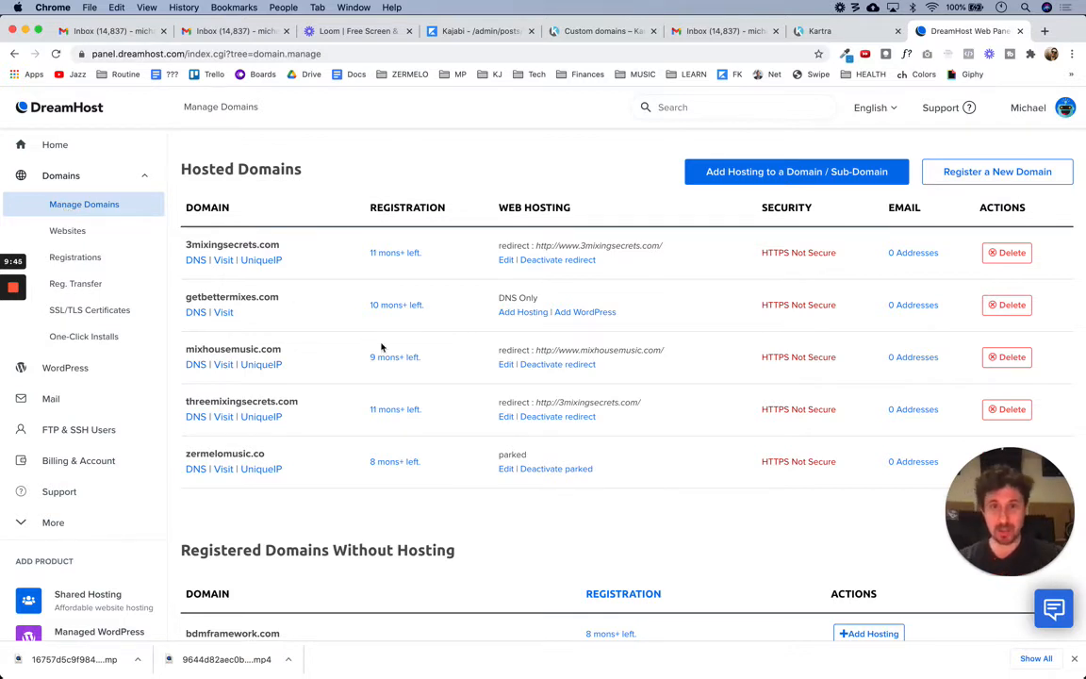
pyautogui.click(195, 314)
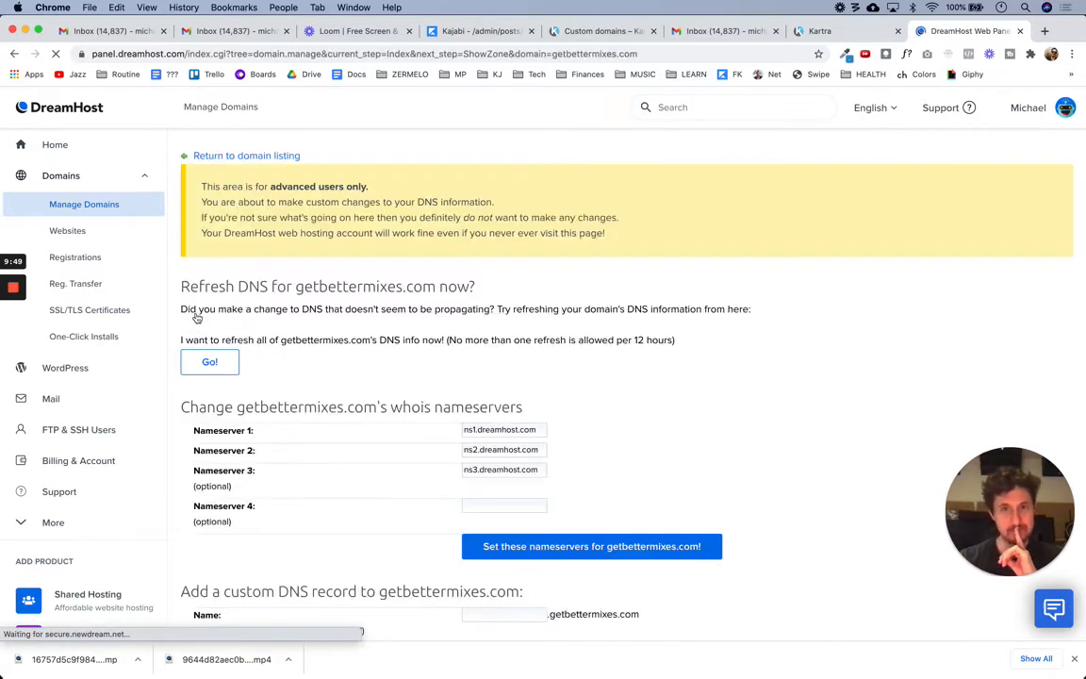
pyautogui.scroll(-10, 786, 401)
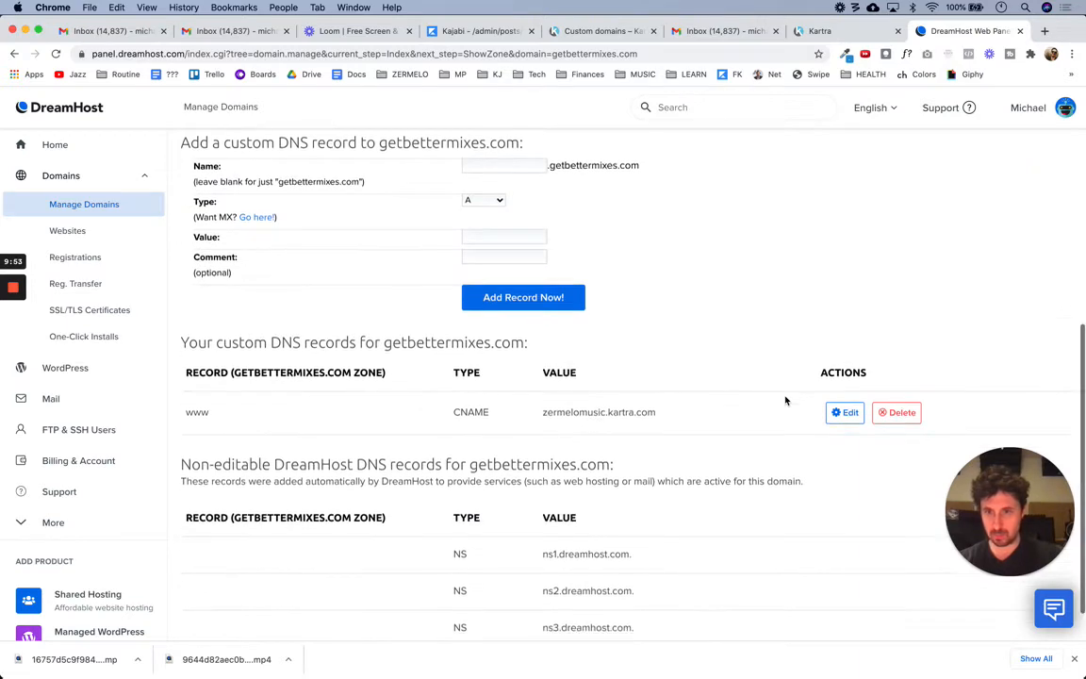
pyautogui.scroll(10, 786, 400)
pyautogui.scroll(1, 785, 401)
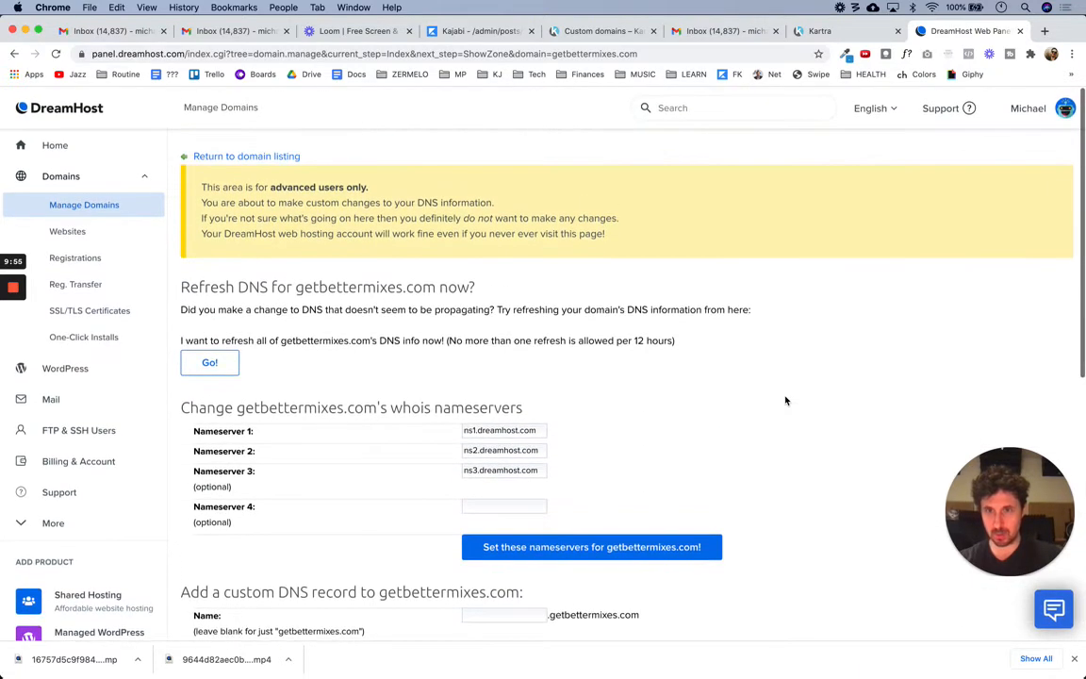
pyautogui.click(742, 399)
pyautogui.press('super+Left')
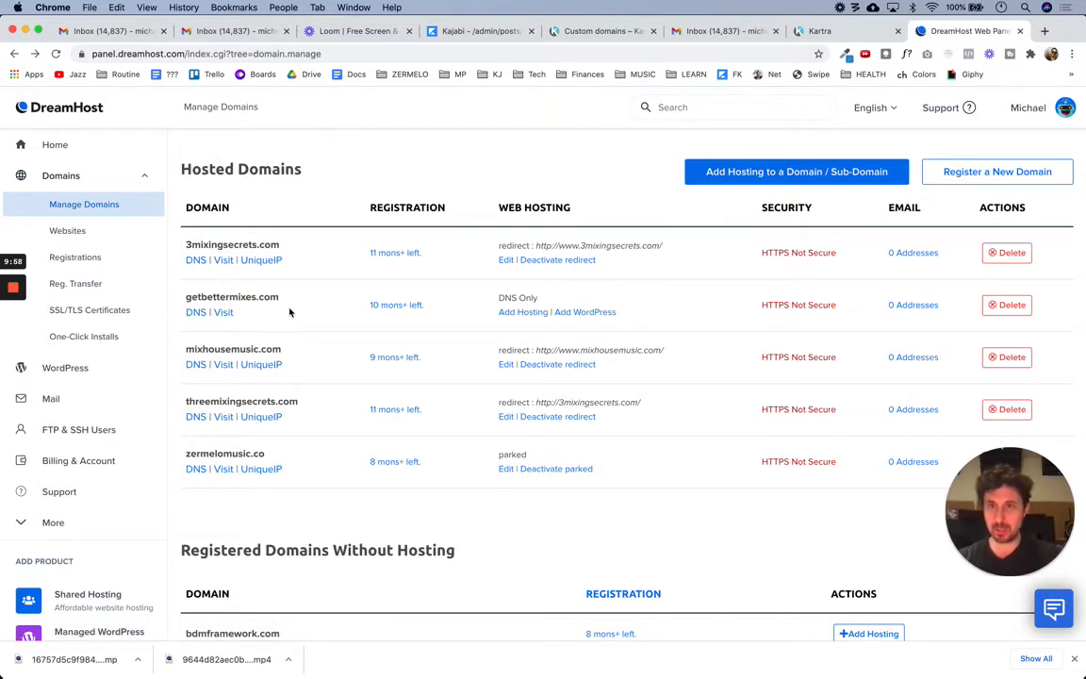
# Open the hosting options for getbettermixes.com and examine the domain and URL fields of its Redirect section
pyautogui.click(525, 313)
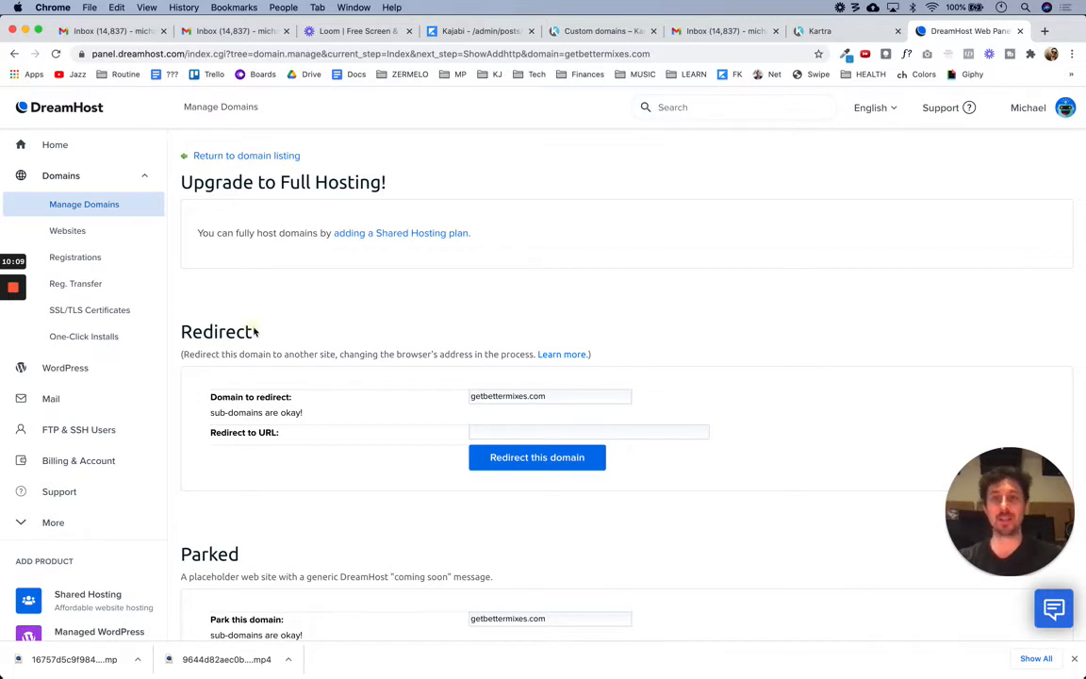
pyautogui.moveTo(252, 331); pyautogui.dragTo(283, 316)
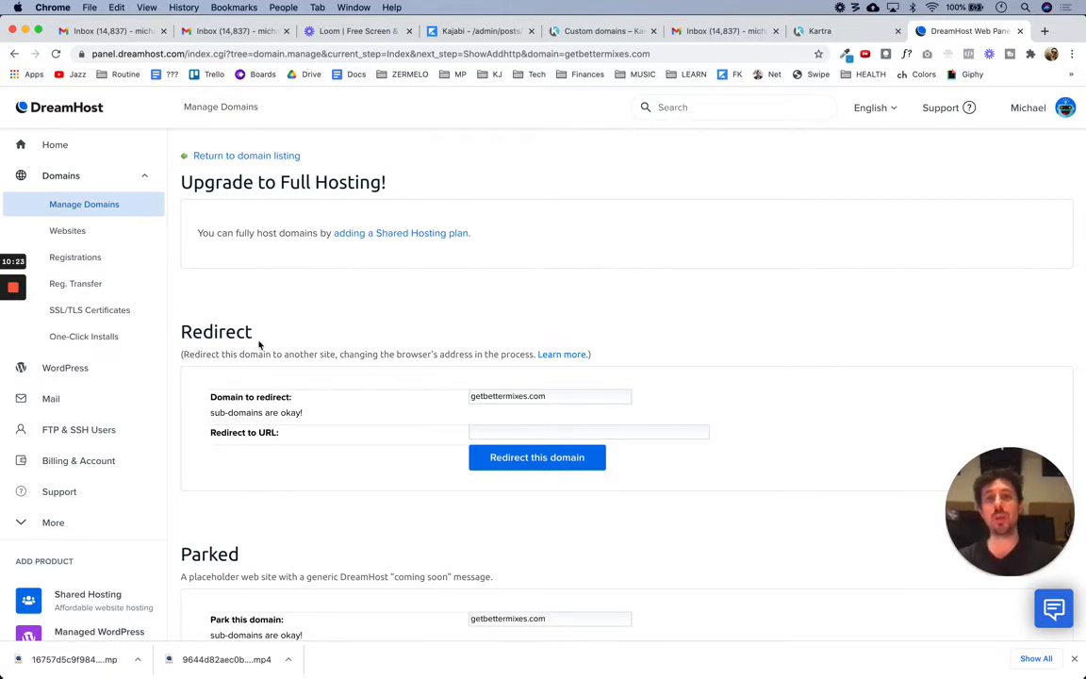
pyautogui.moveTo(209, 397); pyautogui.dragTo(332, 399)
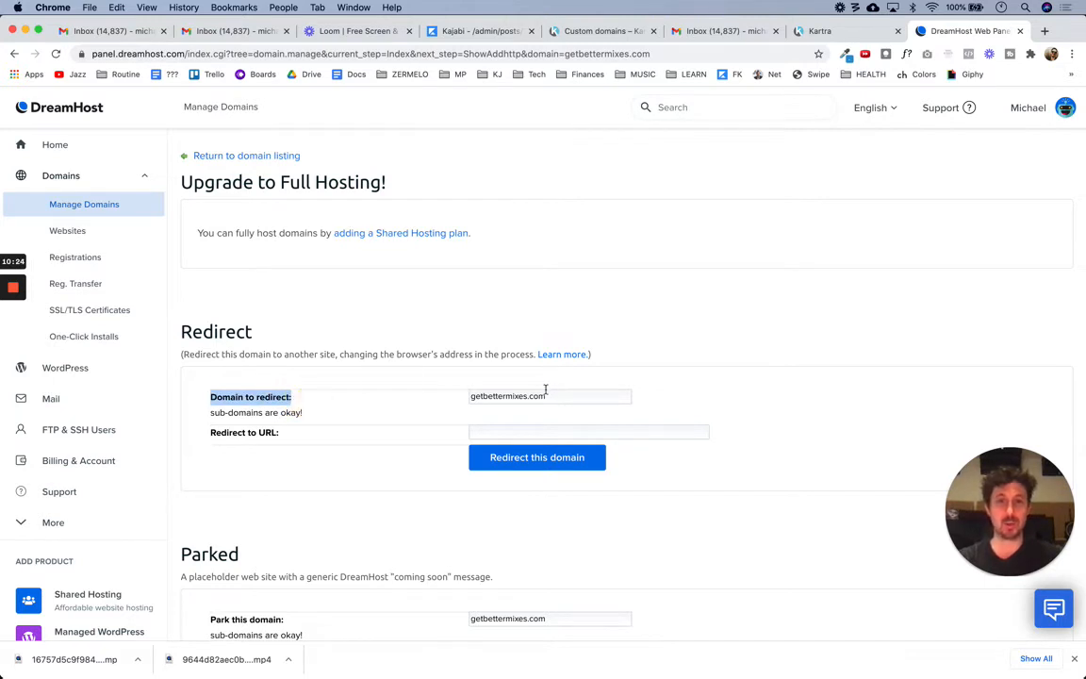
pyautogui.moveTo(550, 396); pyautogui.dragTo(468, 393)
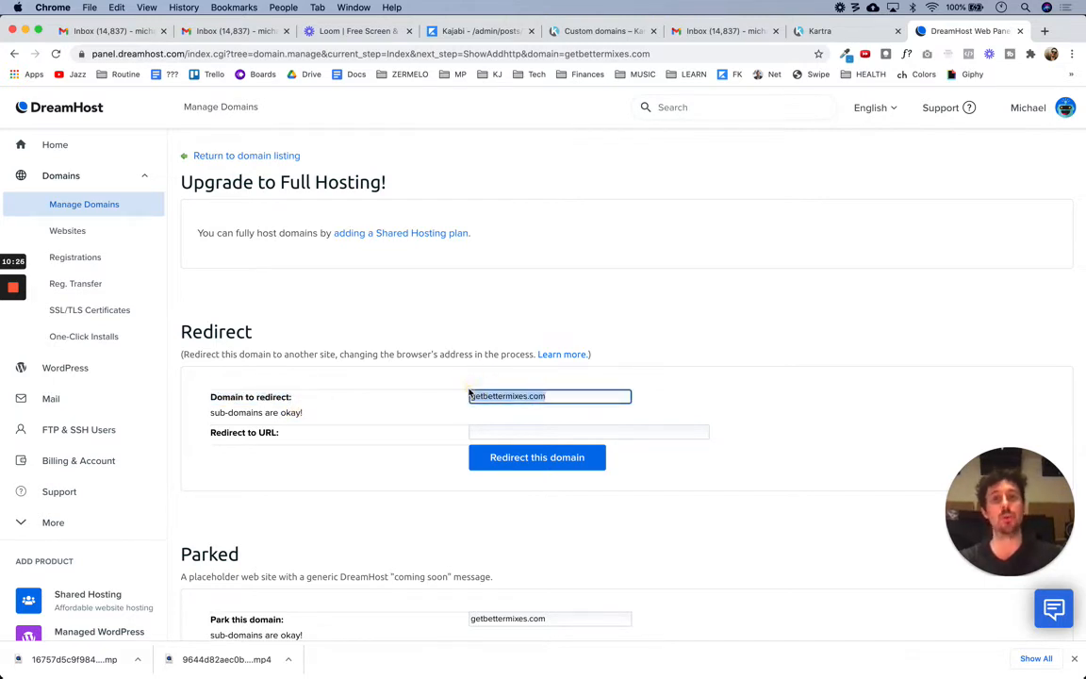
pyautogui.click(306, 441)
pyautogui.moveTo(202, 435); pyautogui.dragTo(204, 435)
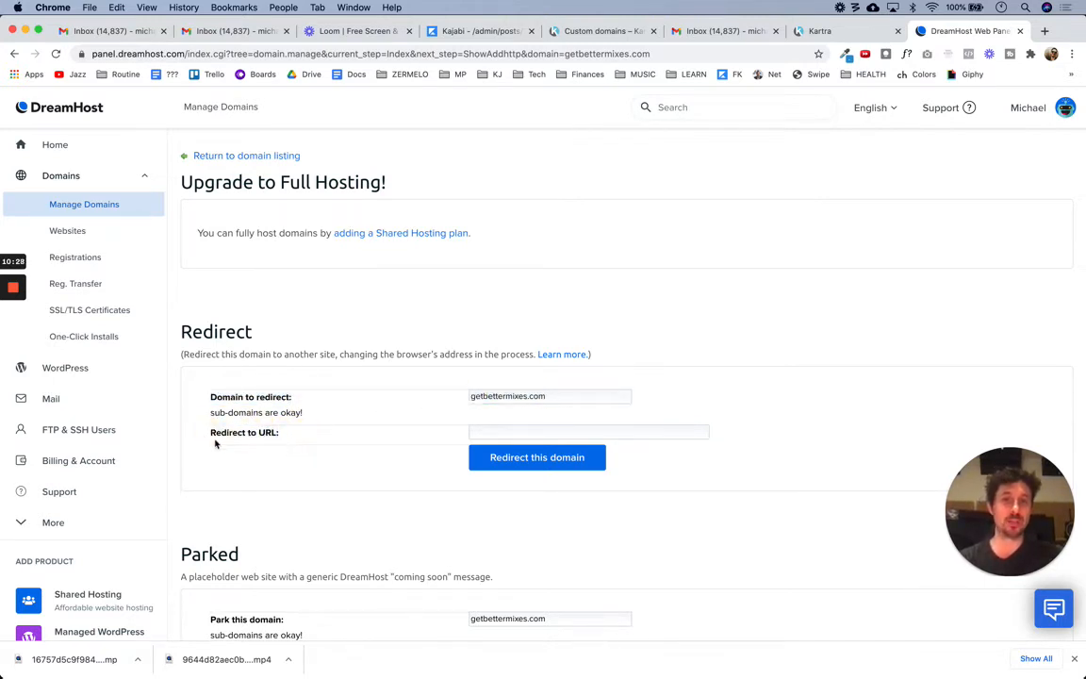
pyautogui.click(501, 432)
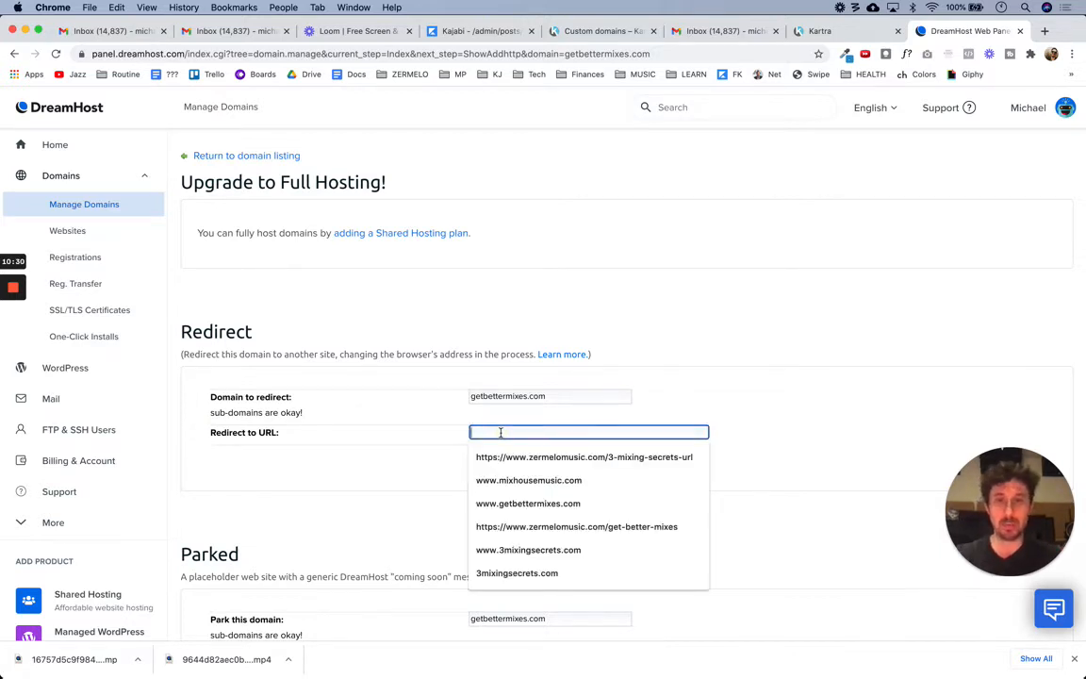
pyautogui.press('Down')
pyautogui.press('Down')
pyautogui.press('Down')
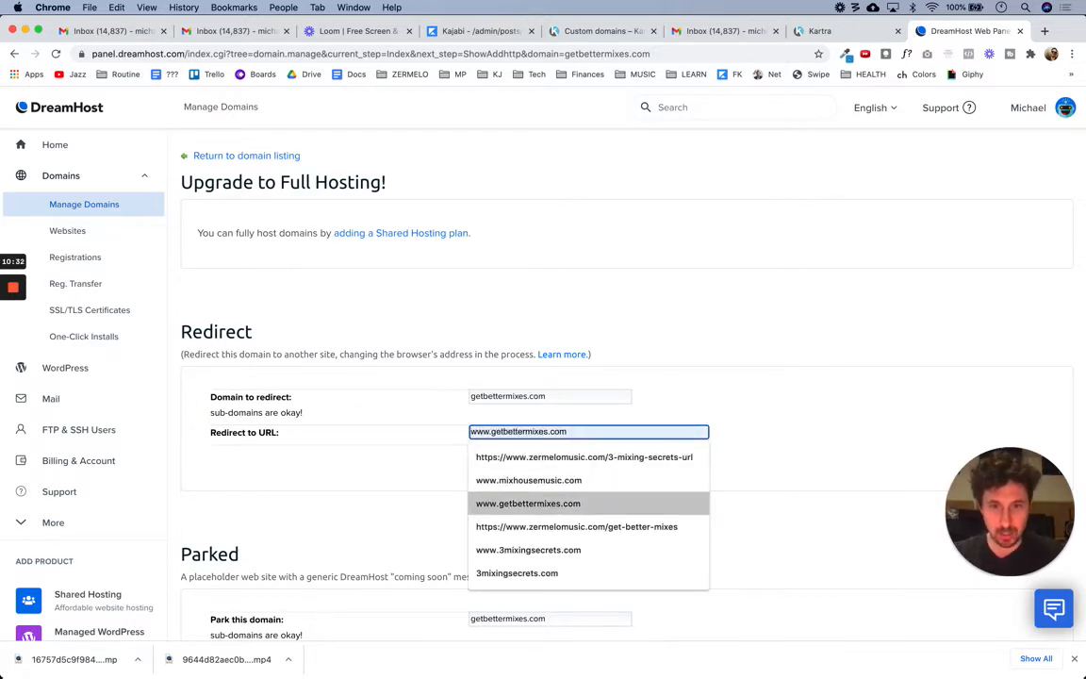
pyautogui.press('Return')
pyautogui.click(395, 457)
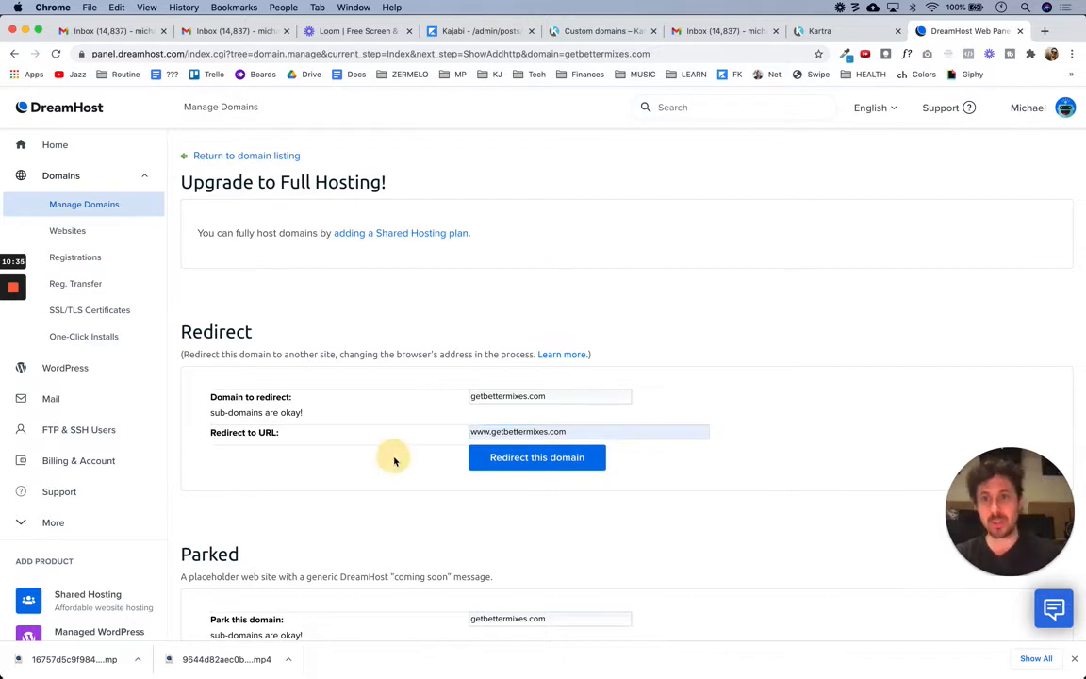
pyautogui.click(555, 400)
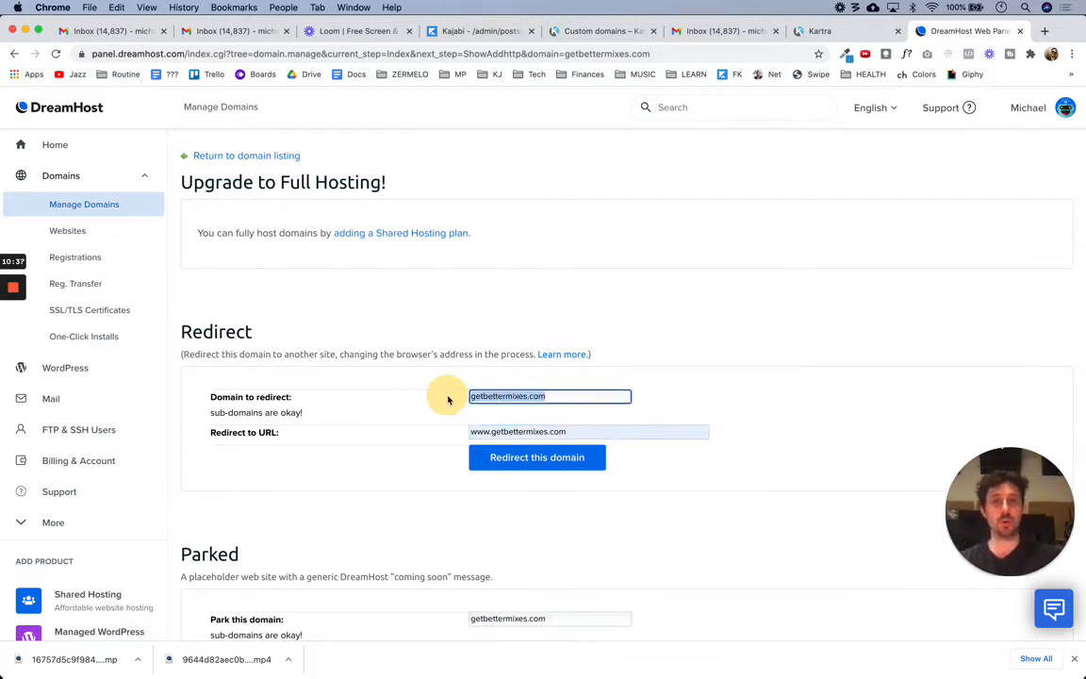
pyautogui.click(584, 432)
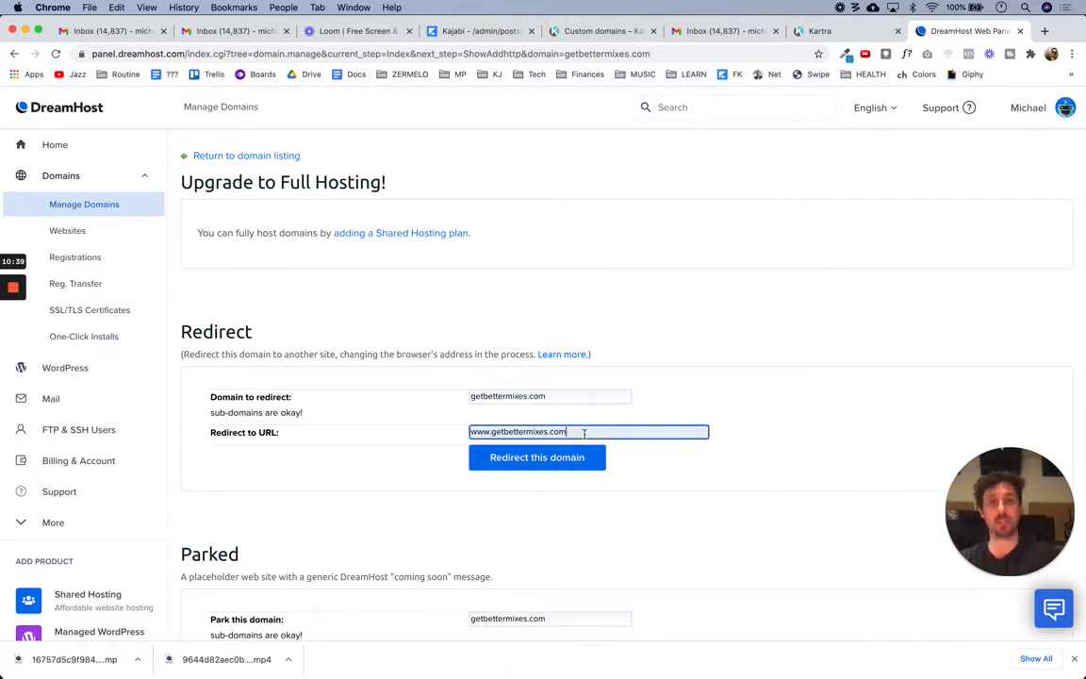
pyautogui.click(545, 458)
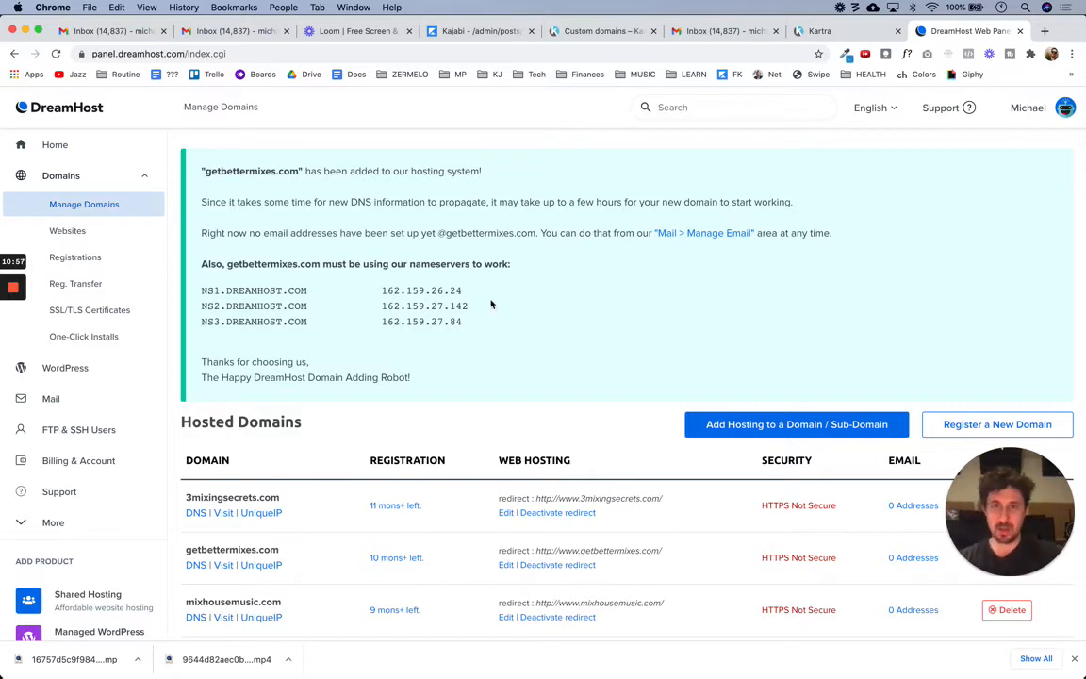
pyautogui.scroll(-3, 491, 304)
pyautogui.scroll(1, 490, 304)
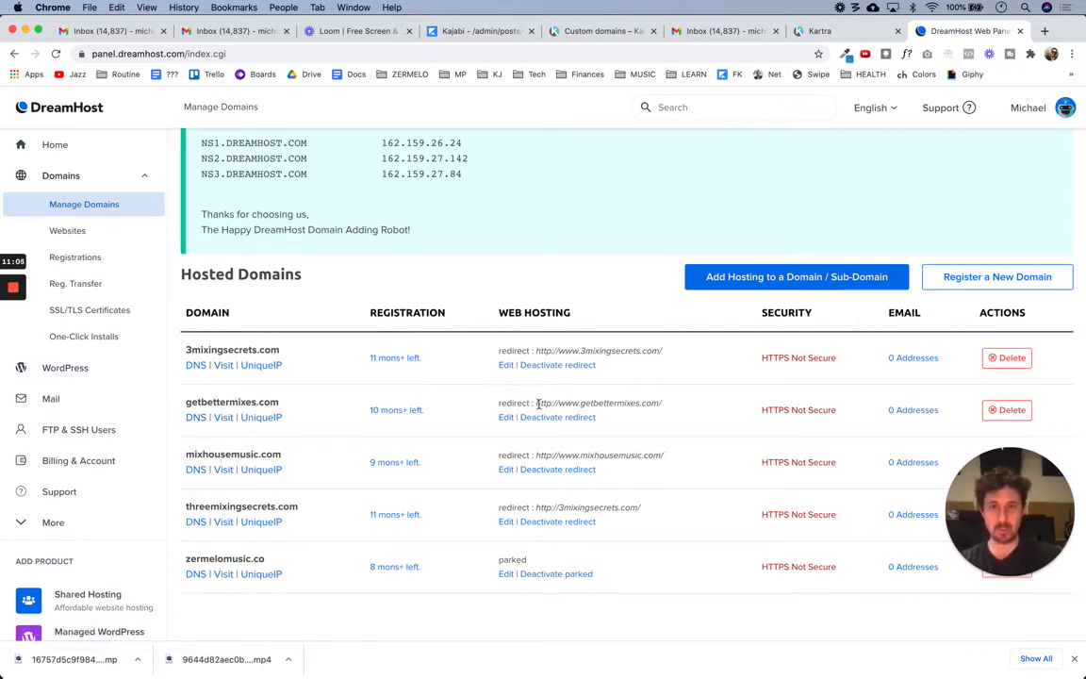
pyautogui.moveTo(535, 403); pyautogui.dragTo(662, 403)
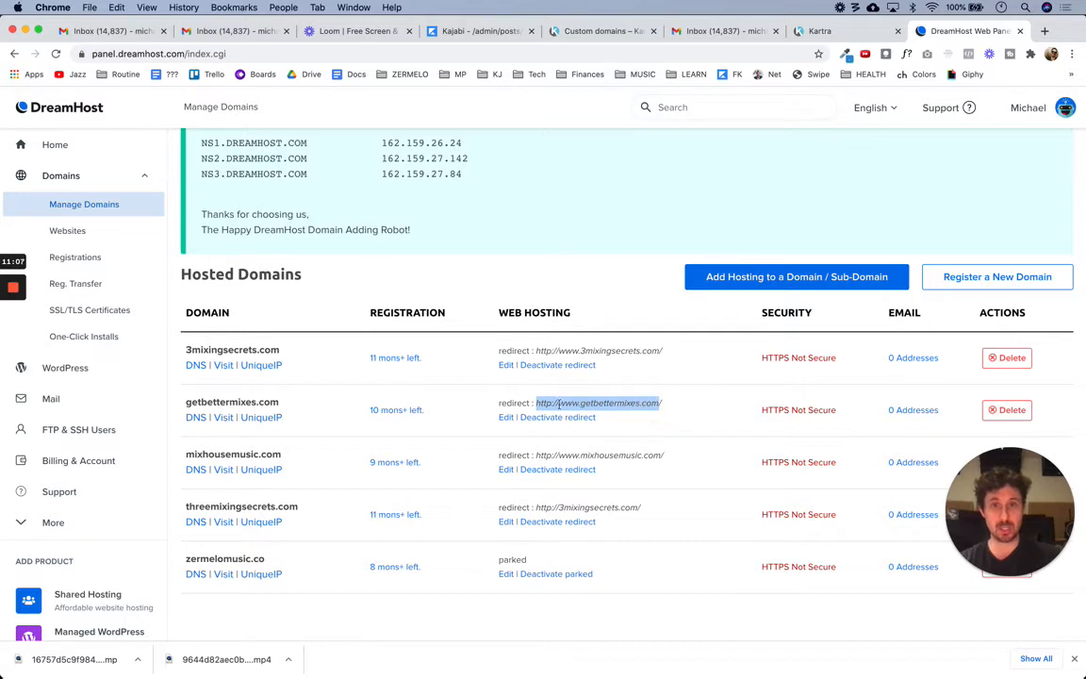
pyautogui.click(566, 402)
pyautogui.moveTo(536, 402); pyautogui.dragTo(566, 403)
pyautogui.click(566, 403)
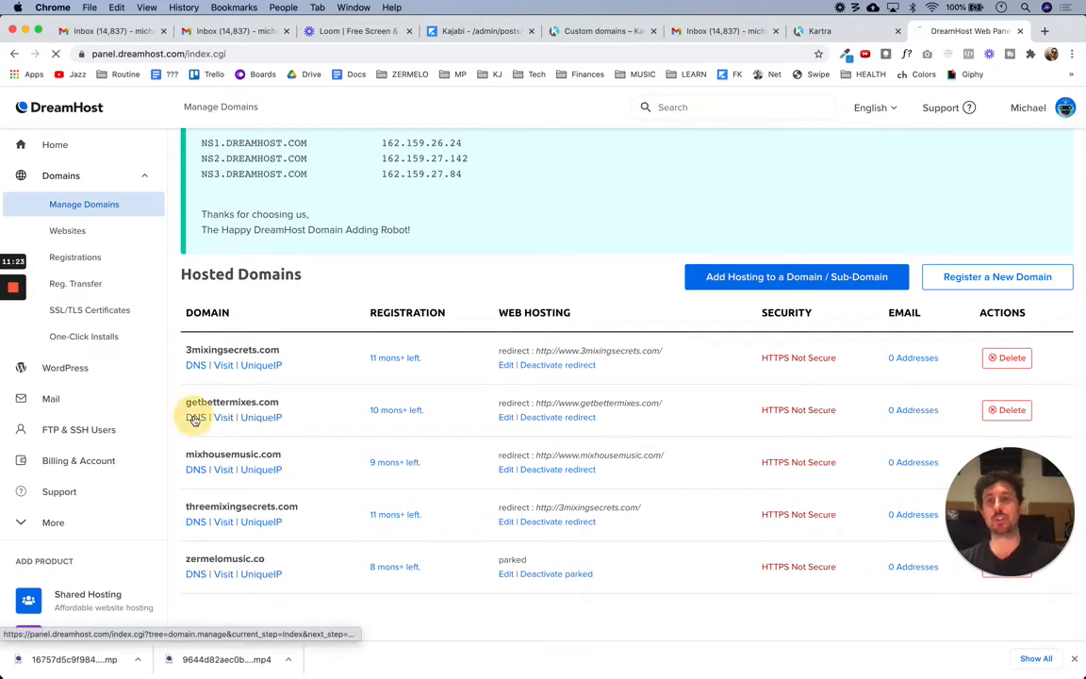
# Open the DNS records of getbettermixes.com and review the custom www CNAME record pointing to zermelomusic.kartra.com
pyautogui.click(194, 417)
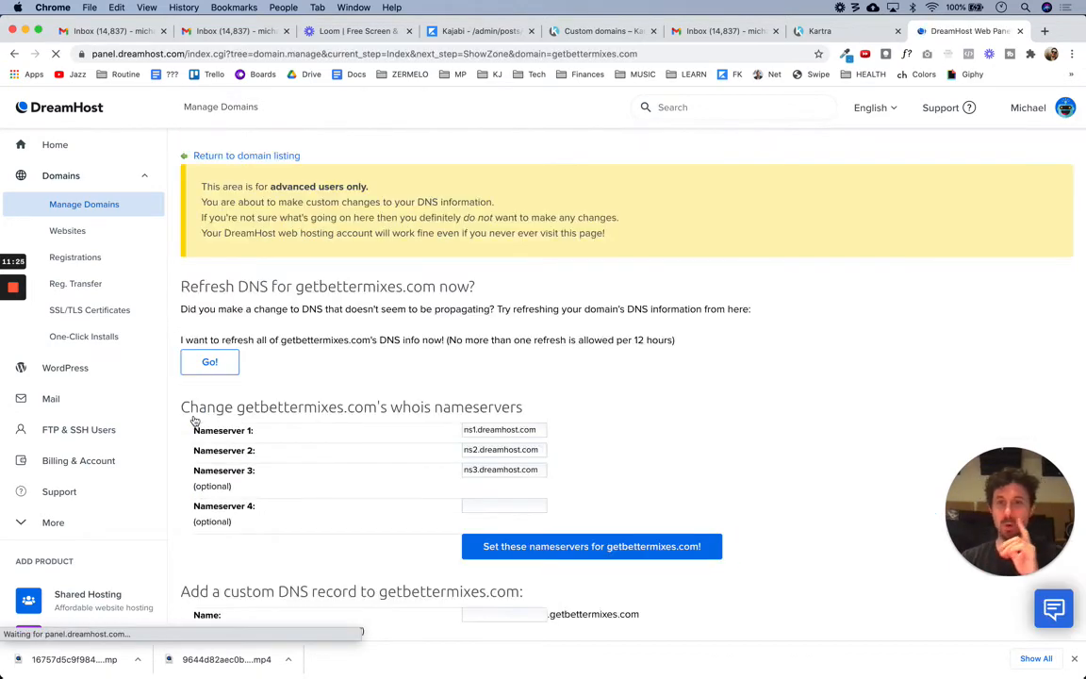
pyautogui.scroll(-5, 797, 484)
pyautogui.scroll(-5, 796, 484)
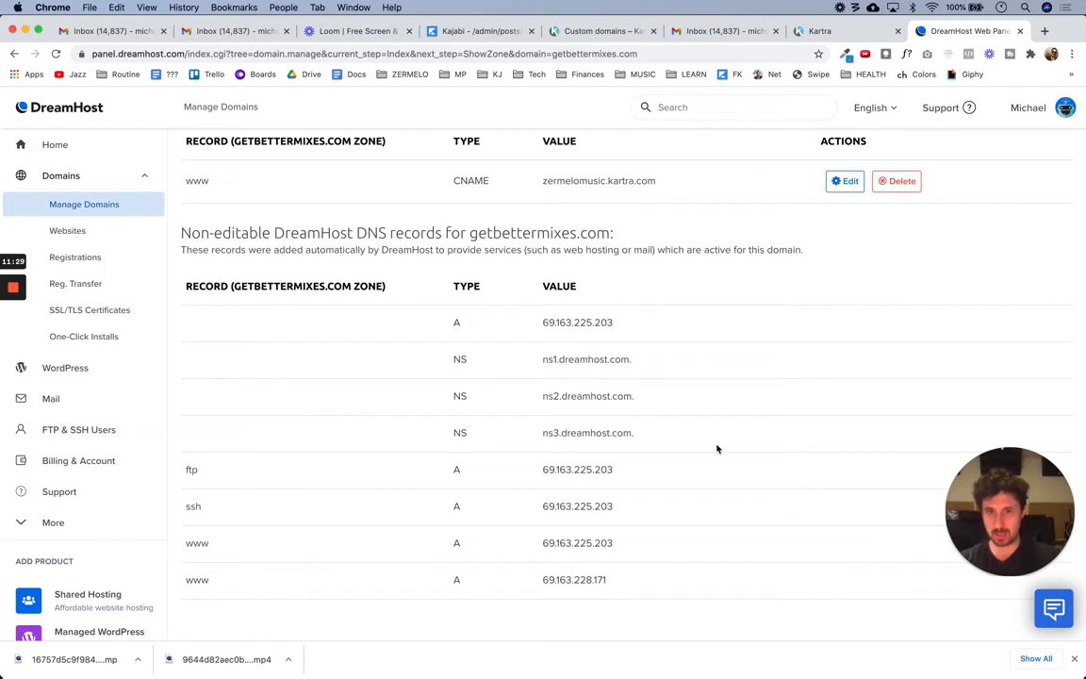
pyautogui.scroll(5, 716, 448)
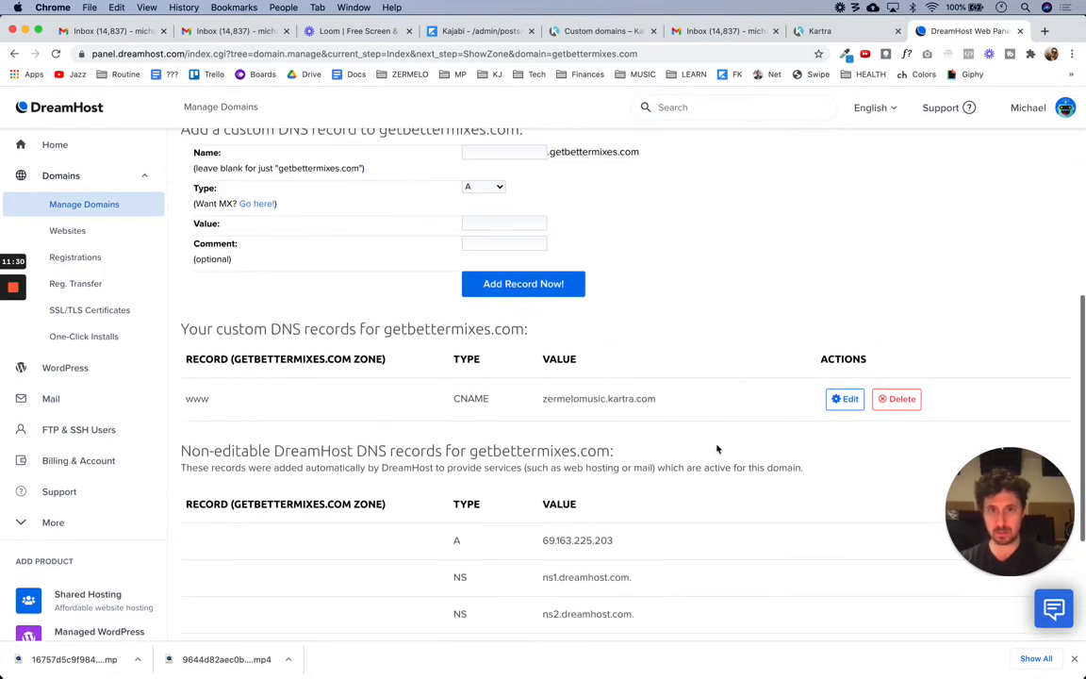
pyautogui.moveTo(184, 398); pyautogui.dragTo(635, 398)
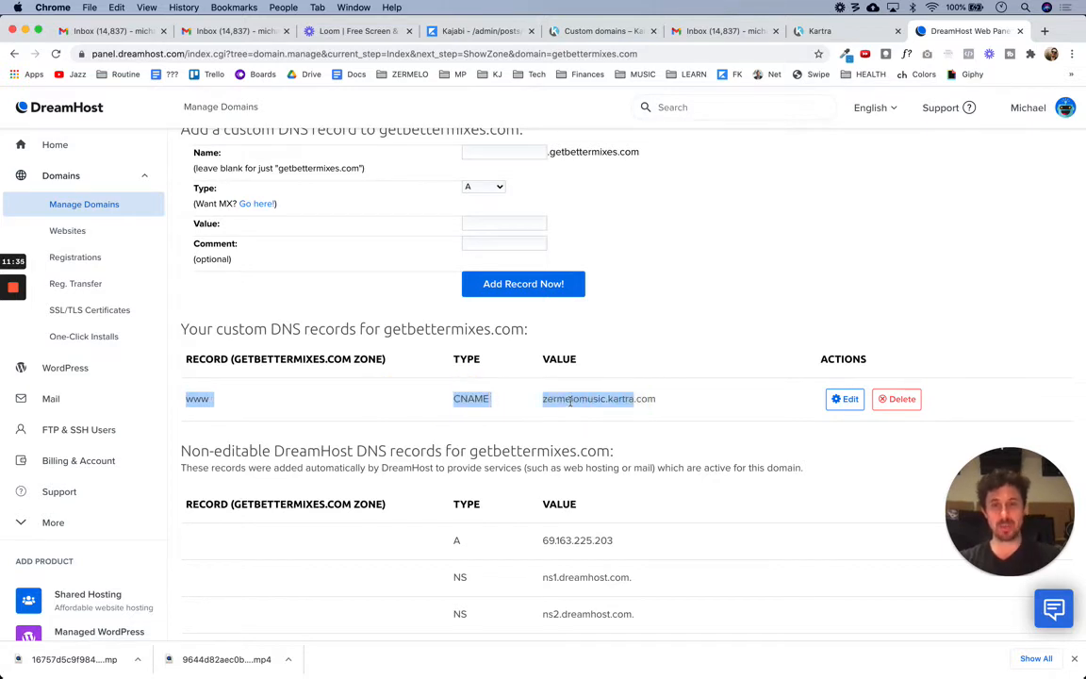
pyautogui.click(569, 401)
pyautogui.moveTo(545, 399); pyautogui.dragTo(701, 400)
pyautogui.click(686, 396)
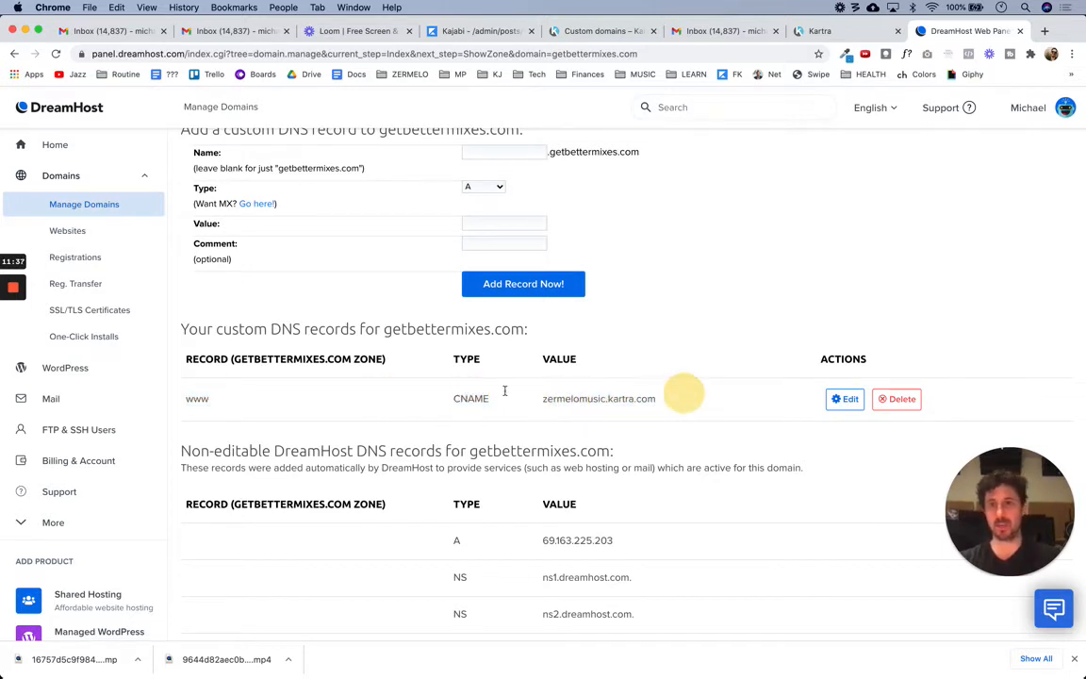
pyautogui.moveTo(256, 359); pyautogui.dragTo(375, 363)
pyautogui.click(596, 328)
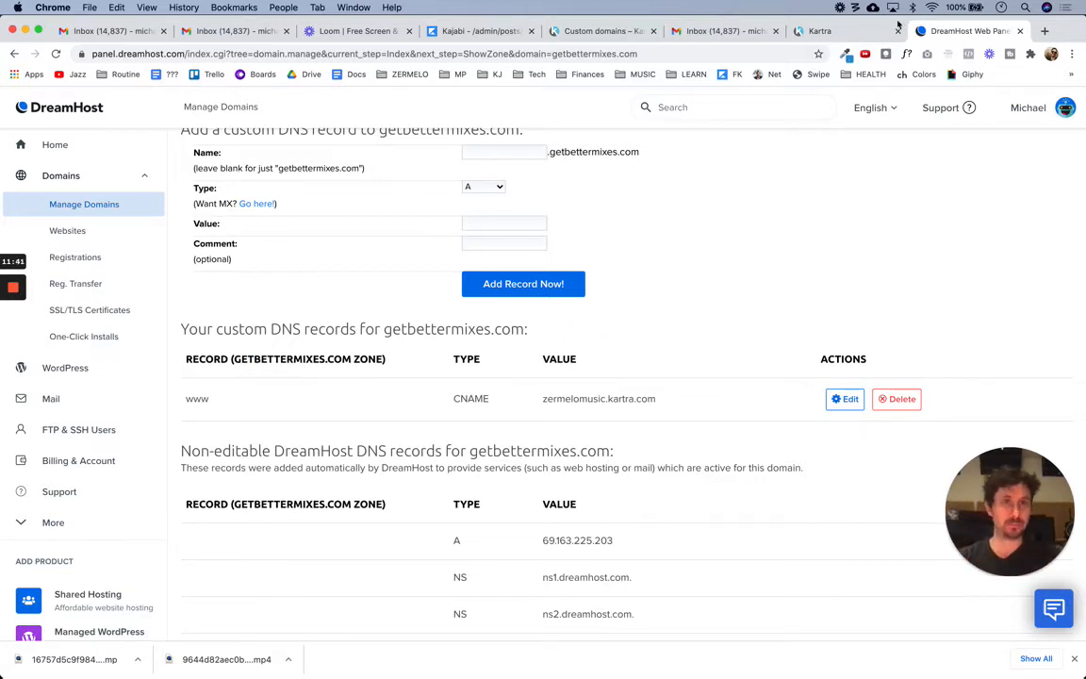
# Return to Kartra's custom domain setup, review the linking steps, confirm they are completed, and continue to the index page settings
pyautogui.click(844, 34)
pyautogui.click(434, 402)
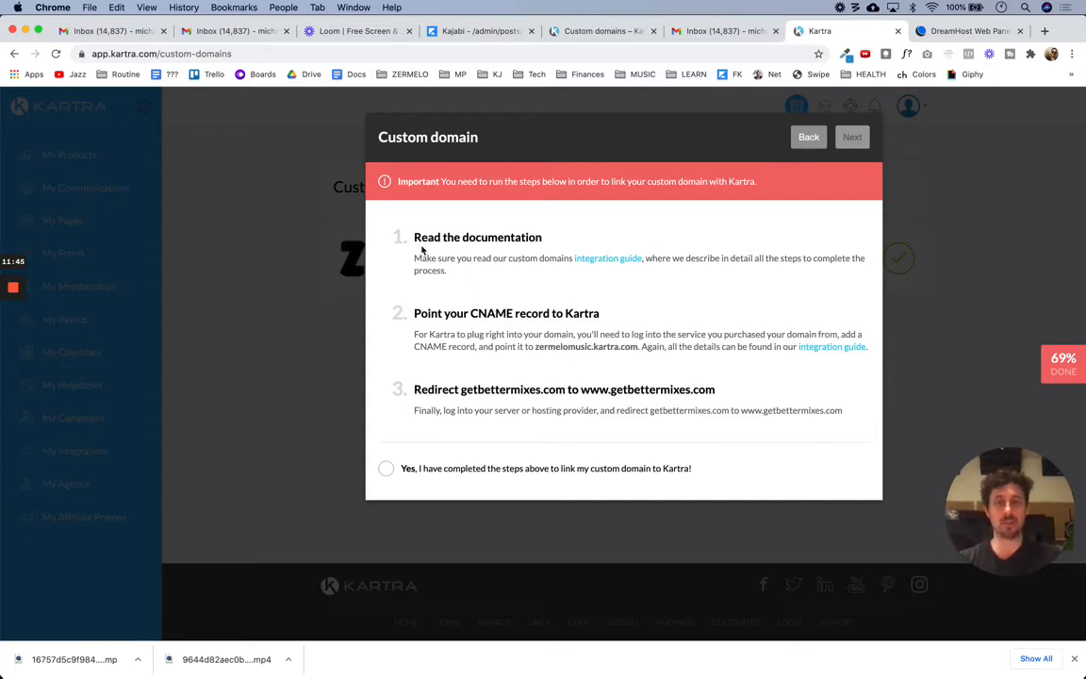
pyautogui.moveTo(407, 312); pyautogui.dragTo(598, 314)
pyautogui.moveTo(413, 389); pyautogui.dragTo(636, 390)
pyautogui.click(577, 388)
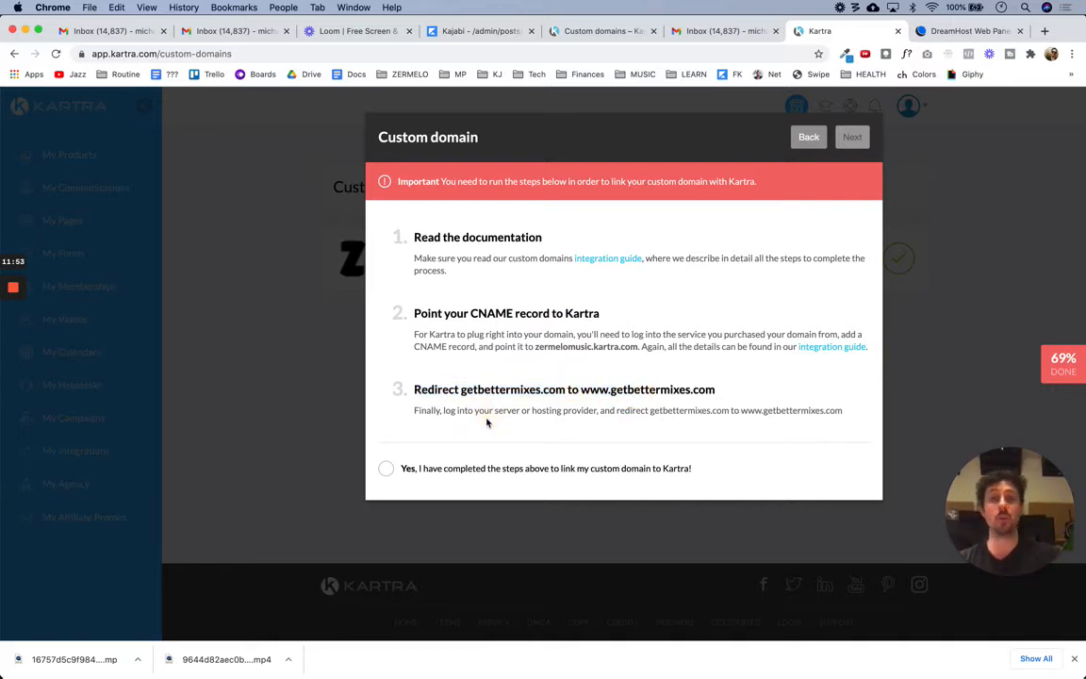
pyautogui.click(387, 470)
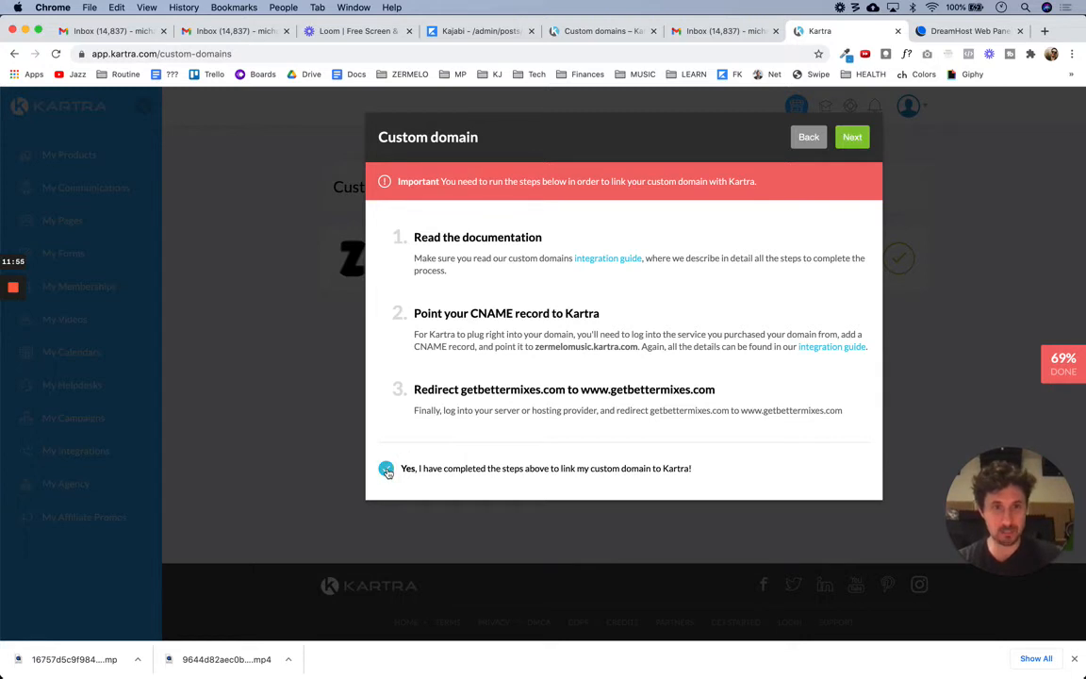
pyautogui.click(852, 137)
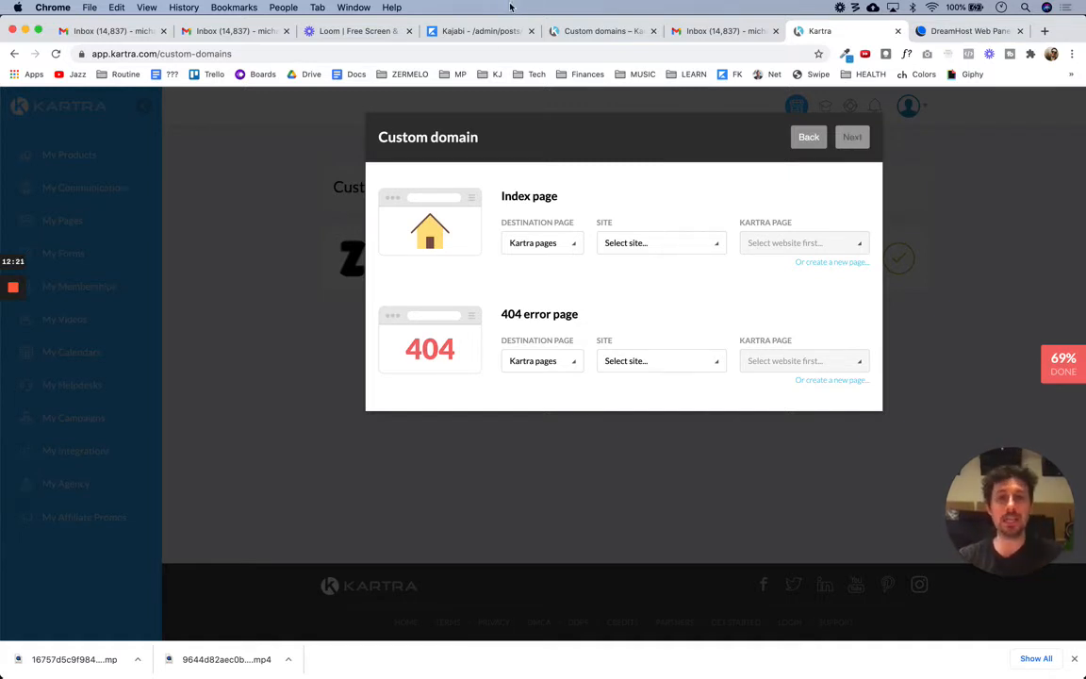
pyautogui.click(623, 195)
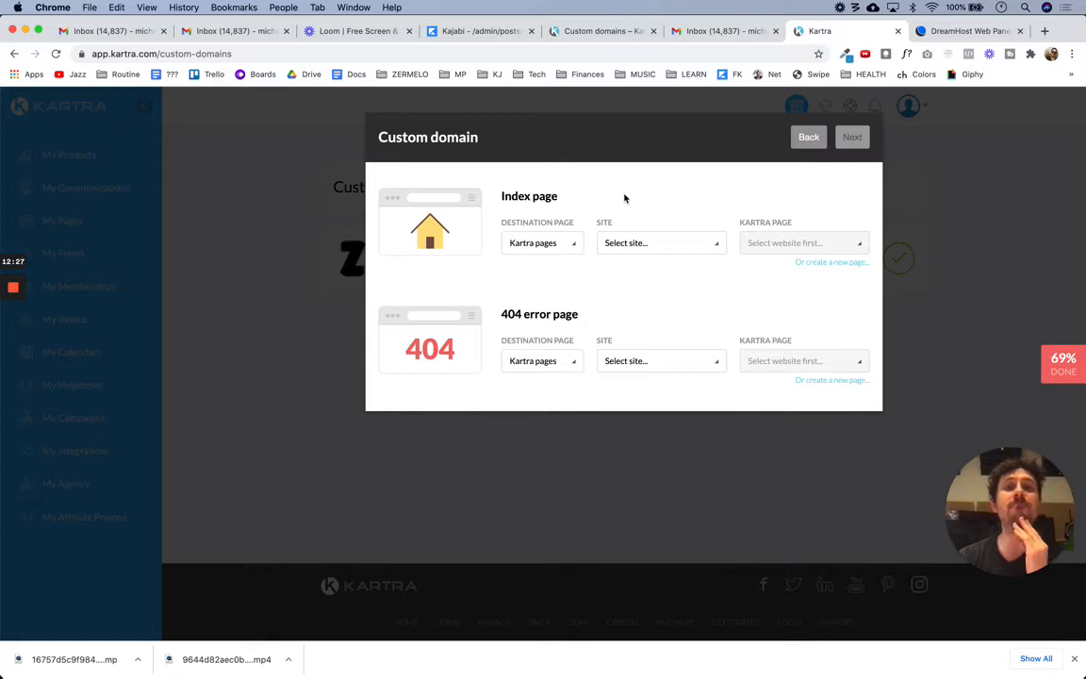
# Replace the DreamHost page with the bookmarked Kartra dashboard and open the account's list of pages
pyautogui.click(985, 32)
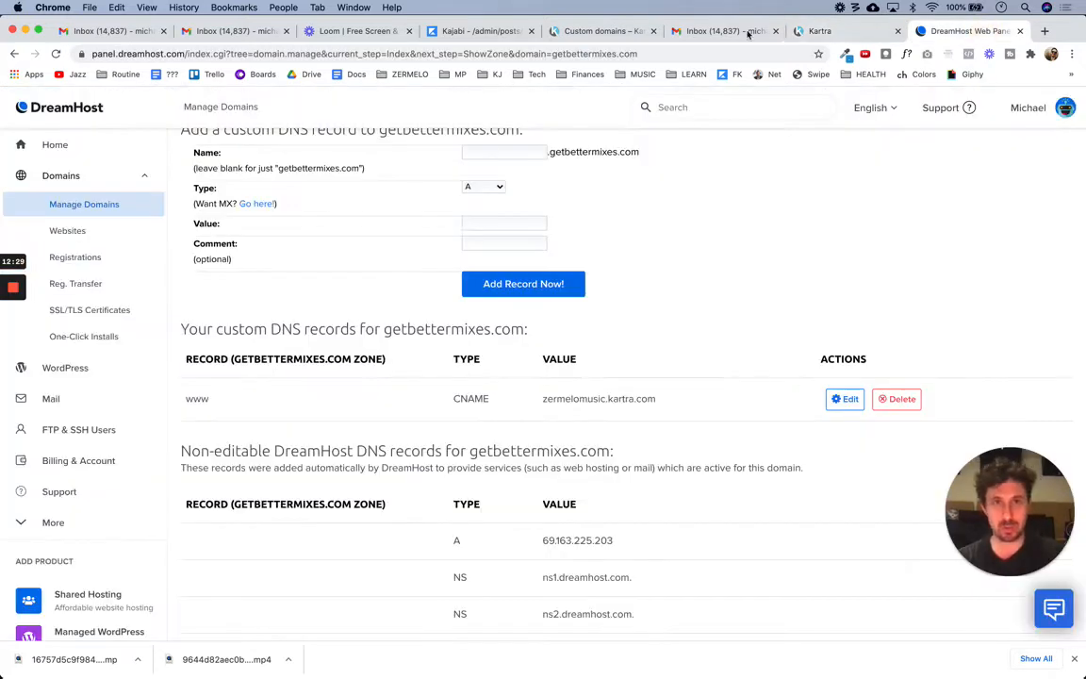
pyautogui.click(497, 74)
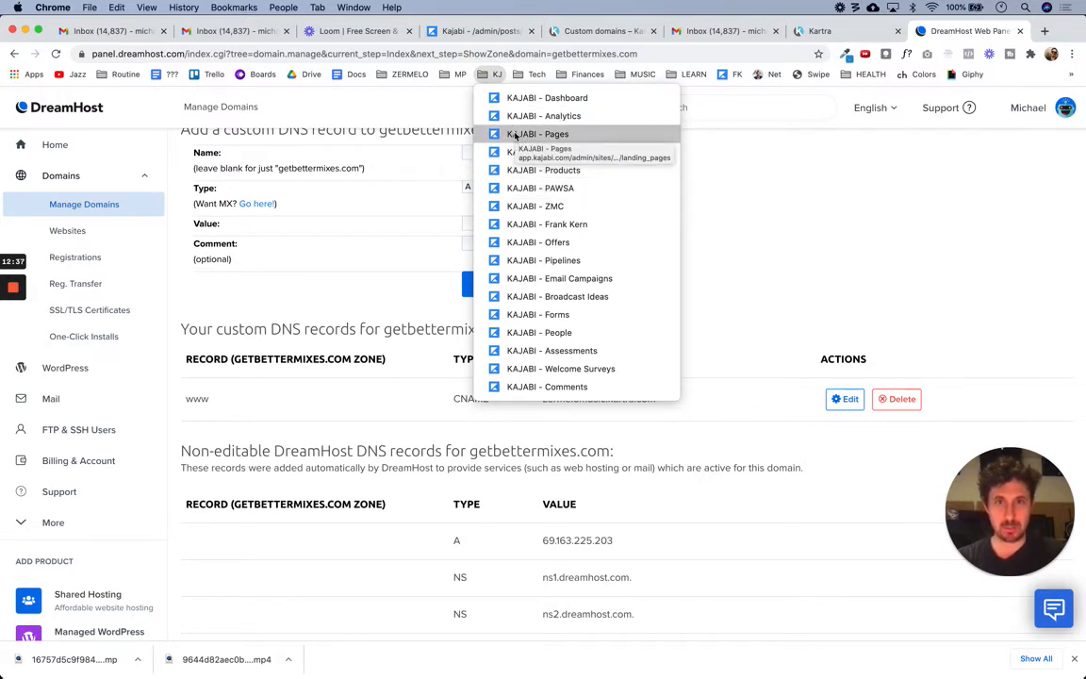
pyautogui.moveTo(536, 75)
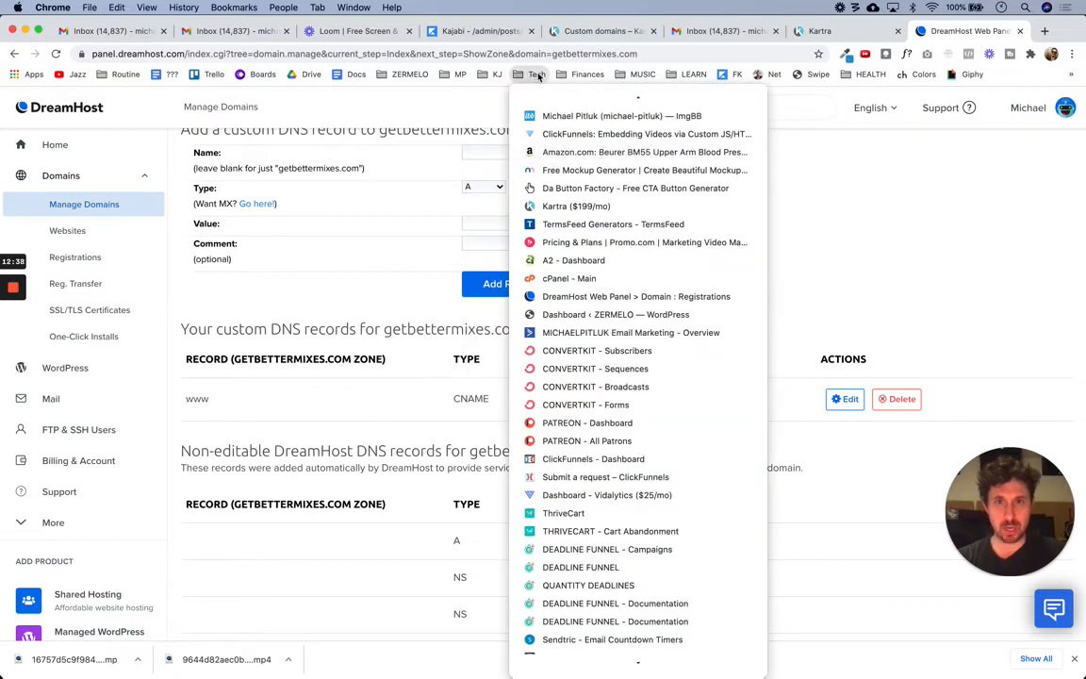
pyautogui.click(563, 207)
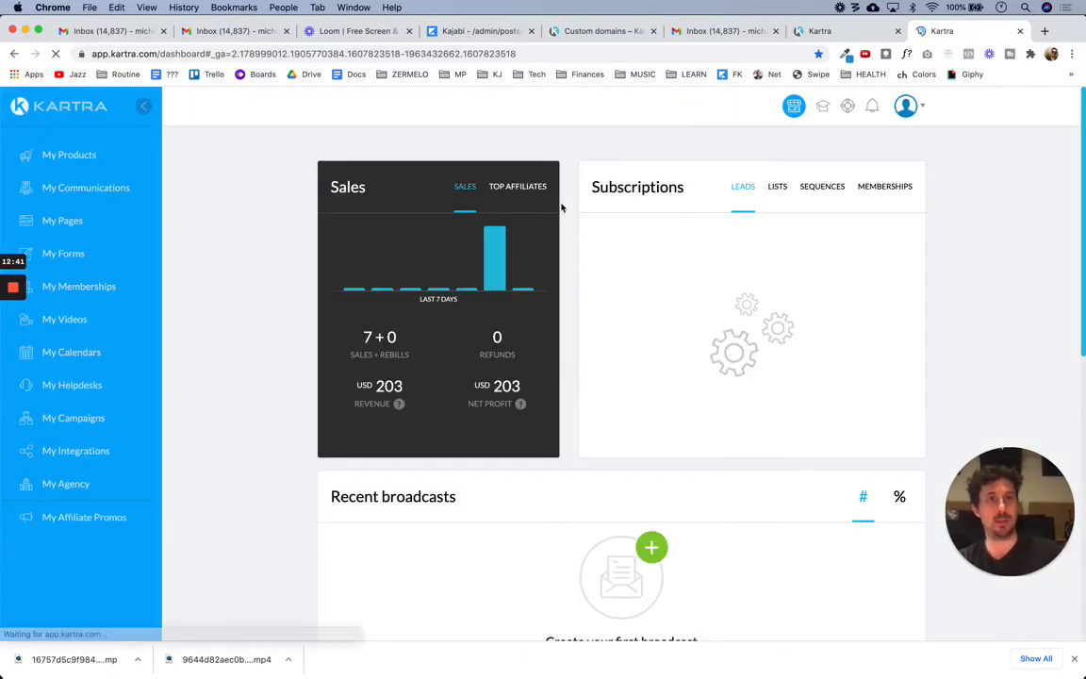
pyautogui.click(63, 220)
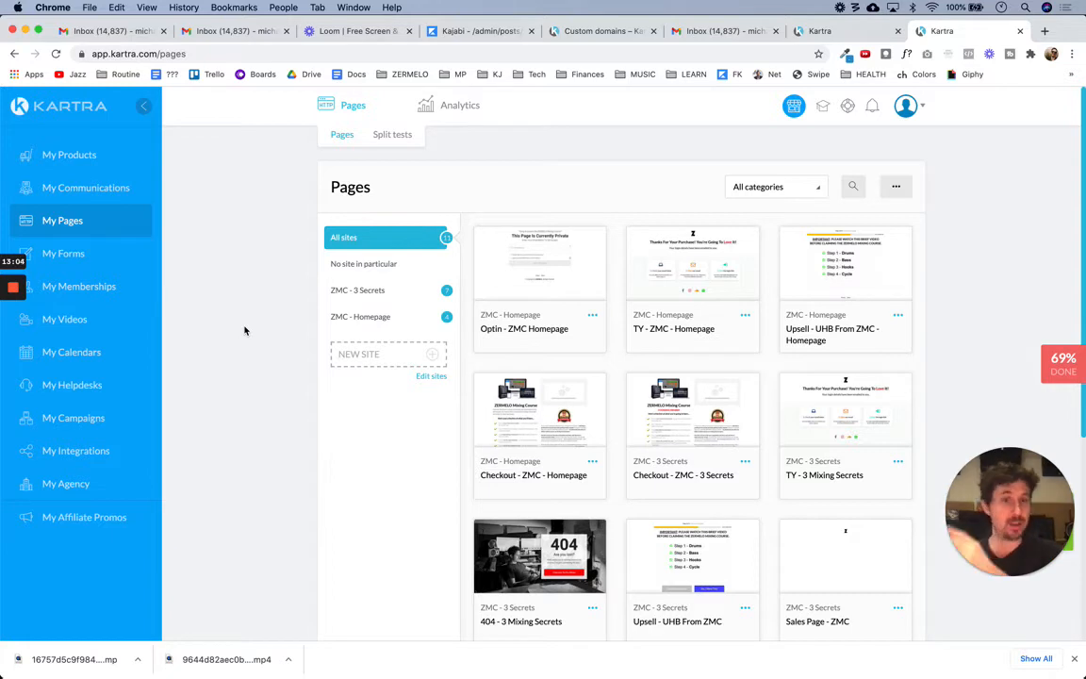
# Look through all pages of the ZMC - 3 Secrets and ZMC - Homepage sites in the Kartra page list
pyautogui.scroll(-2, 280, 381)
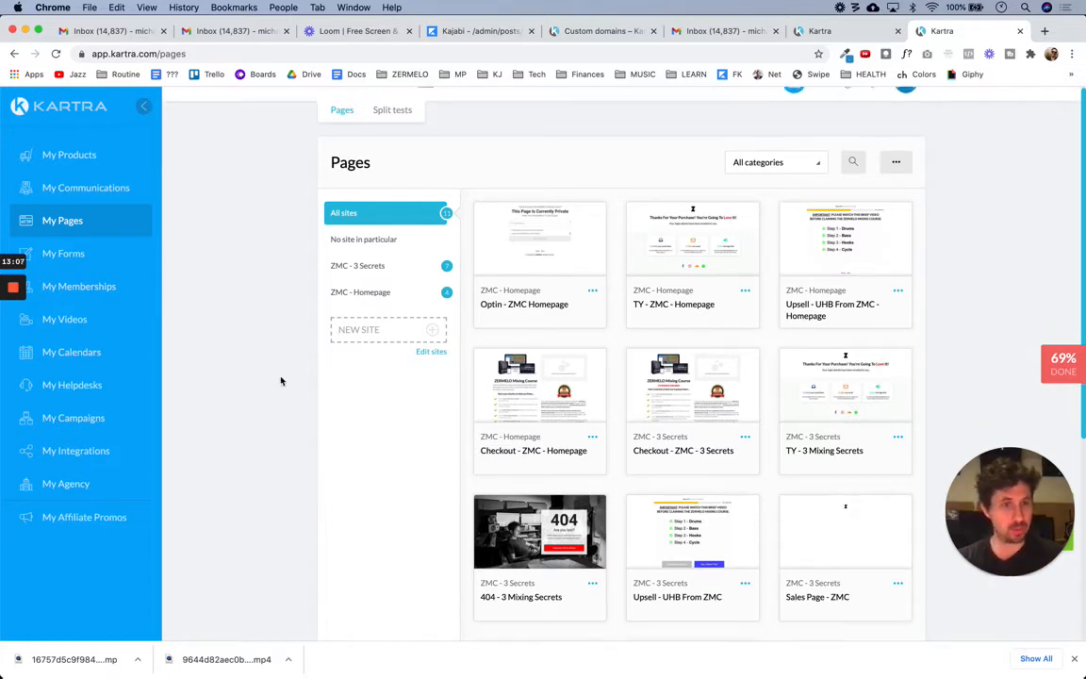
pyautogui.scroll(-1, 280, 381)
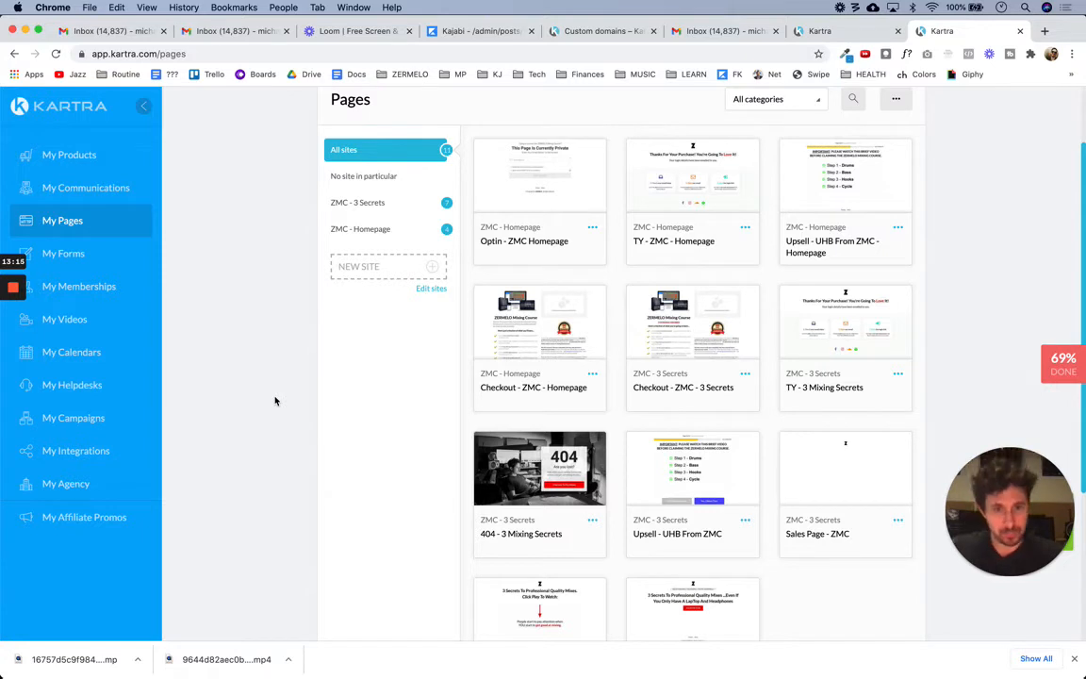
pyautogui.scroll(-4, 276, 401)
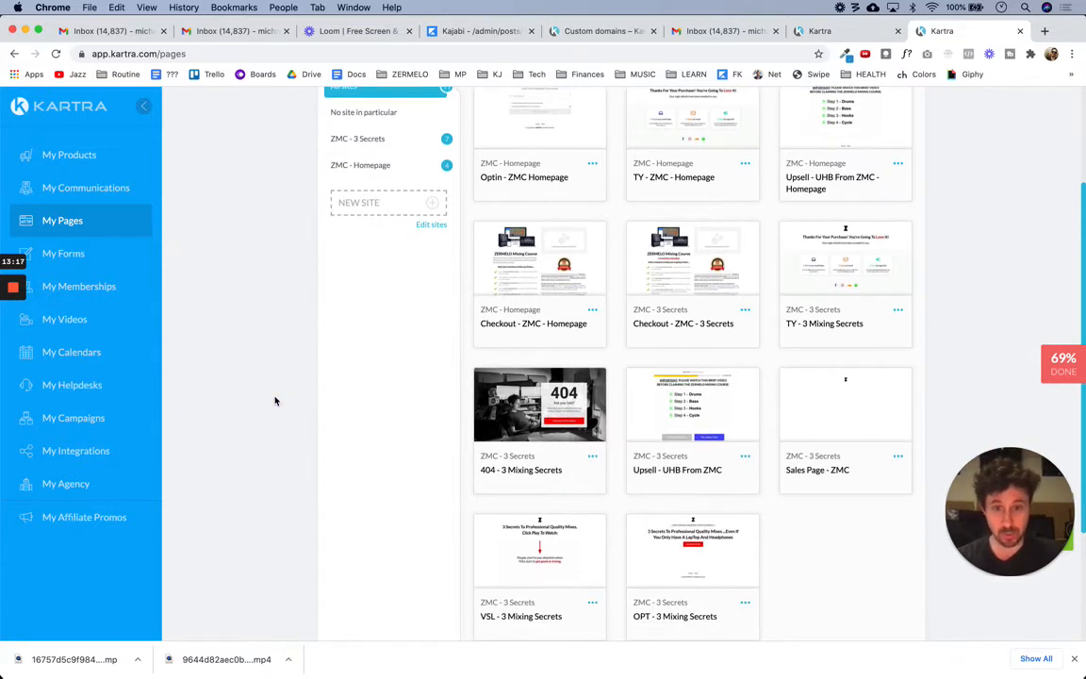
pyautogui.scroll(-4, 275, 401)
pyautogui.scroll(2, 275, 401)
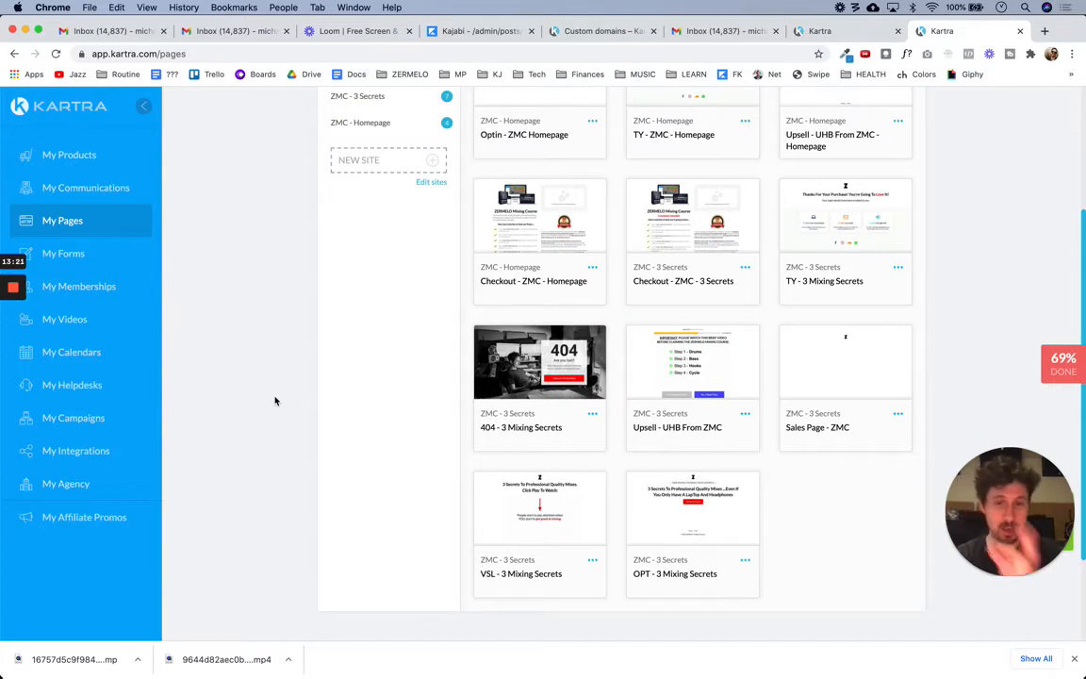
pyautogui.scroll(1, 276, 401)
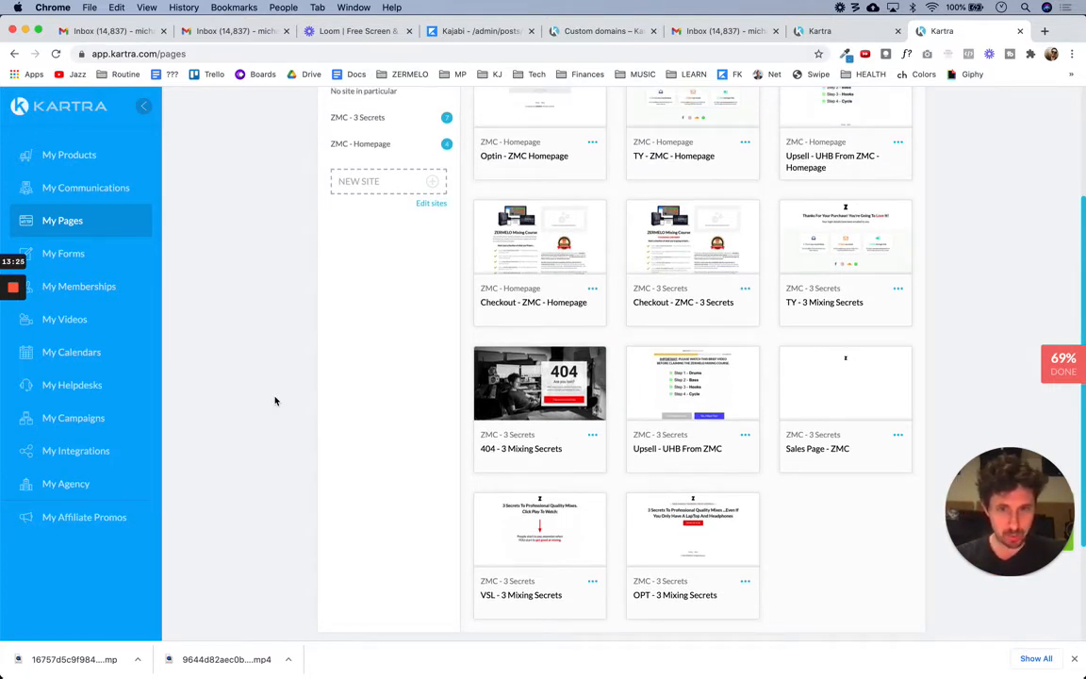
pyautogui.scroll(1, 315, 401)
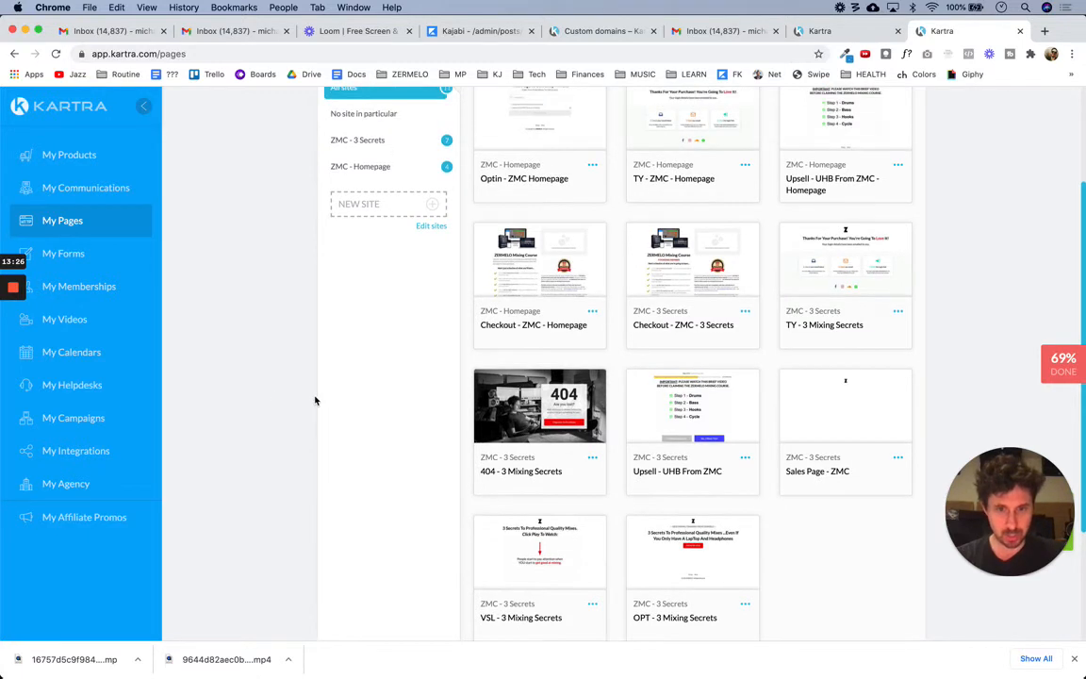
pyautogui.scroll(-2, 315, 401)
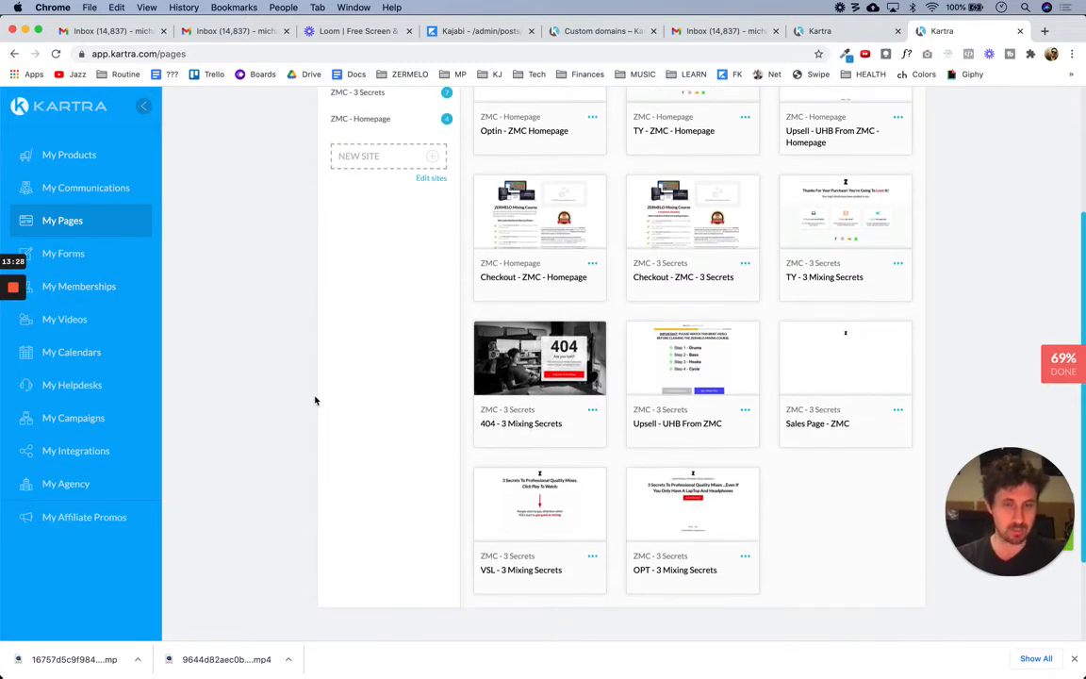
pyautogui.scroll(4, 446, 468)
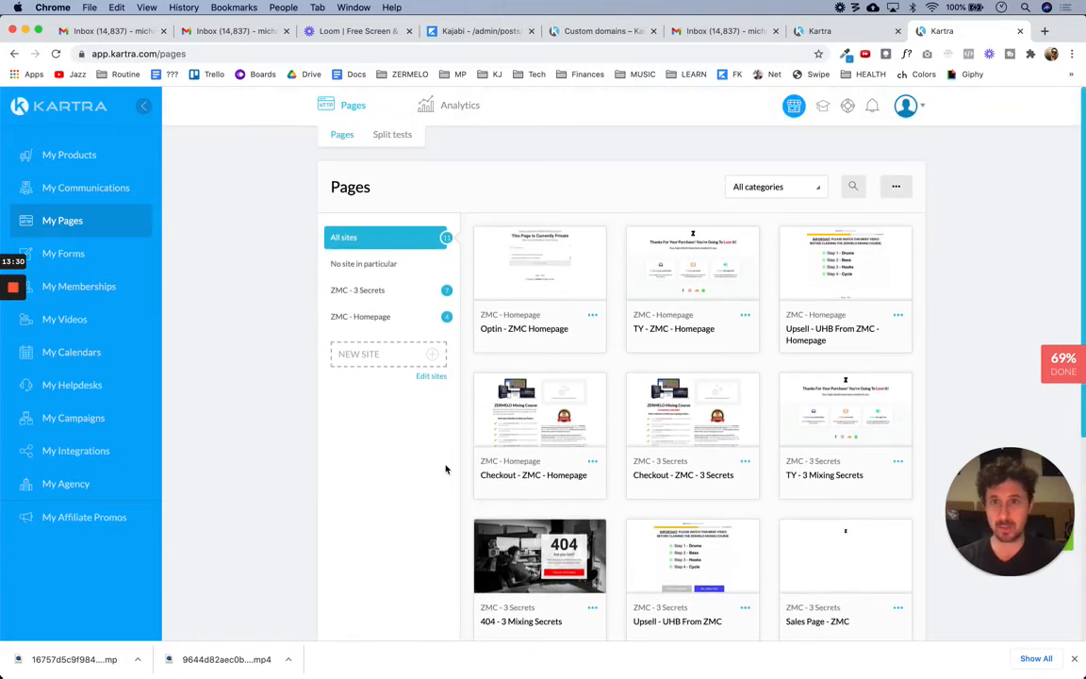
# View the published link of the OPT - 3 Mixing Secrets page, then close it and return to the custom domain setup
pyautogui.scroll(-5, 446, 469)
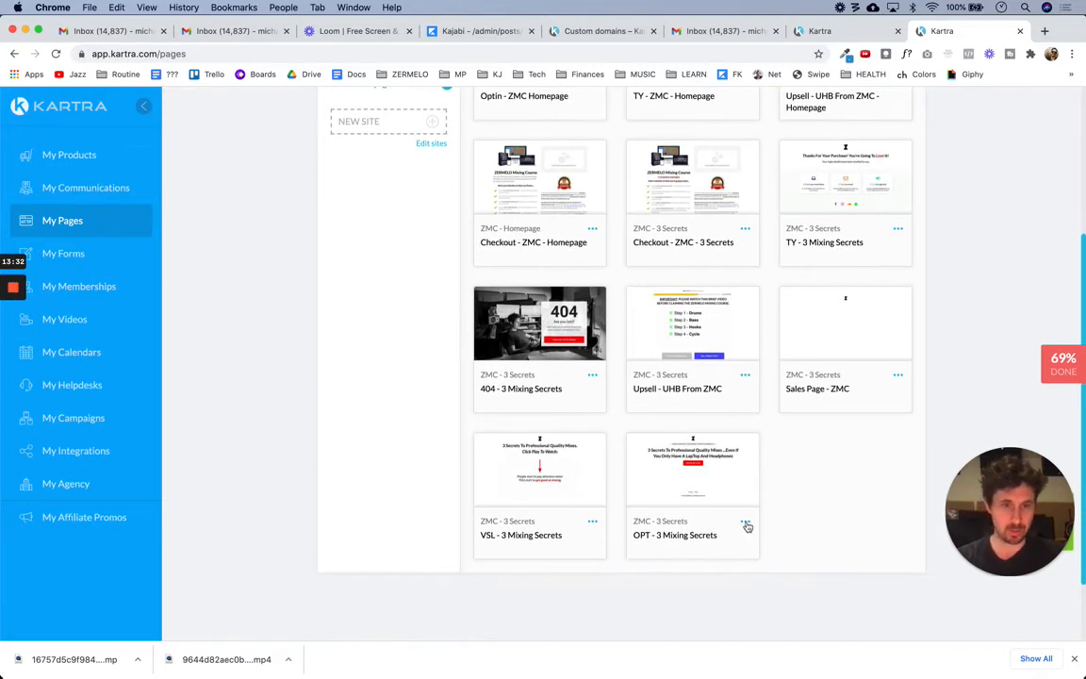
pyautogui.click(745, 523)
pyautogui.click(819, 499)
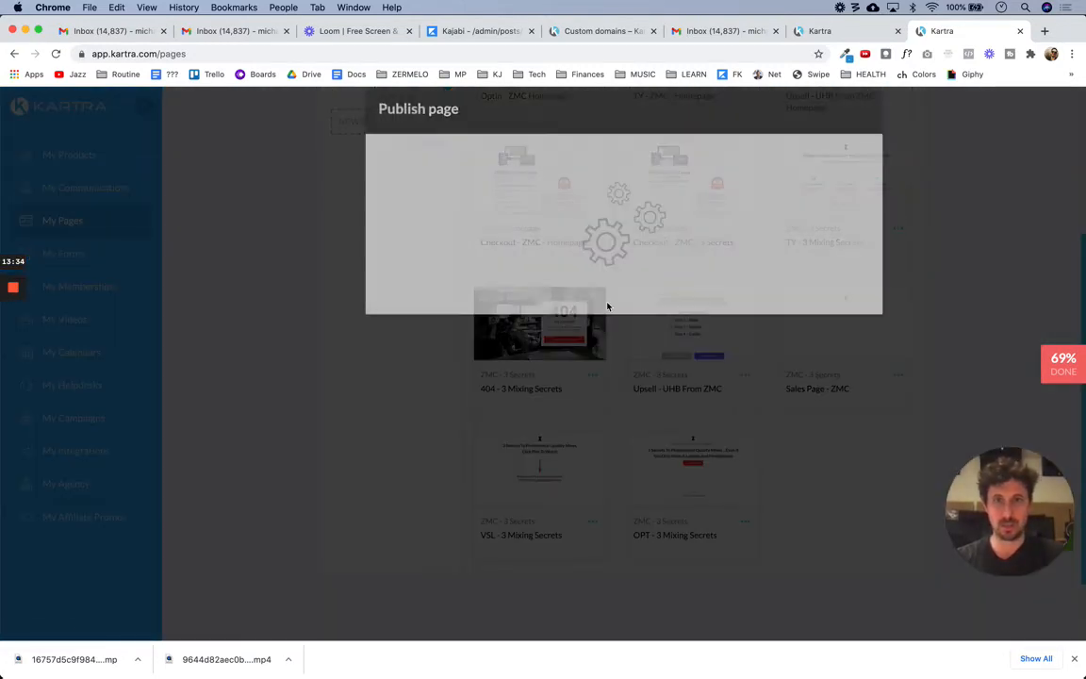
pyautogui.click(539, 294)
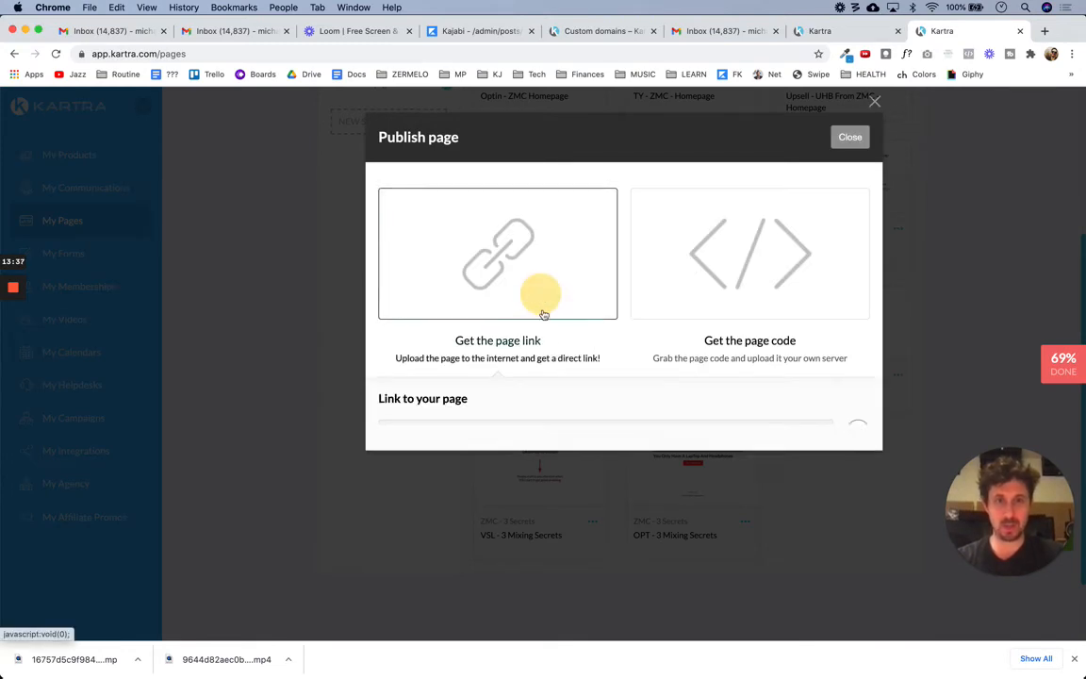
pyautogui.moveTo(566, 431); pyautogui.dragTo(381, 433)
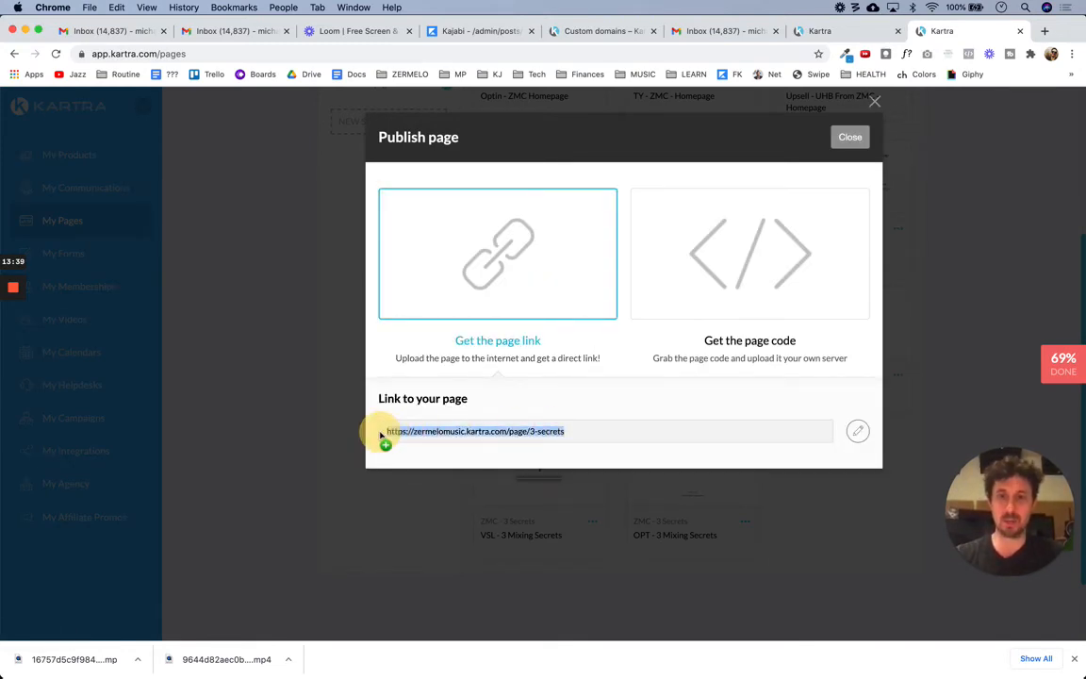
pyautogui.click(851, 137)
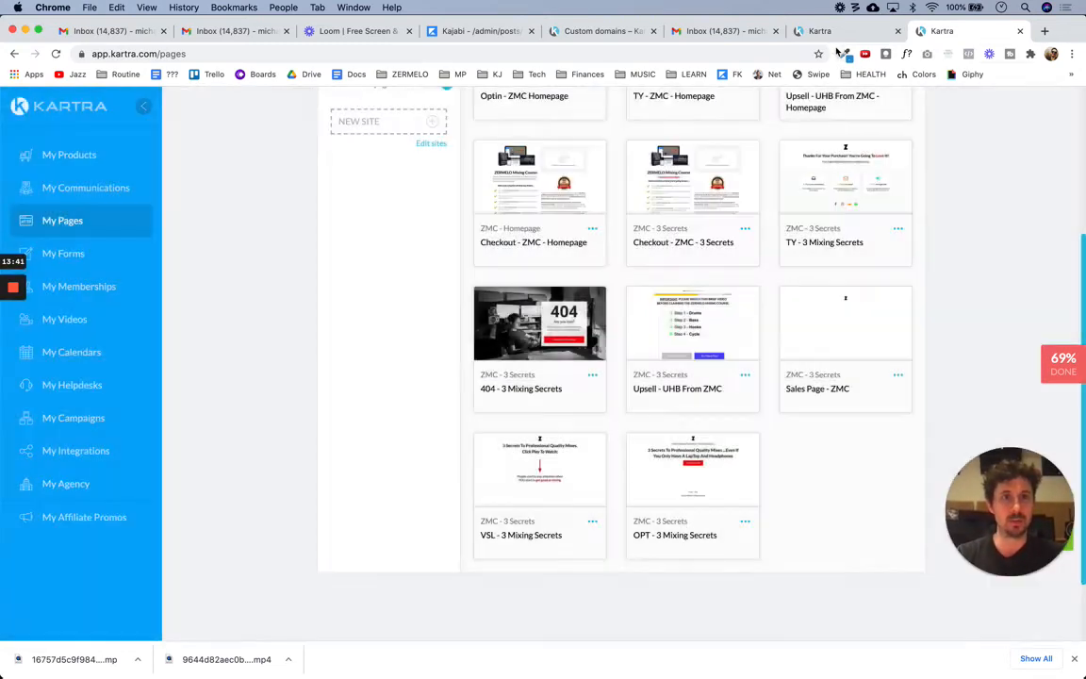
pyautogui.click(822, 31)
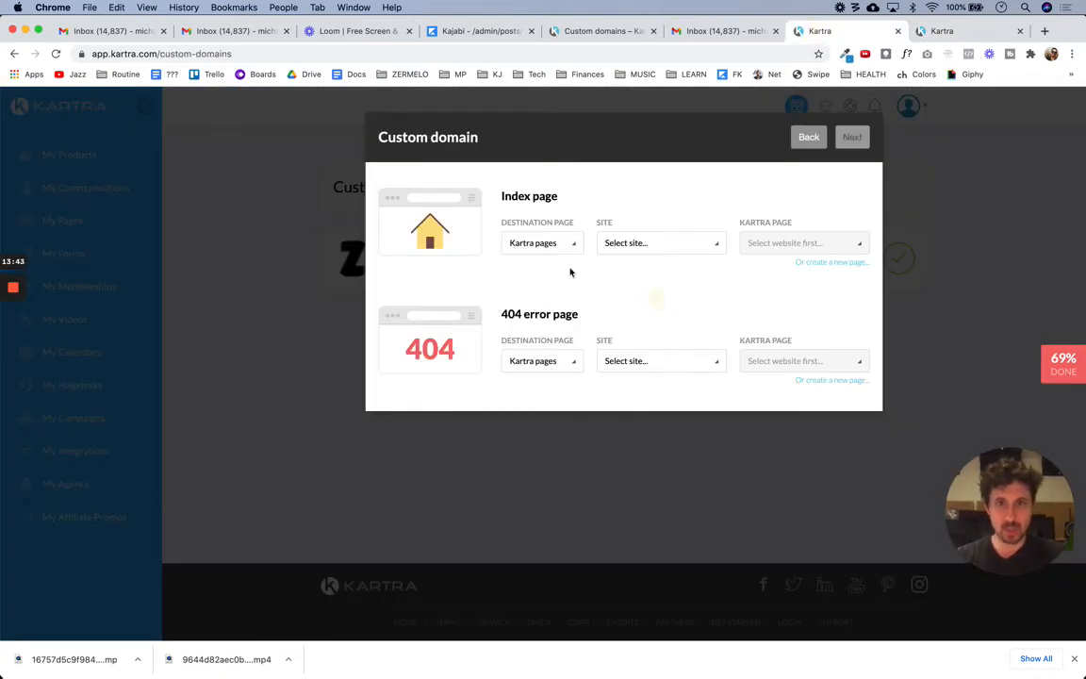
# Set the index page to the Kartra page OPT - 3 Mixing Secrets from the ZMC - 3 Secrets site
pyautogui.click(625, 247)
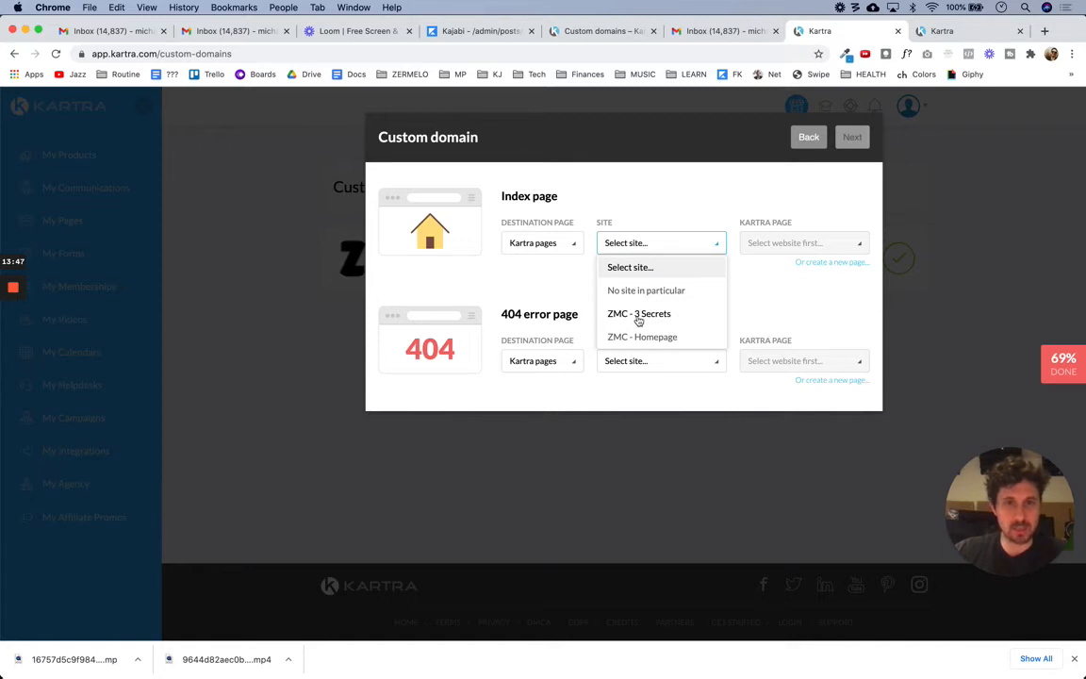
pyautogui.click(542, 283)
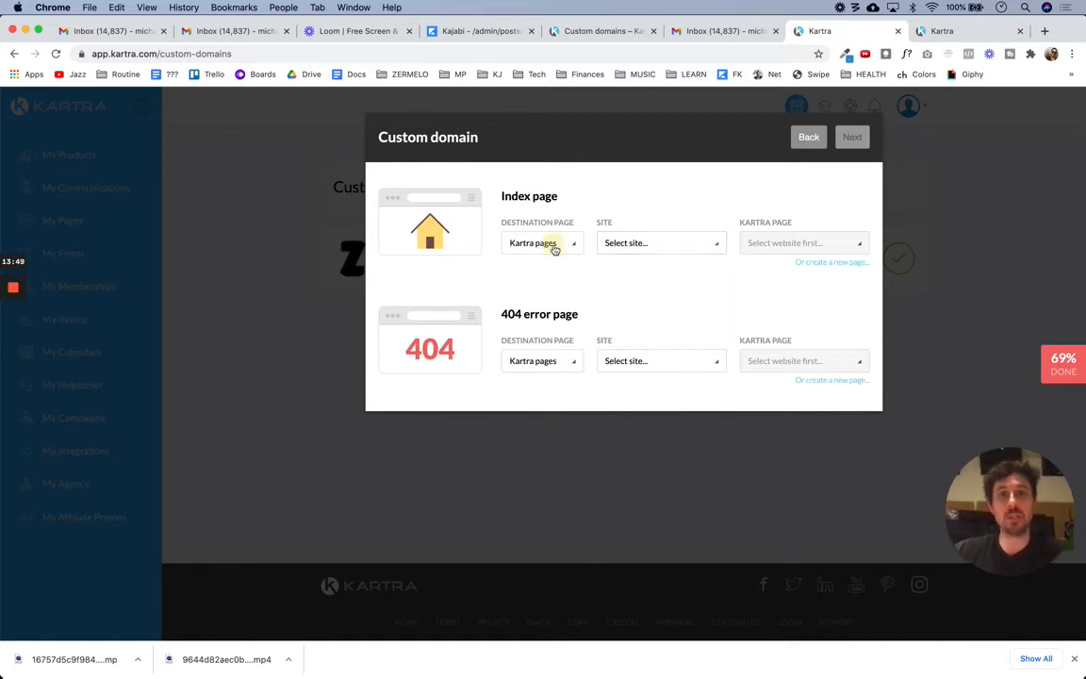
pyautogui.click(545, 244)
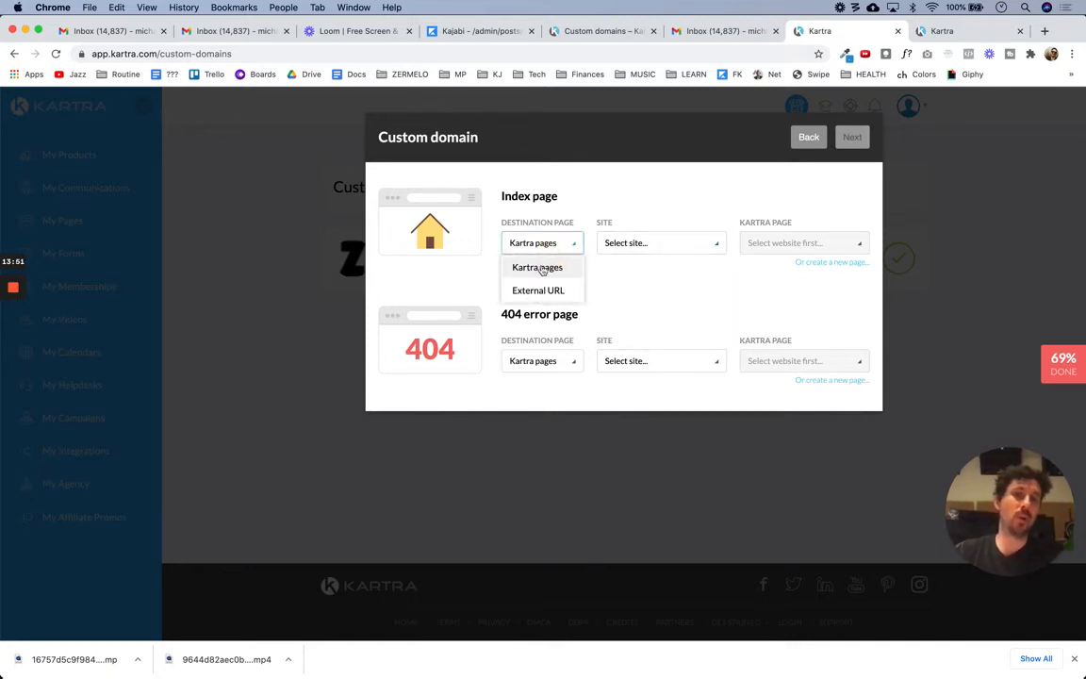
pyautogui.click(652, 280)
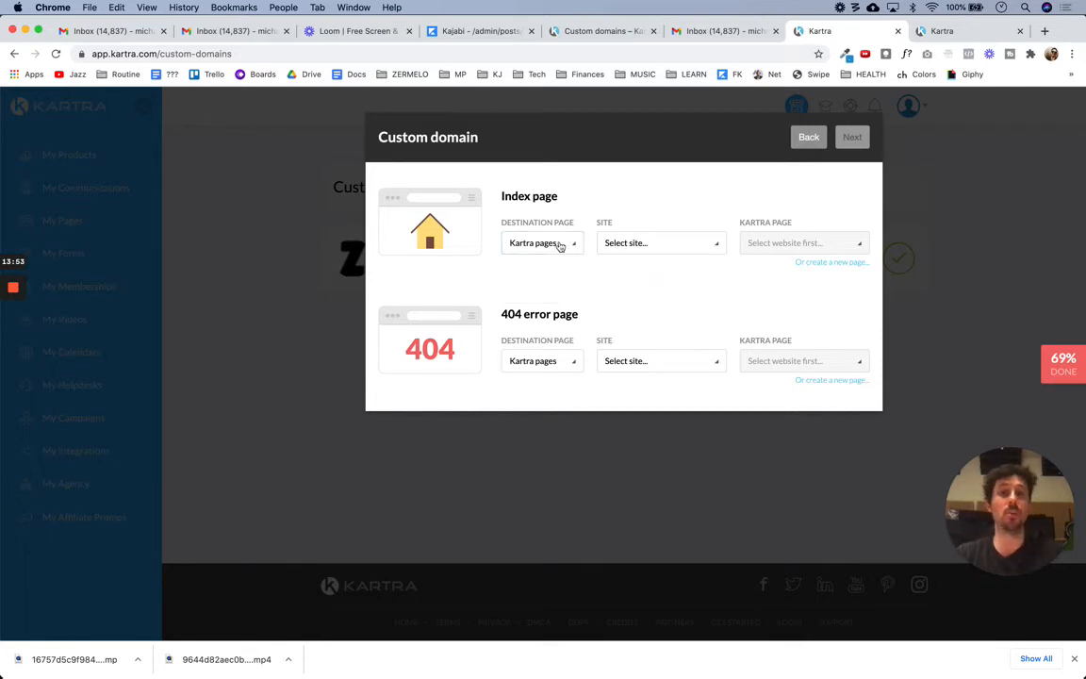
pyautogui.click(643, 242)
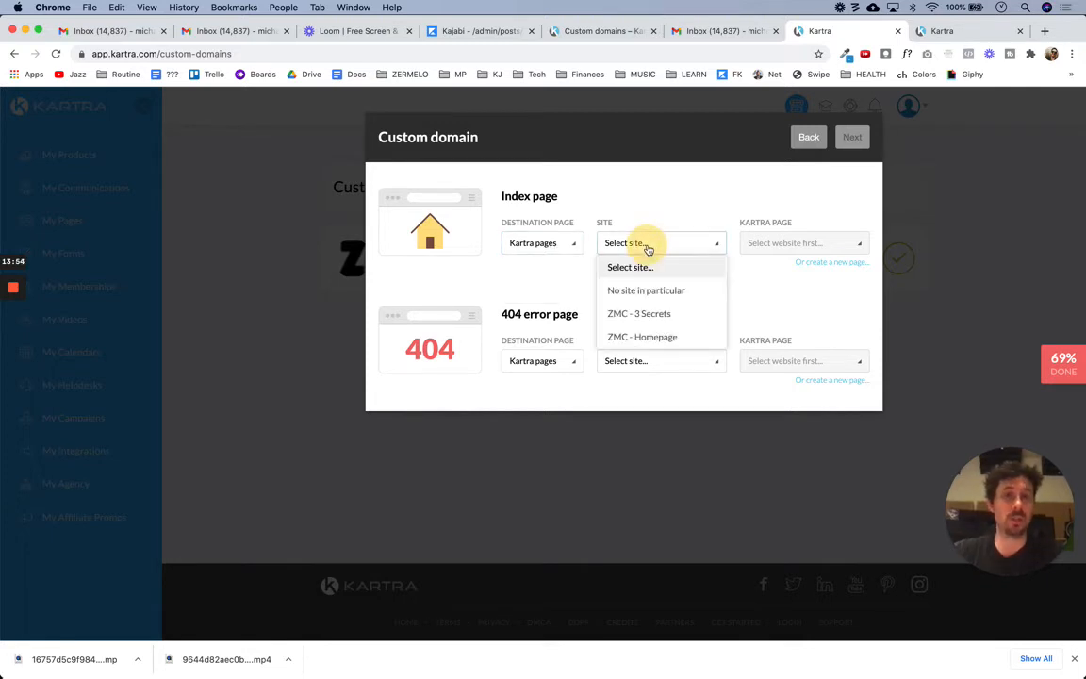
pyautogui.click(652, 317)
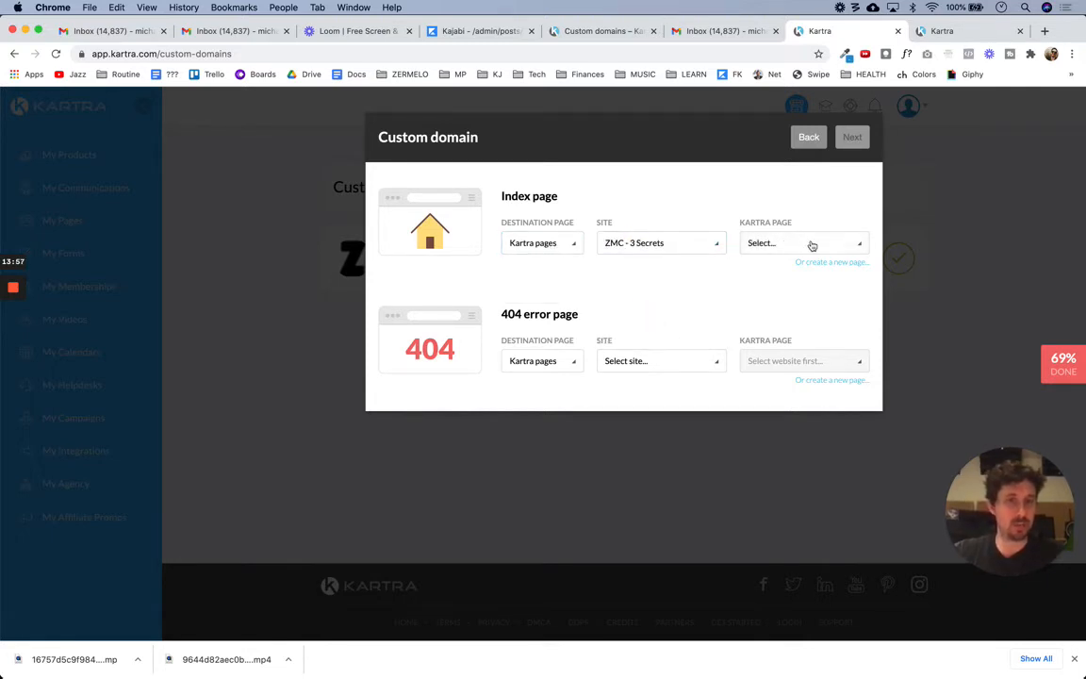
pyautogui.click(812, 244)
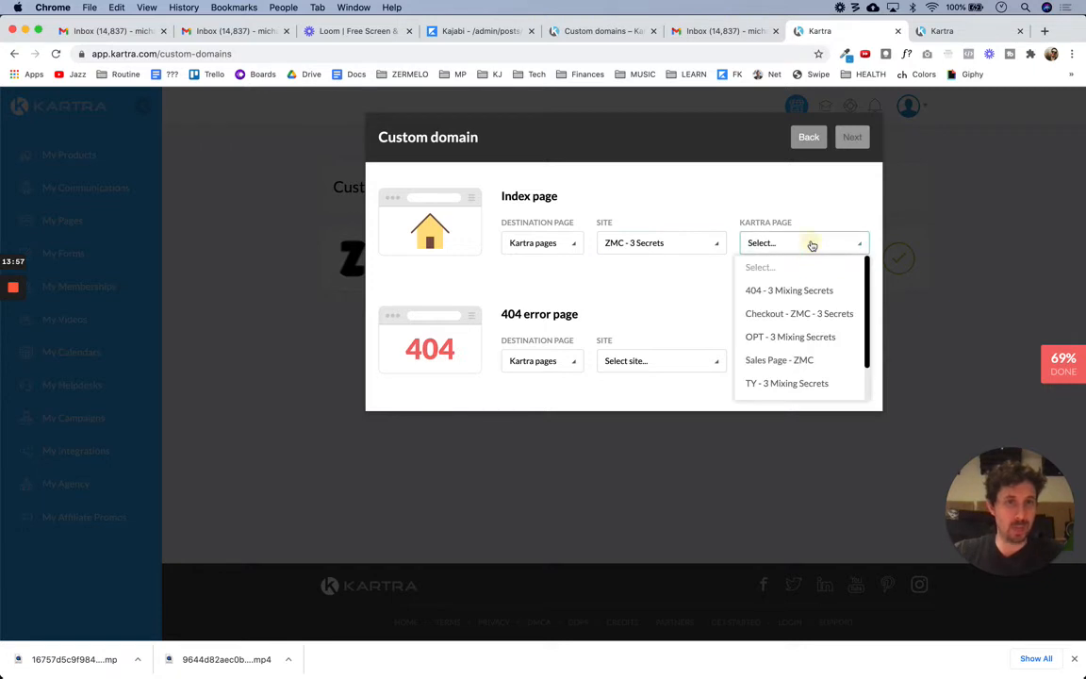
pyautogui.click(785, 339)
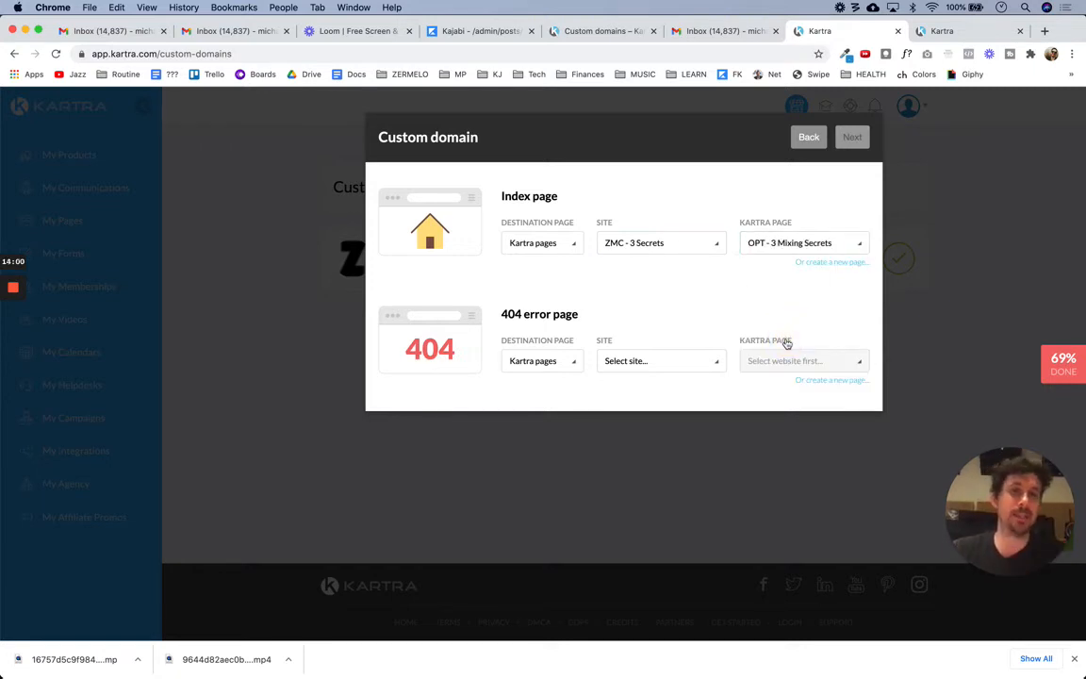
# Set the 404 error page to 404 - 3 Mixing Secrets from the ZMC - 3 Secrets site and submit the domain settings
pyautogui.moveTo(580, 315); pyautogui.dragTo(498, 315)
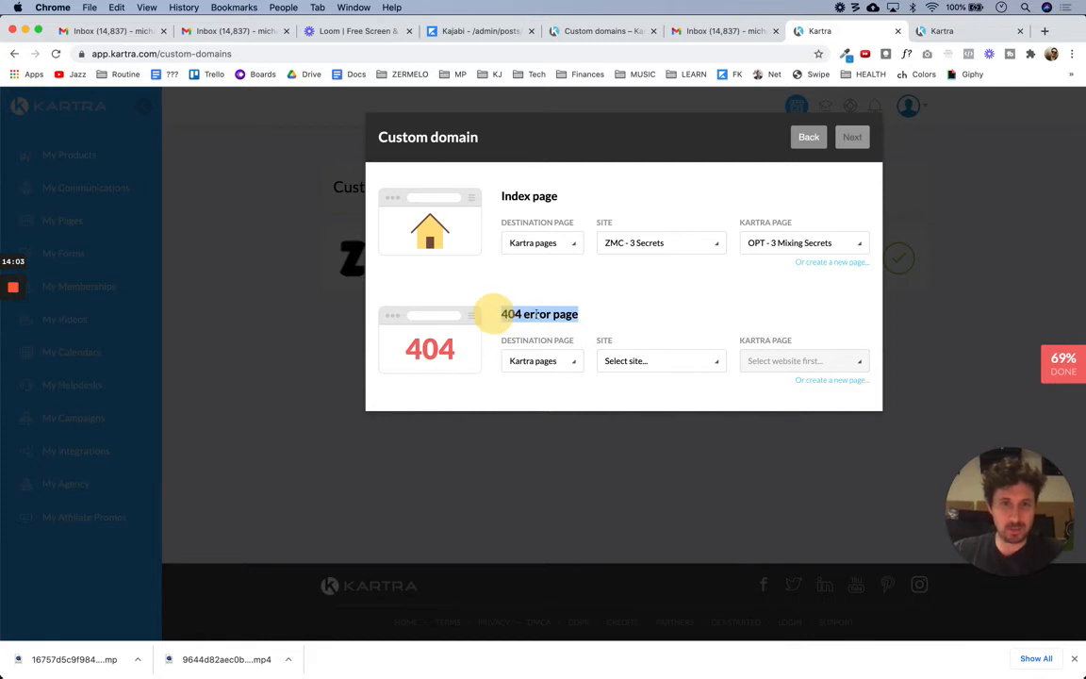
pyautogui.click(596, 315)
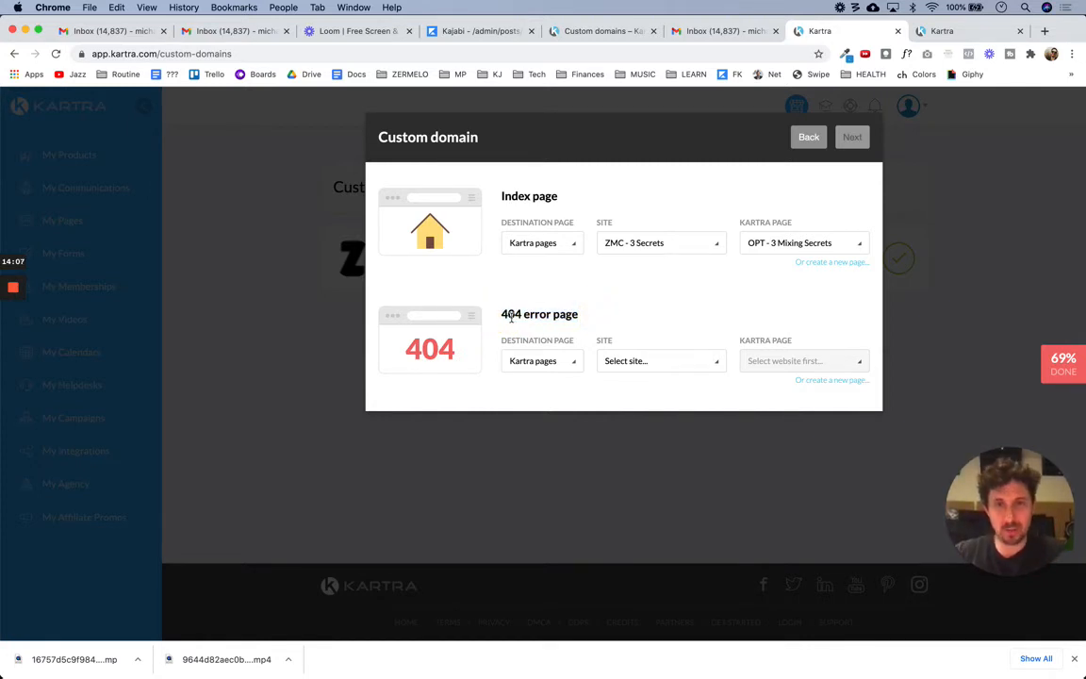
pyautogui.moveTo(500, 315); pyautogui.dragTo(597, 318)
pyautogui.click(597, 318)
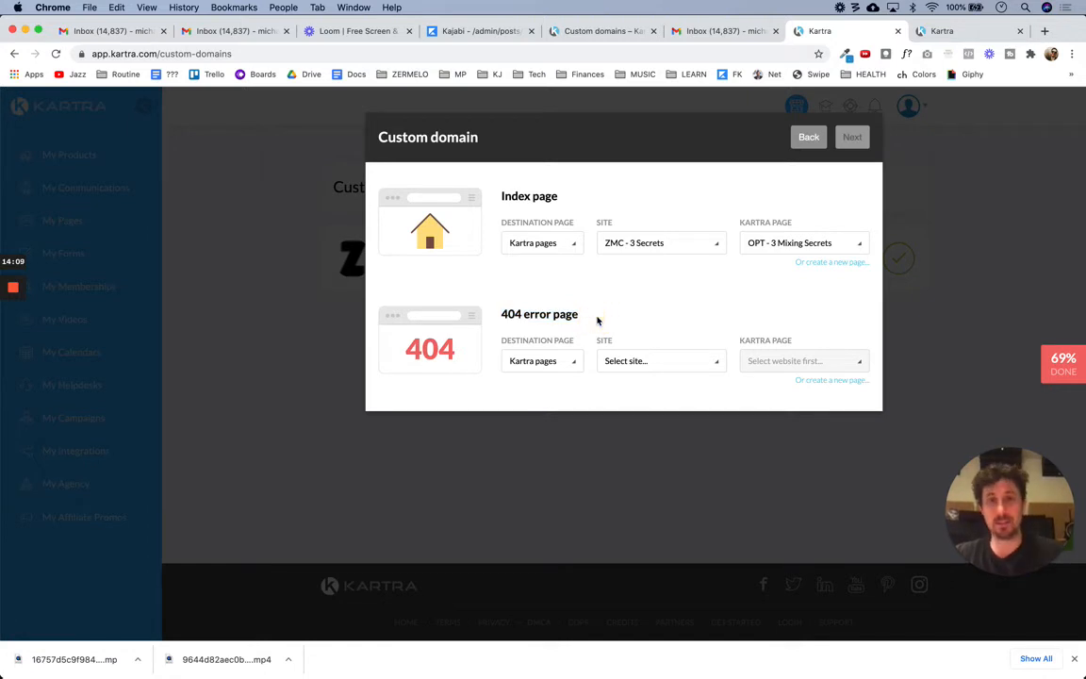
pyautogui.click(662, 362)
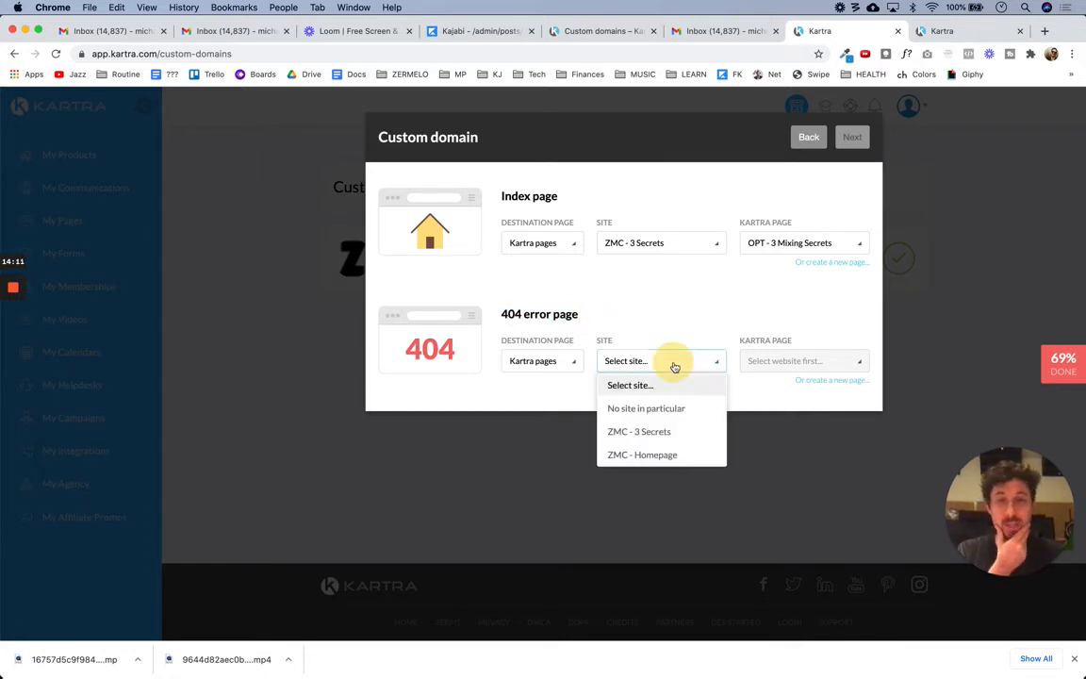
pyautogui.click(642, 432)
pyautogui.click(815, 363)
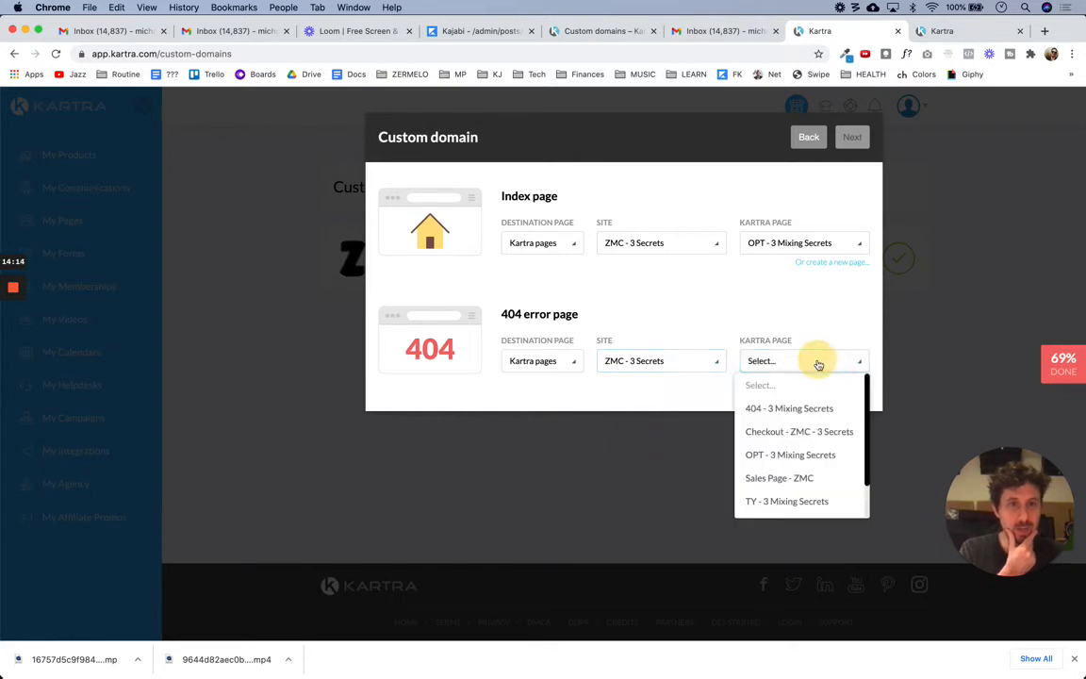
pyautogui.click(783, 409)
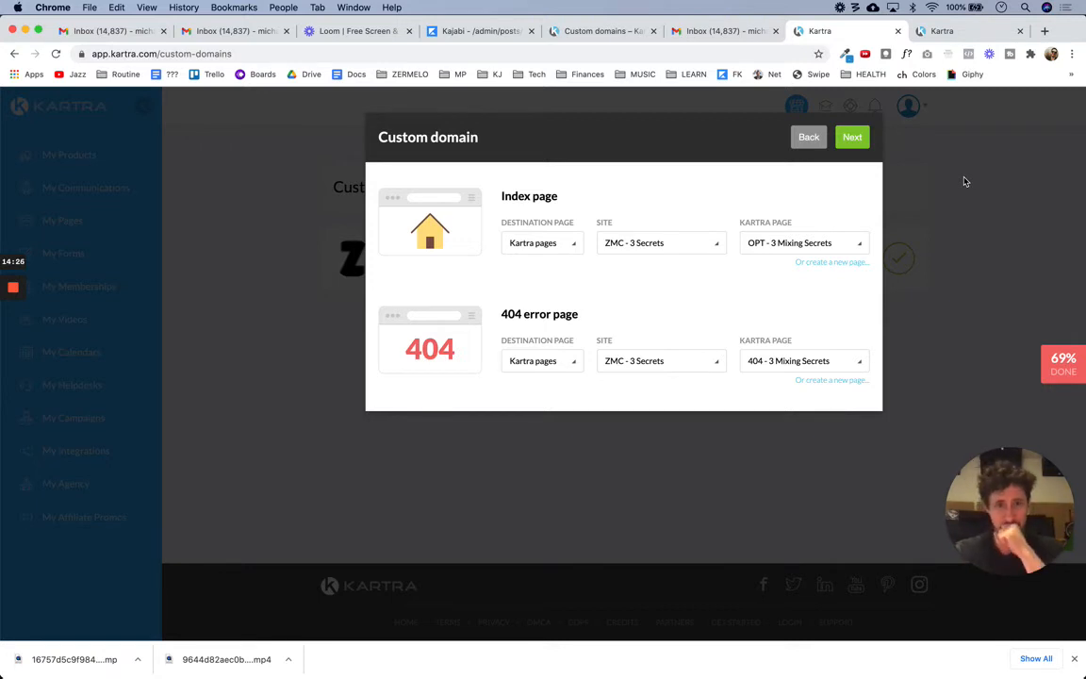
pyautogui.click(619, 317)
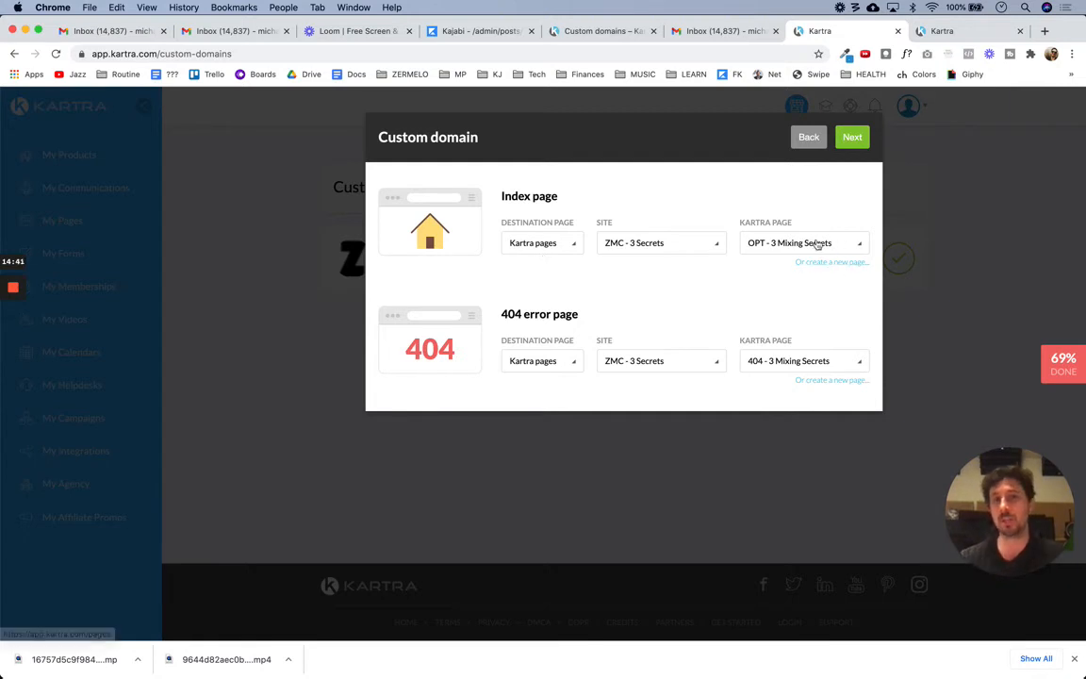
pyautogui.click(854, 138)
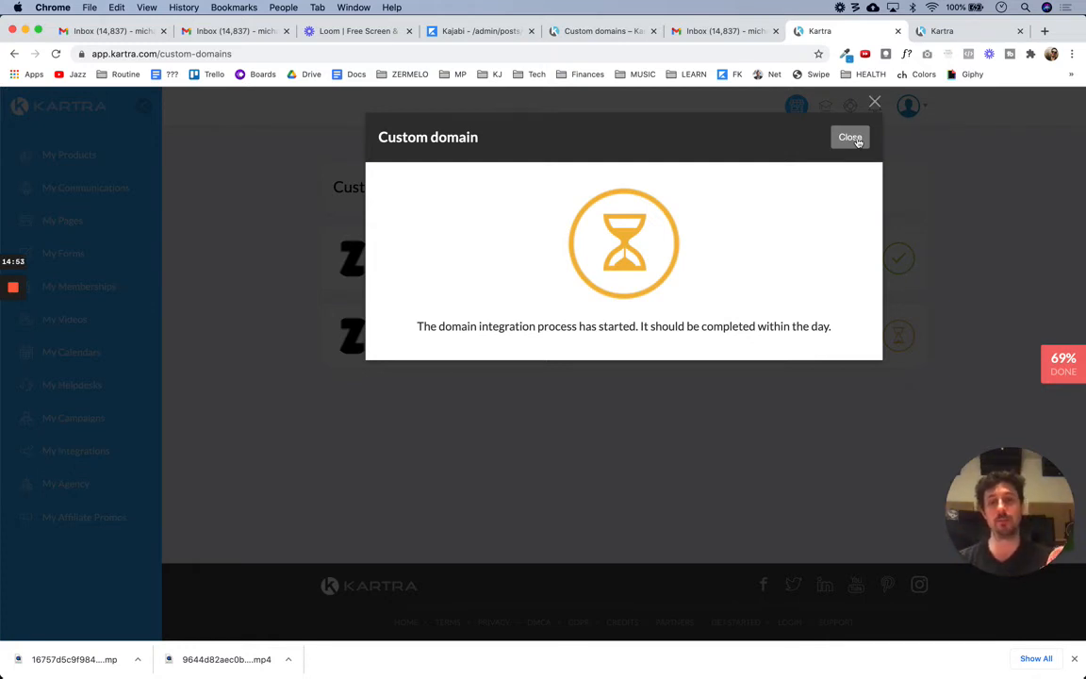
# Open 3mixingsecrets.com in a new incognito window to check the already connected domain
pyautogui.press('super+shift+n')
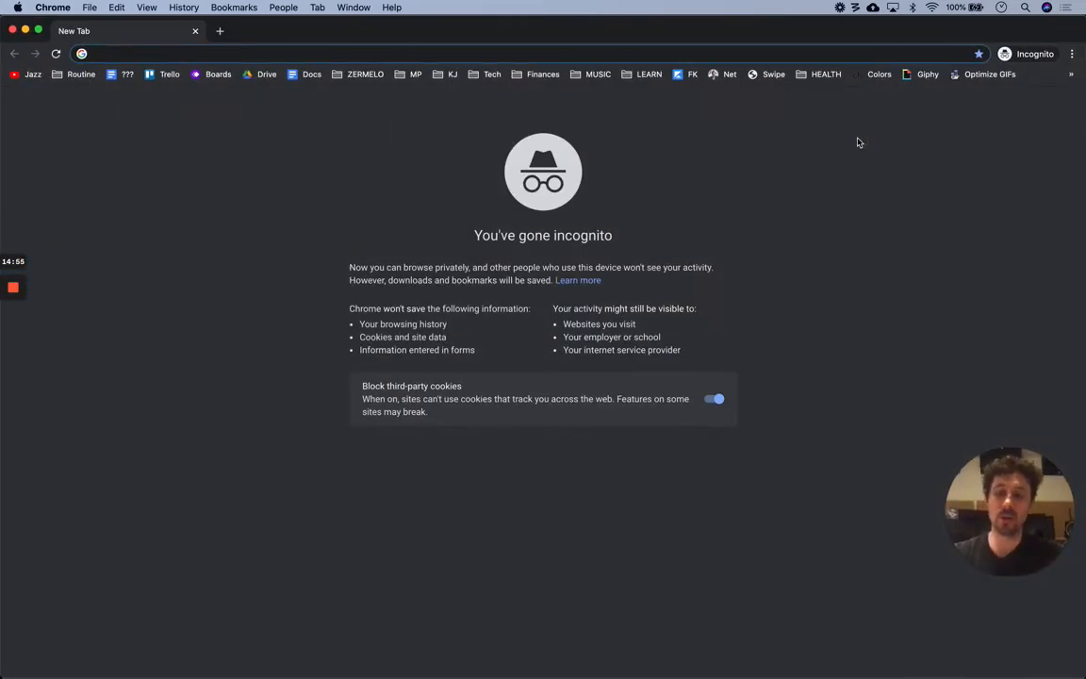
pyautogui.write('3mixingsecr')
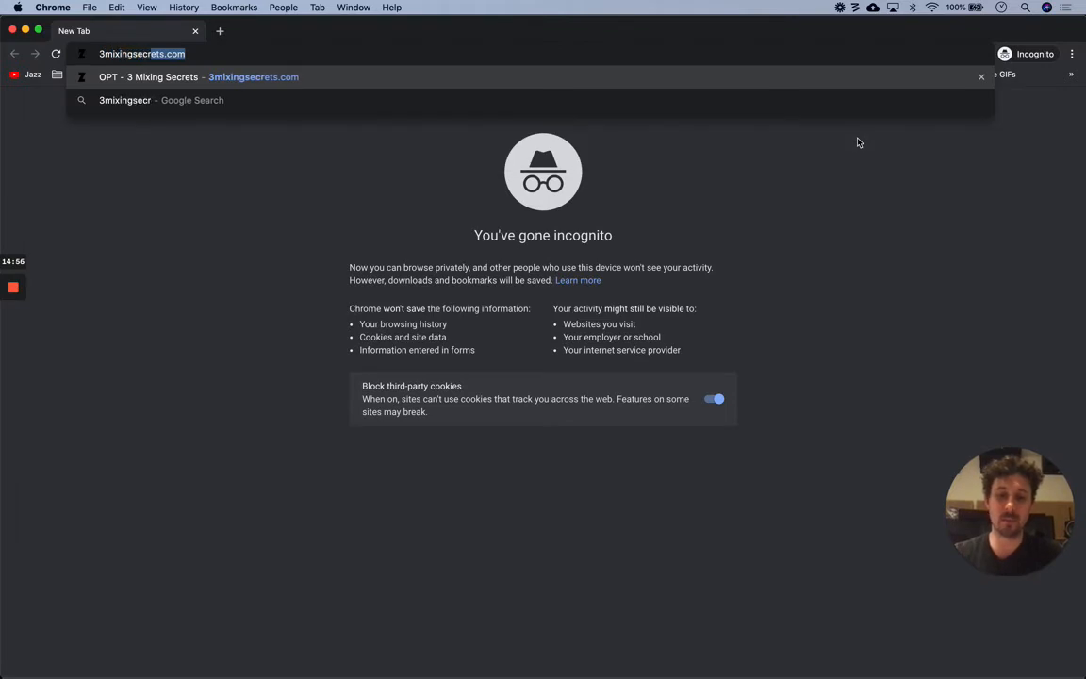
pyautogui.write('ets.com')
pyautogui.press('Return')
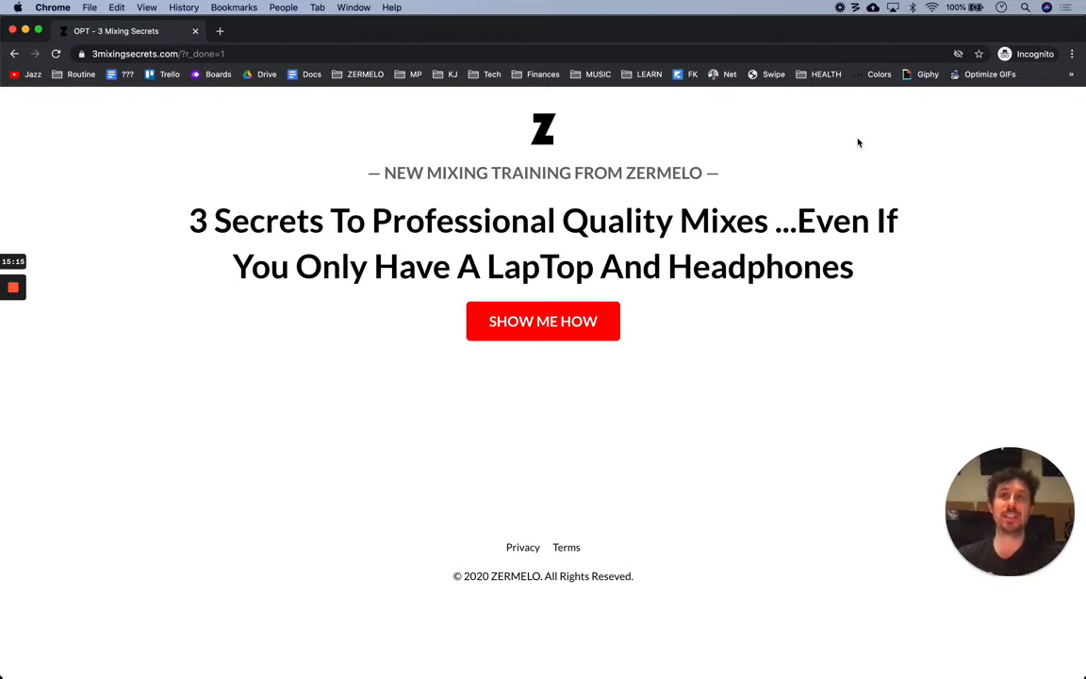
# Examine the logo and headline text on the live 3 Mixing Secrets opt-in page, then close the incognito window
pyautogui.moveTo(209, 221); pyautogui.dragTo(324, 225)
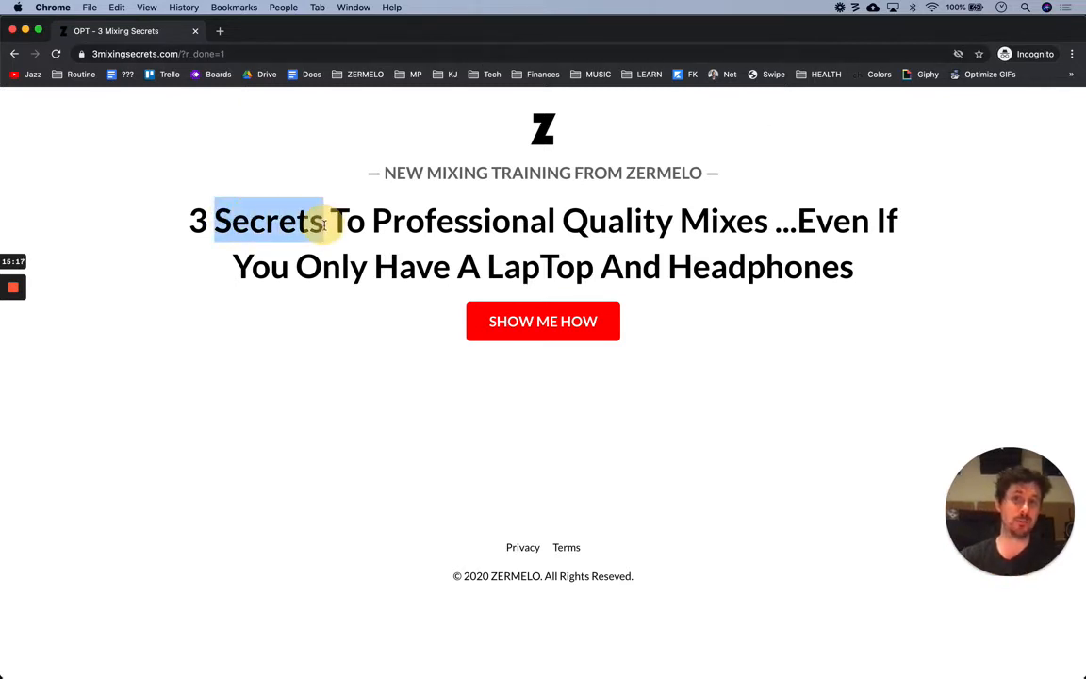
pyautogui.click(325, 225)
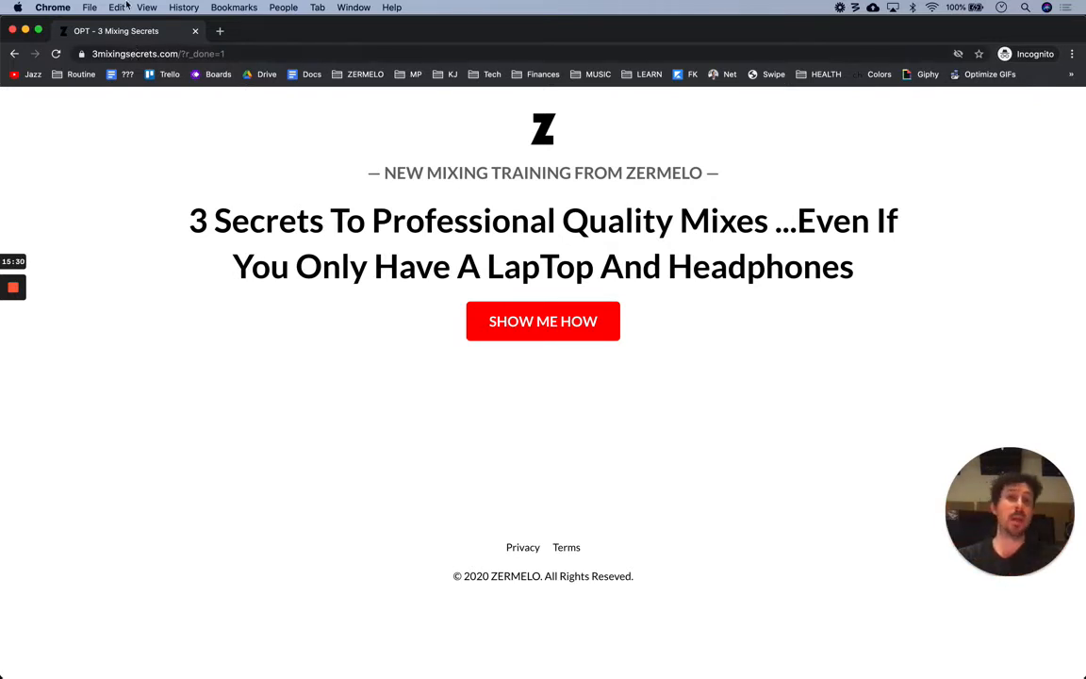
pyautogui.moveTo(492, 111); pyautogui.dragTo(649, 217)
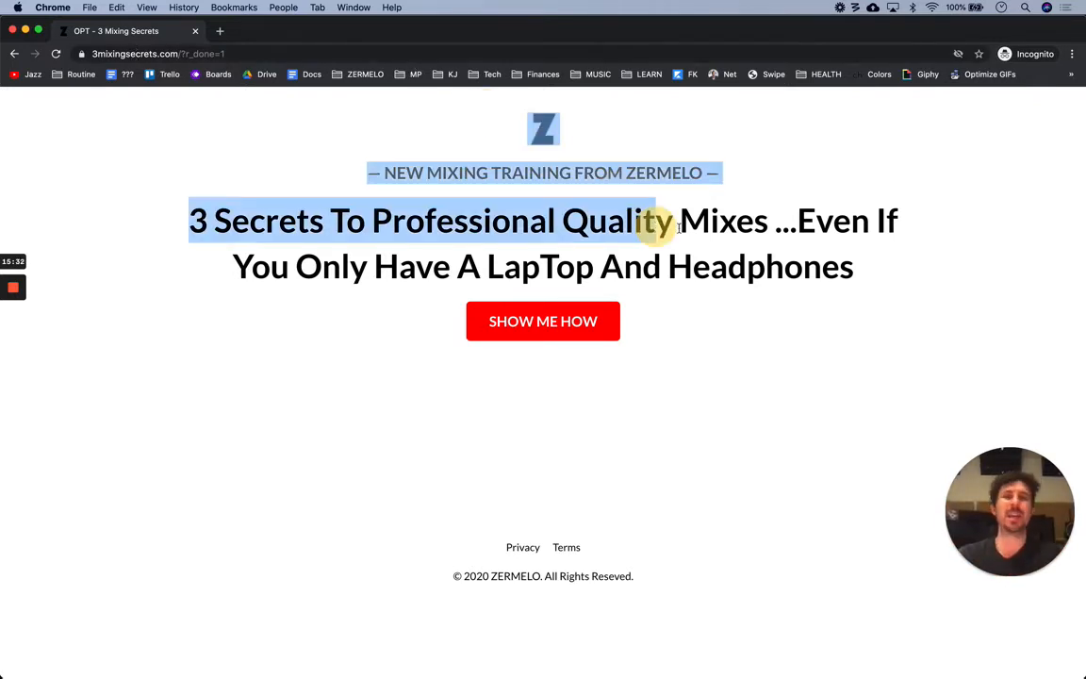
pyautogui.click(868, 277)
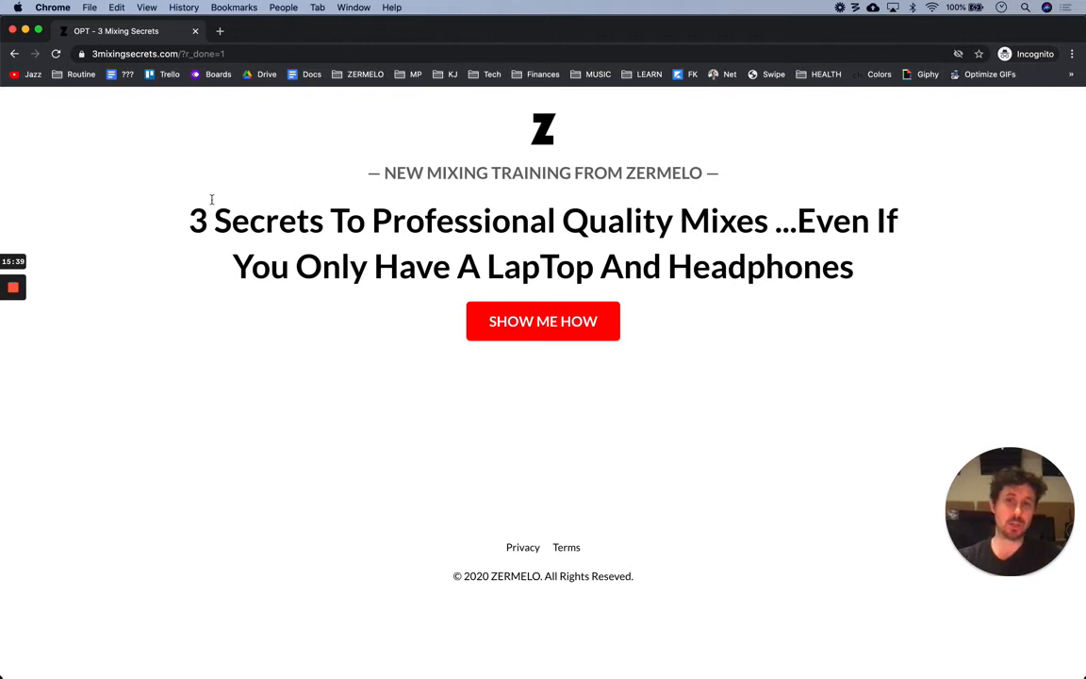
pyautogui.doubleClick(255, 222)
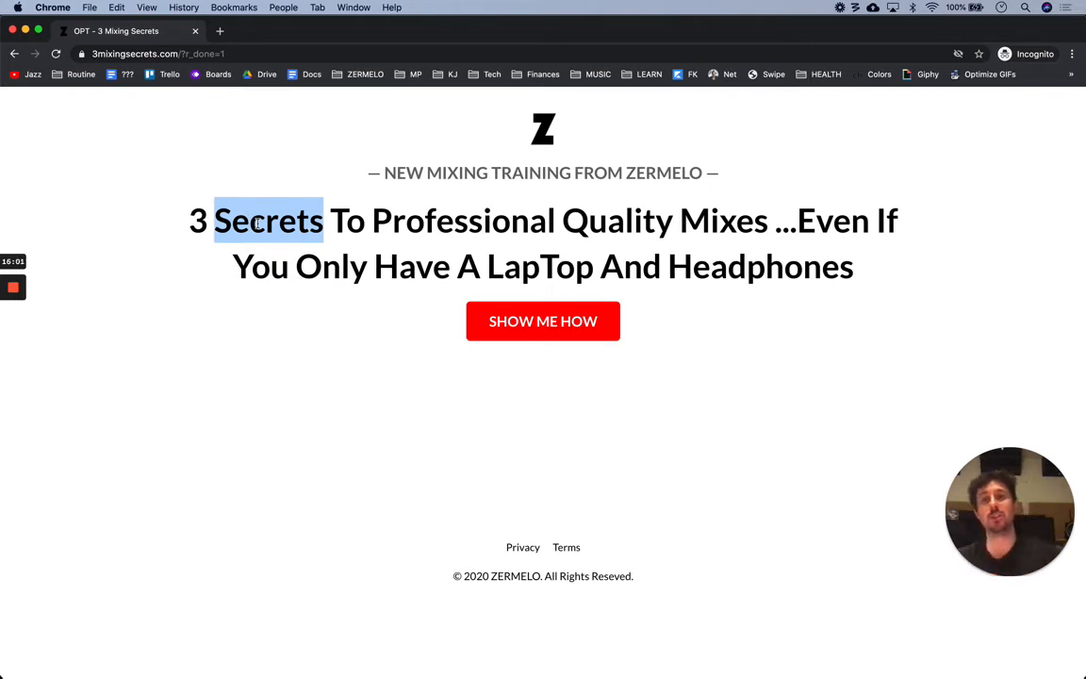
pyautogui.click(378, 123)
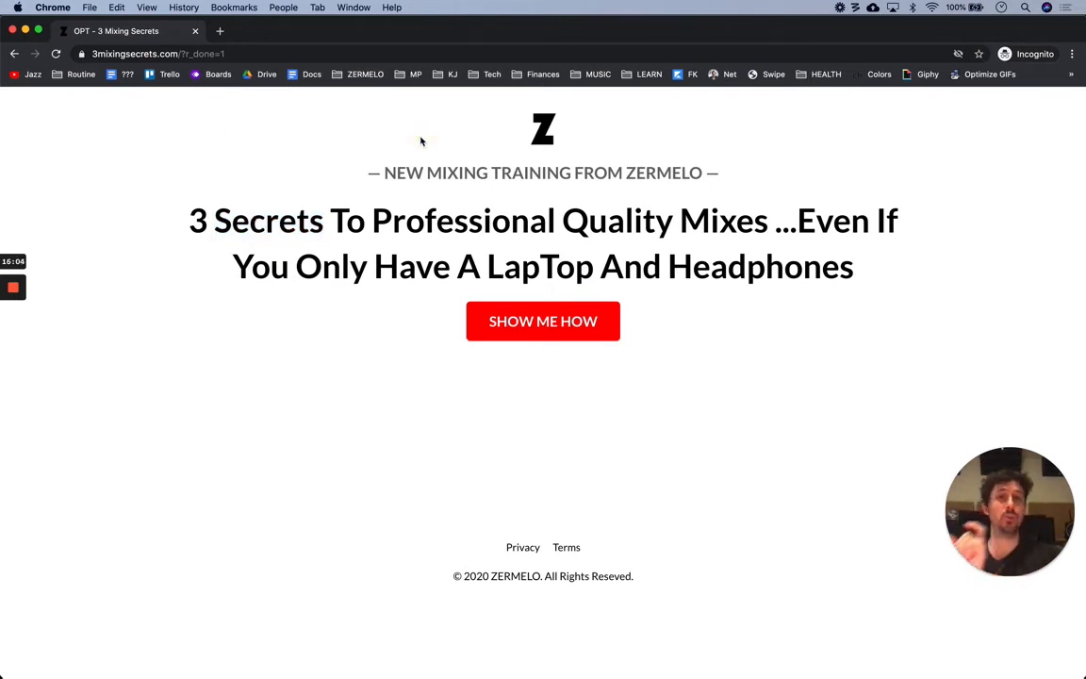
pyautogui.moveTo(353, 133); pyautogui.dragTo(873, 280)
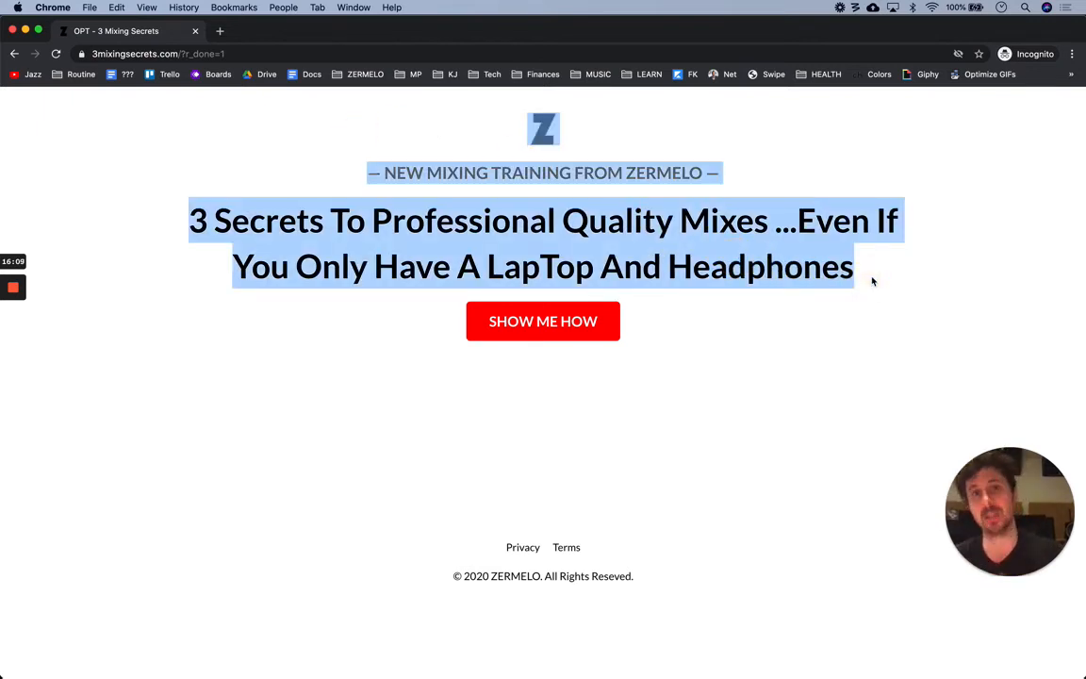
pyautogui.doubleClick(257, 221)
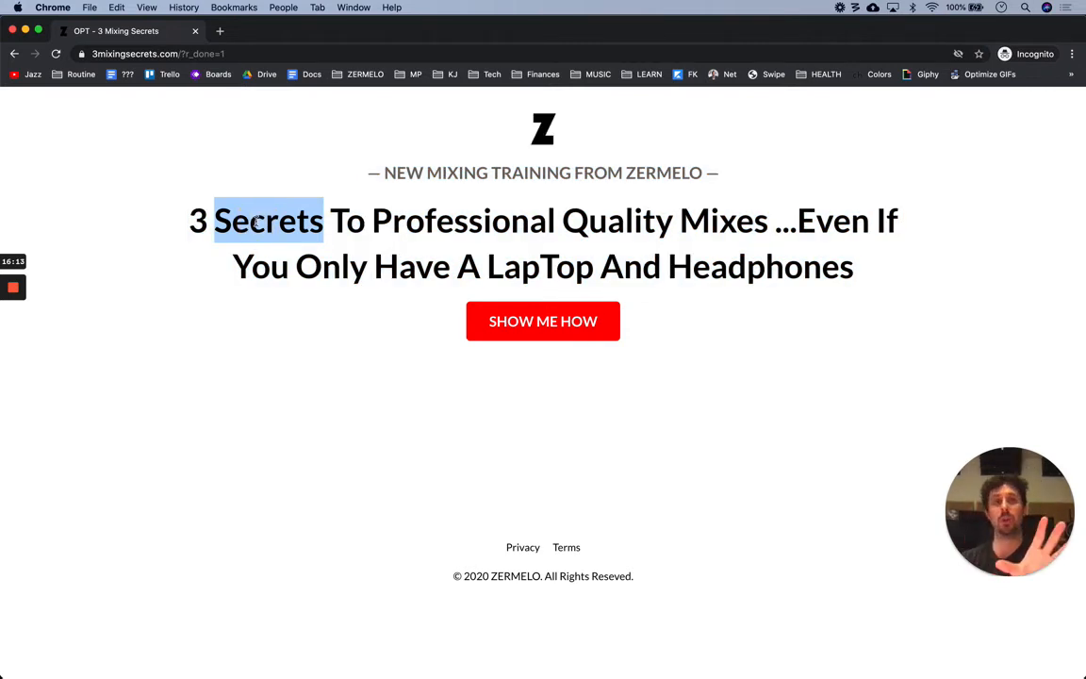
pyautogui.click(256, 222)
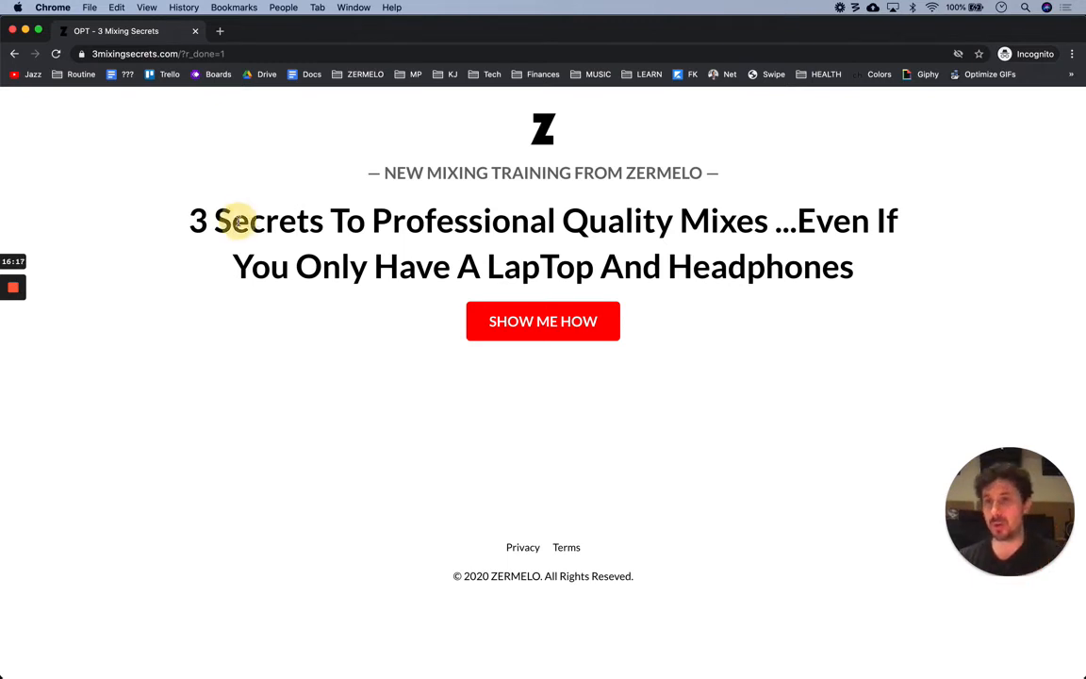
pyautogui.doubleClick(228, 209)
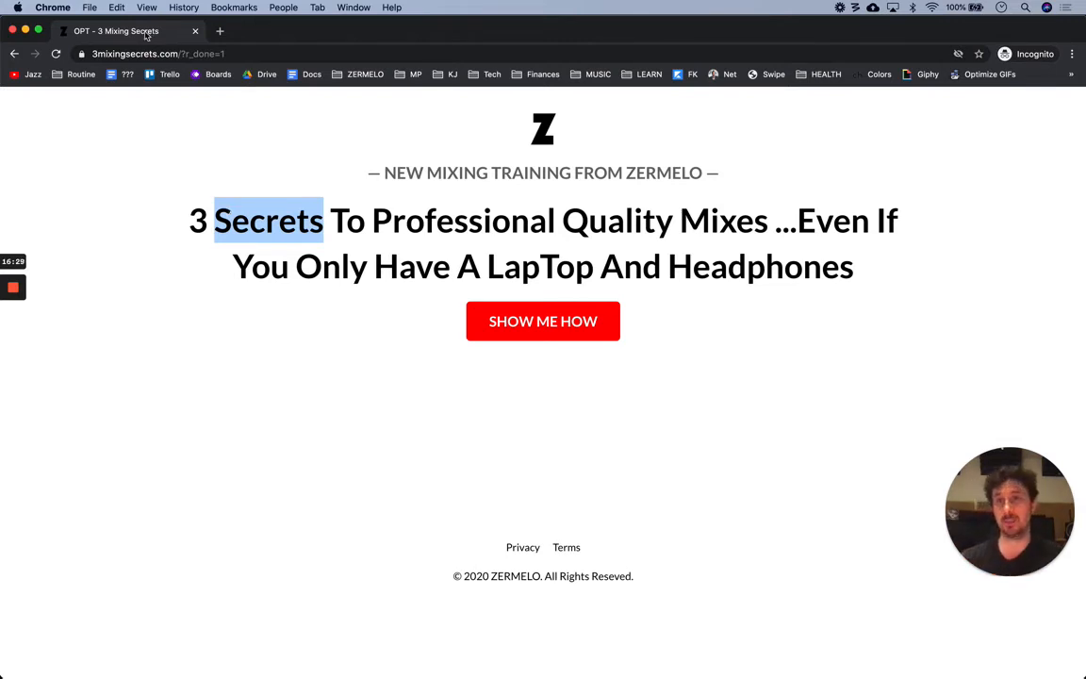
pyautogui.click(195, 33)
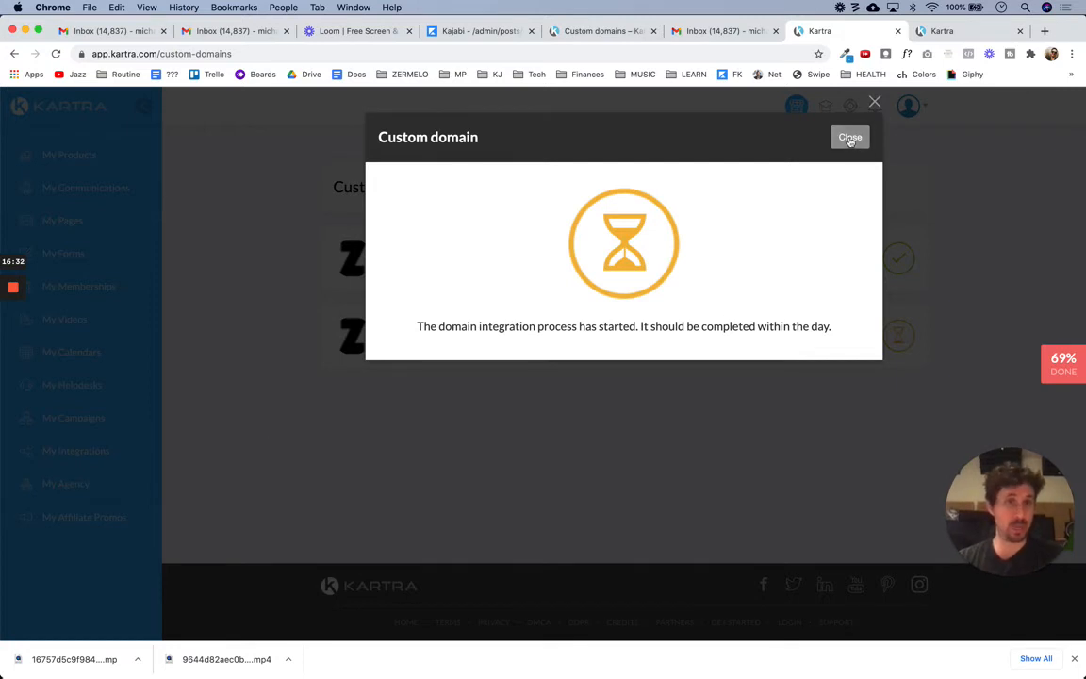
# Close the custom domain dialog, open the list of pages, discard the duplicate Kartra tab and reload the remaining page list
pyautogui.click(850, 138)
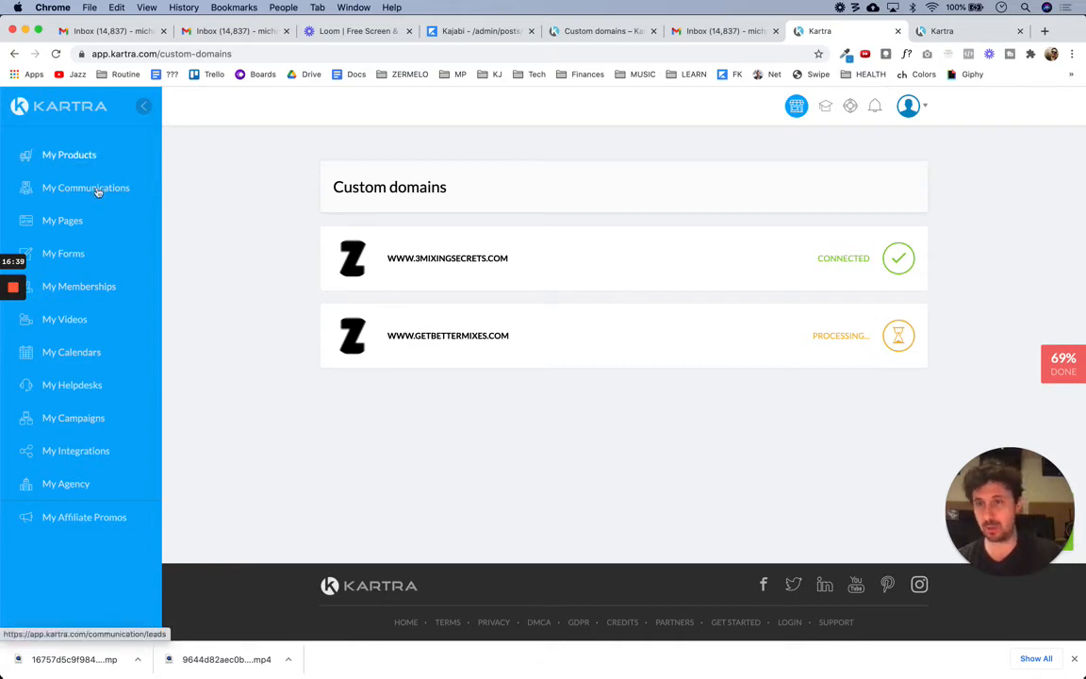
pyautogui.click(62, 224)
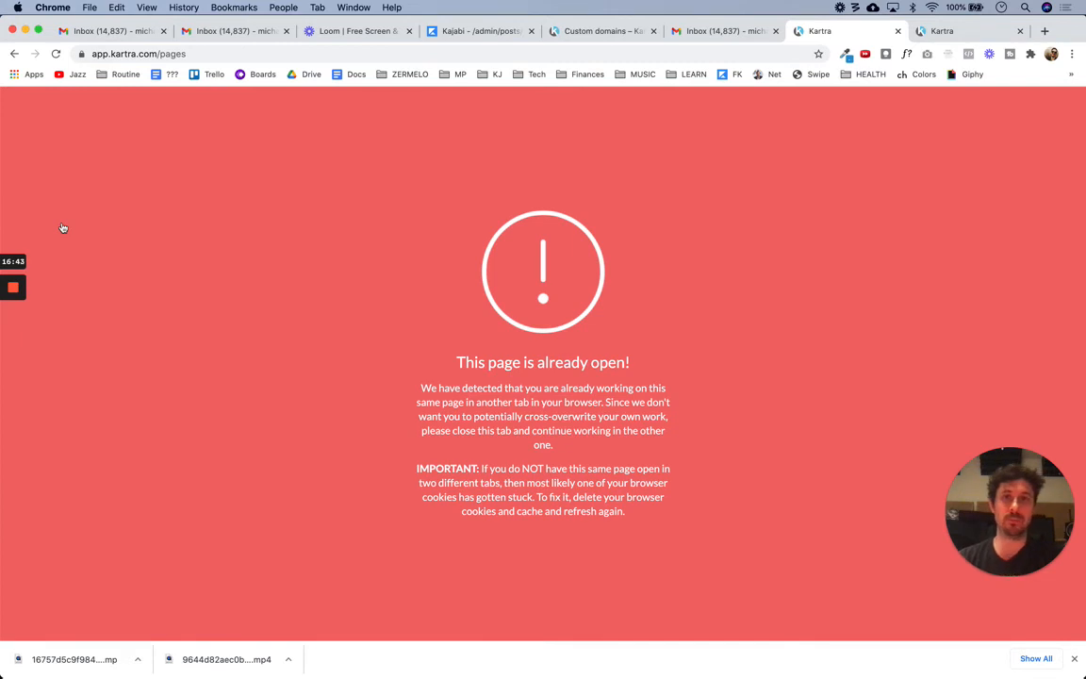
pyautogui.press('super+w')
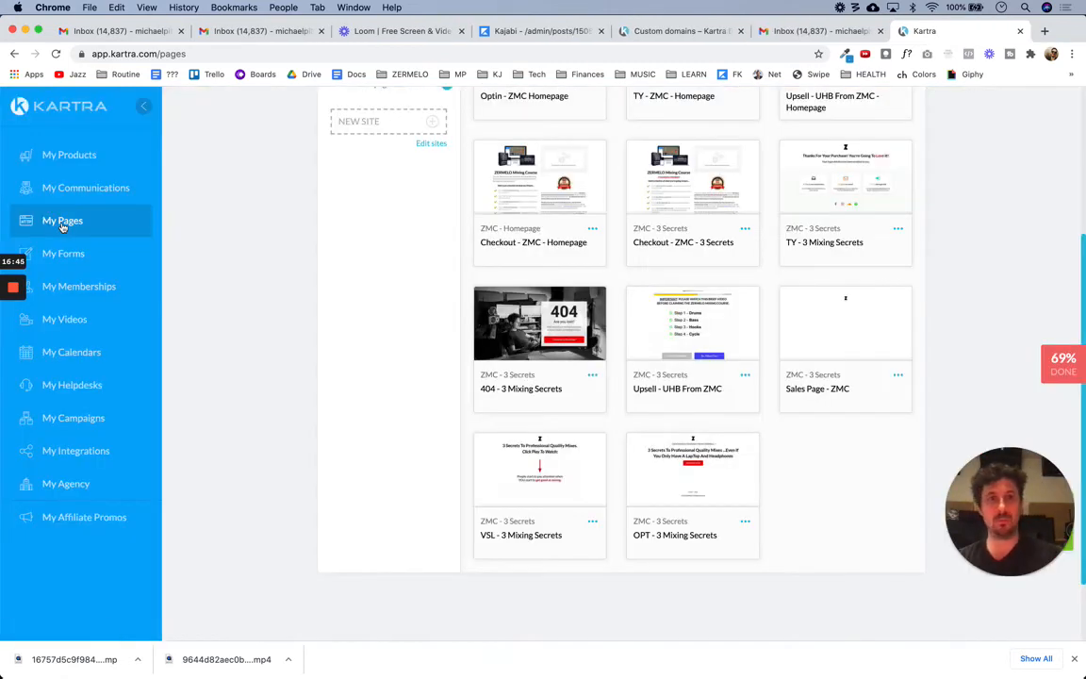
pyautogui.click(277, 285)
pyautogui.press('super+r')
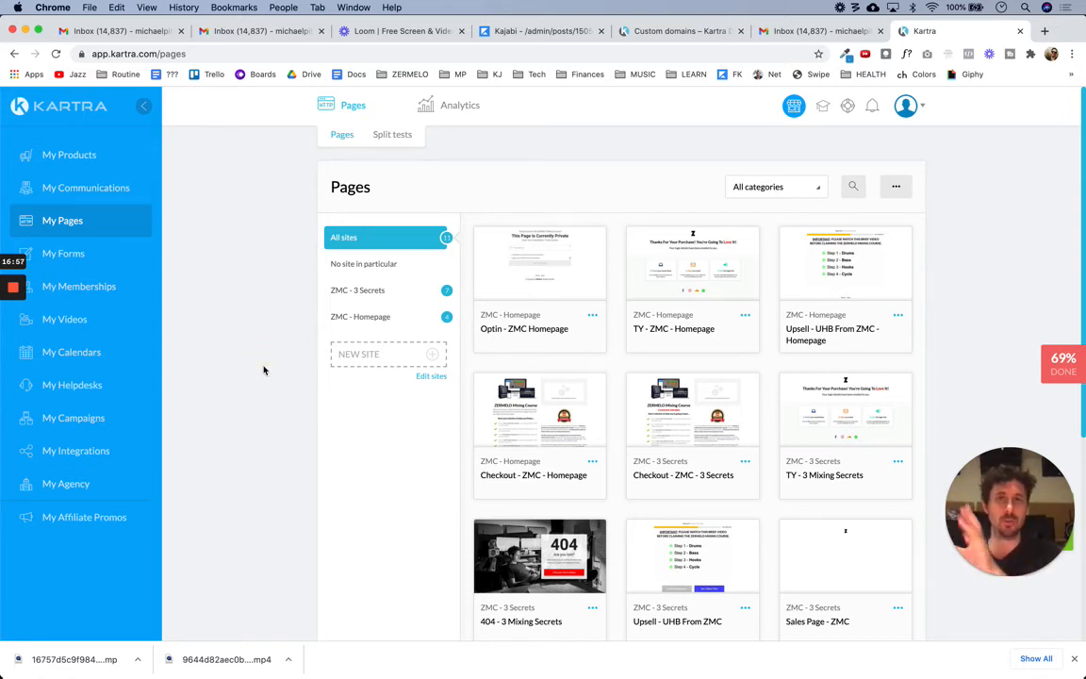
pyautogui.scroll(-2, 264, 425)
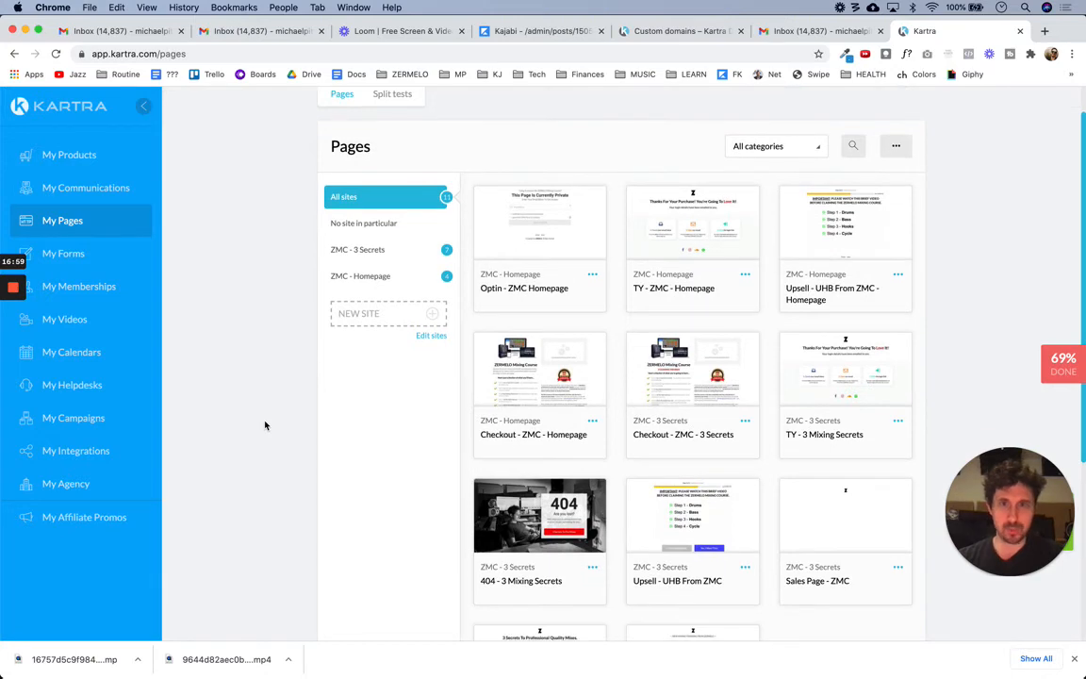
# View the publishing choices and the page options for the VSL - 3 Mixing Secrets page, and dismiss them
pyautogui.scroll(-10, 264, 426)
pyautogui.scroll(3, 264, 426)
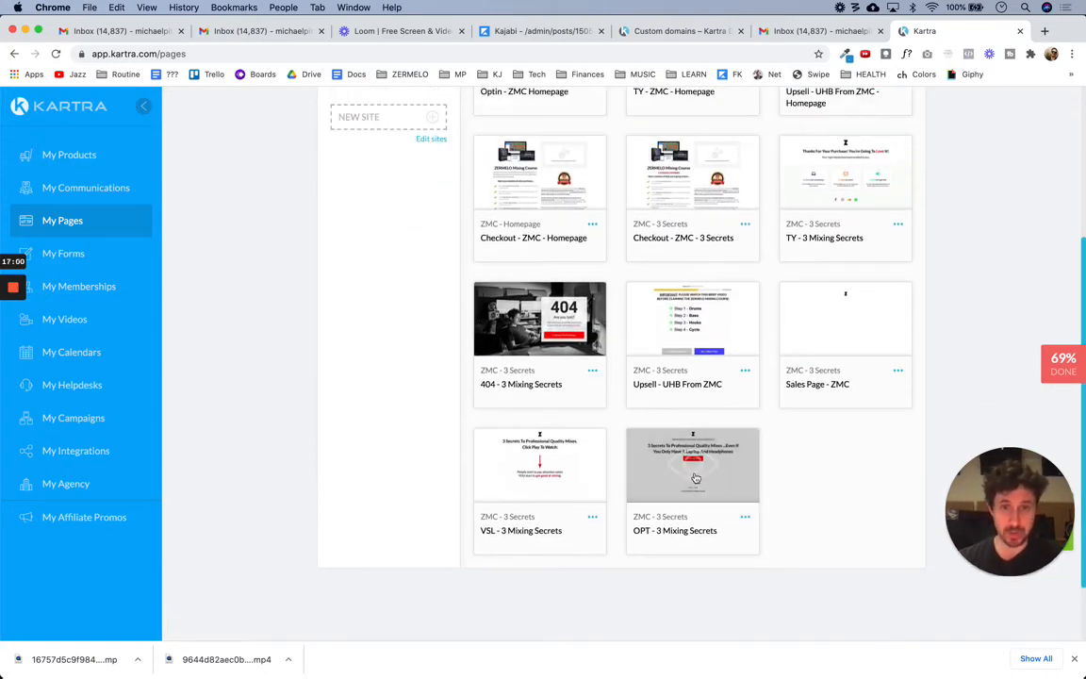
pyautogui.click(594, 518)
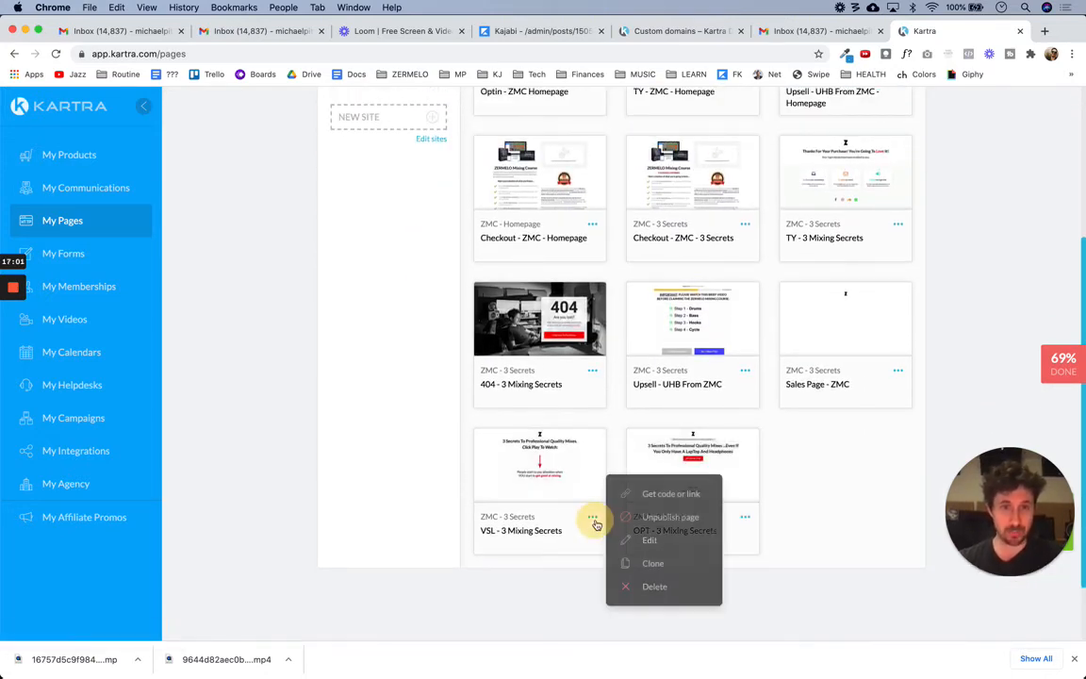
pyautogui.click(674, 494)
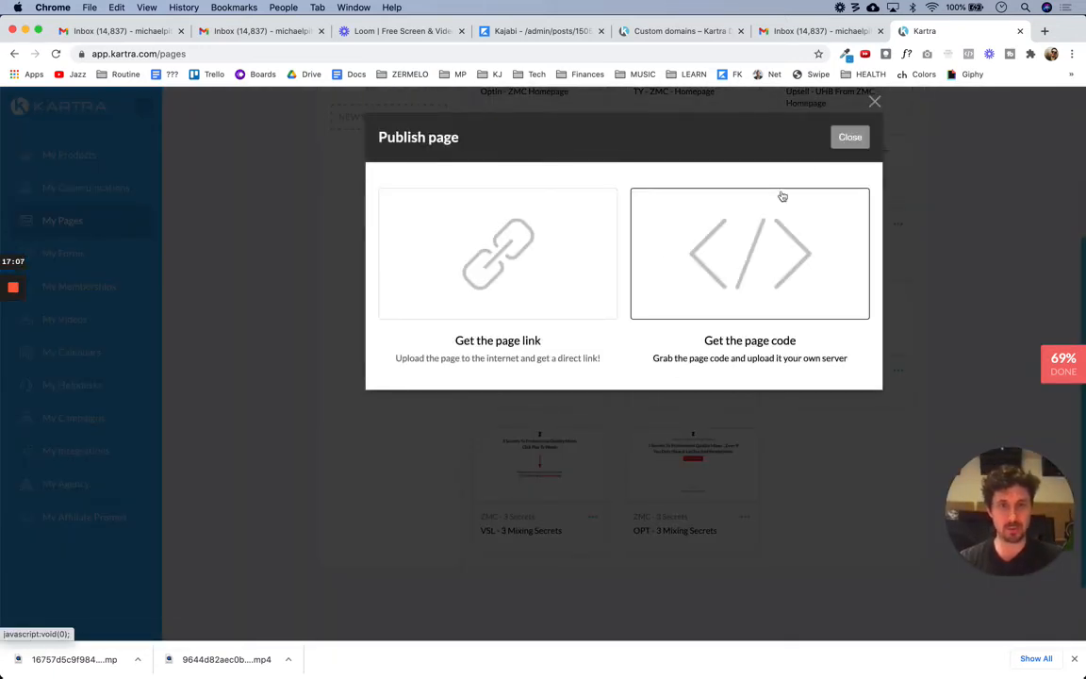
pyautogui.click(851, 146)
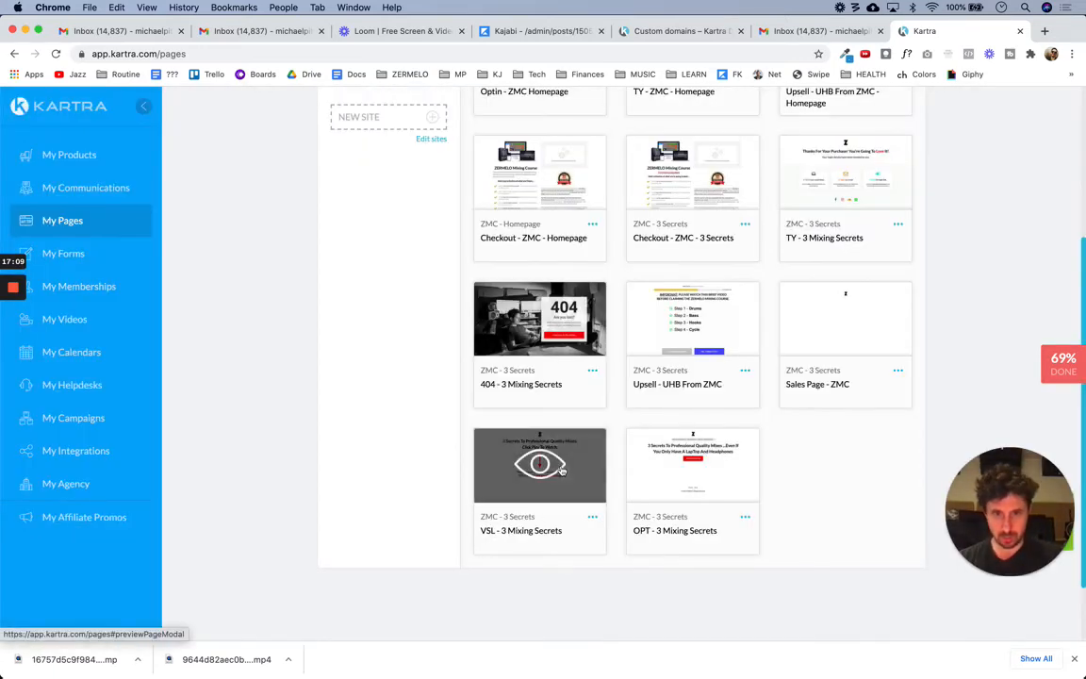
pyautogui.click(593, 518)
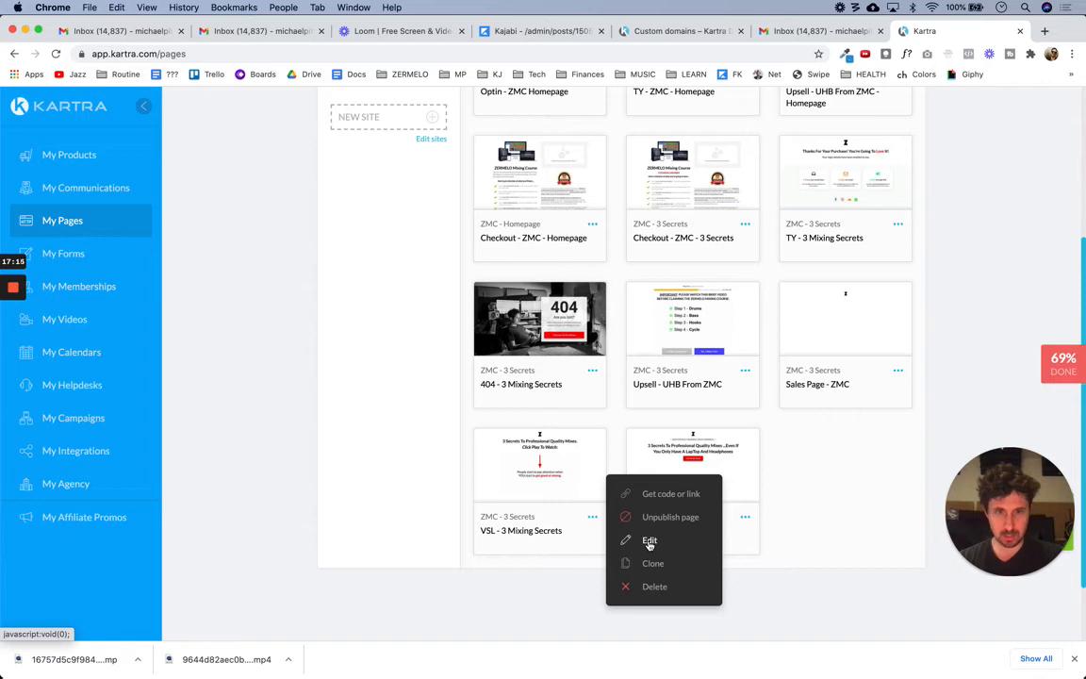
pyautogui.click(798, 518)
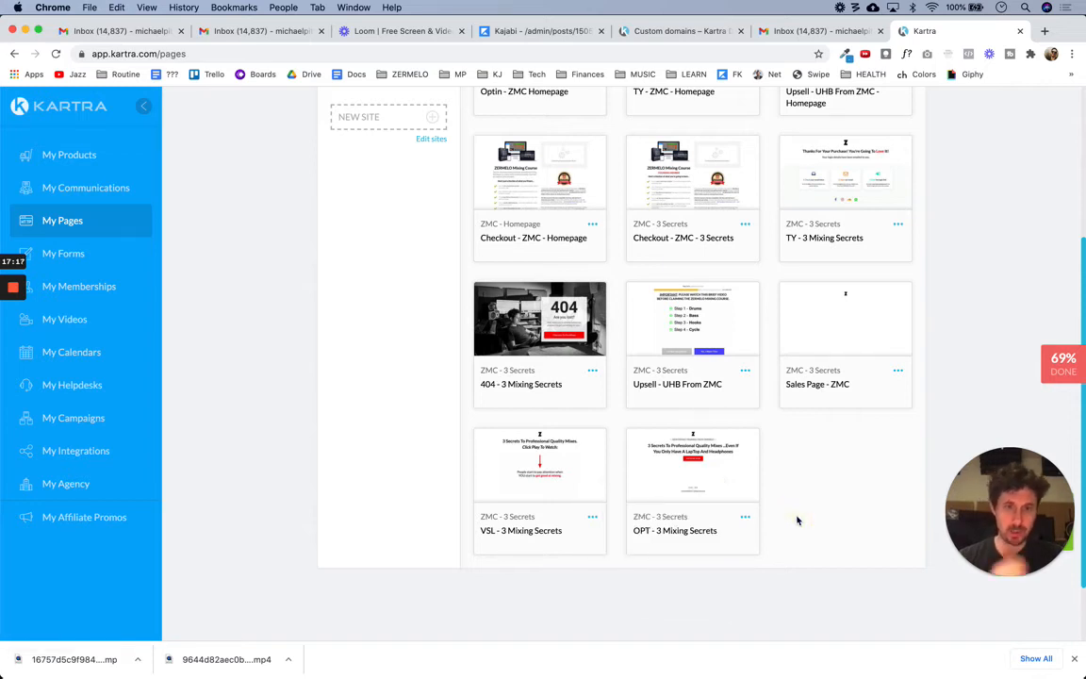
# Check the edit settings of the 404 - 3 Mixing Secrets page and close them without changes
pyautogui.scroll(1, 805, 511)
pyautogui.click(593, 404)
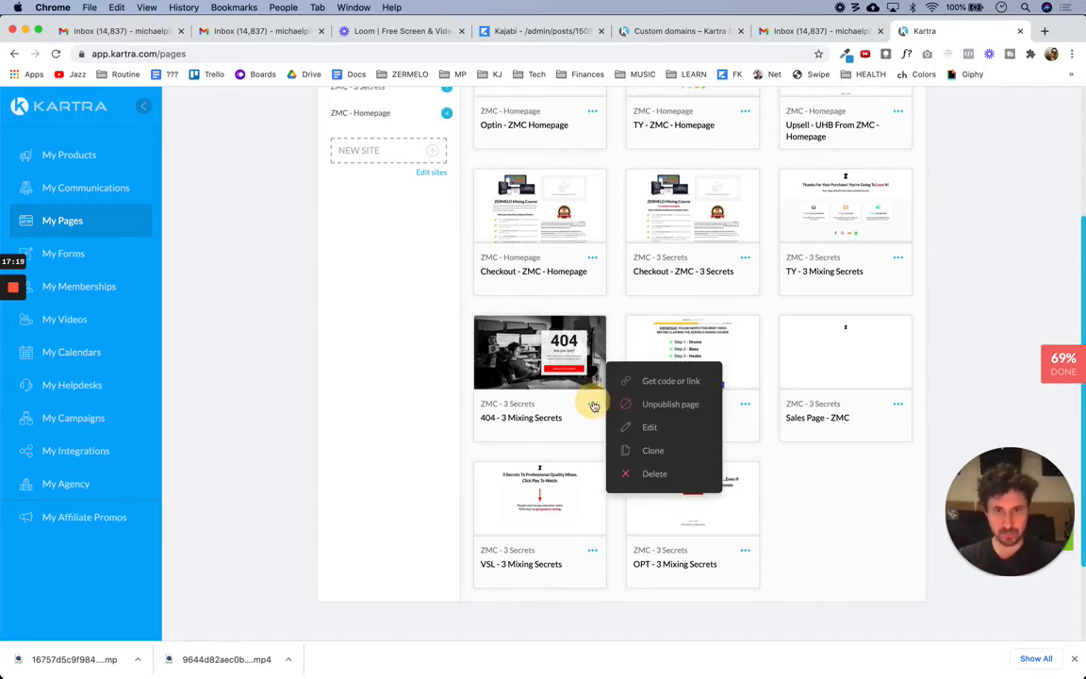
pyautogui.click(649, 427)
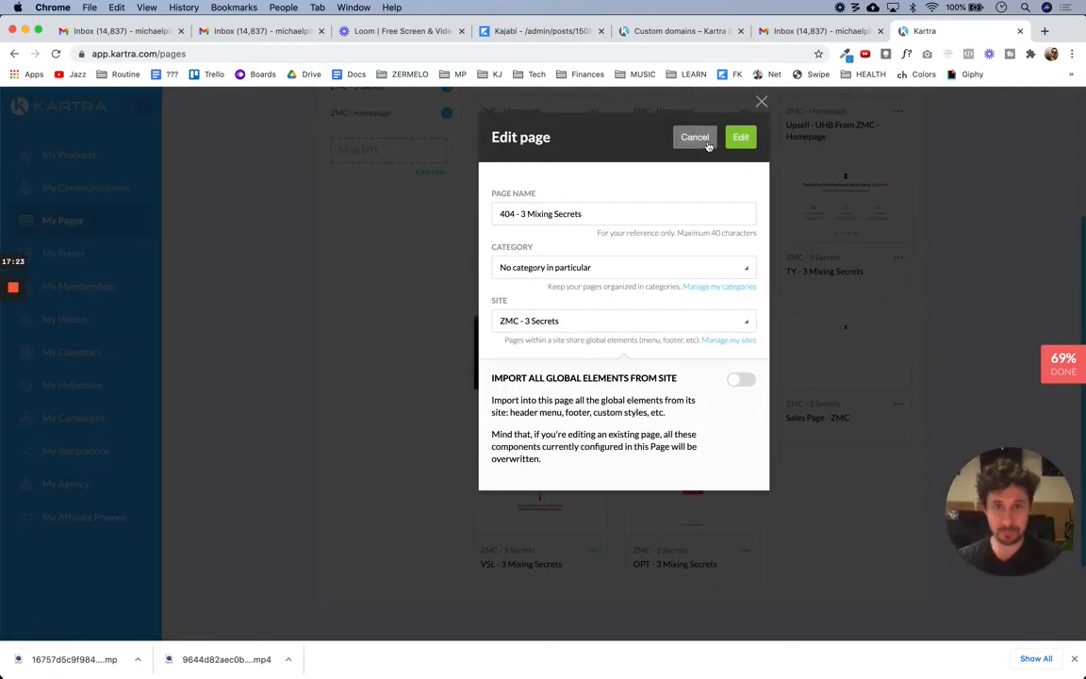
pyautogui.click(762, 100)
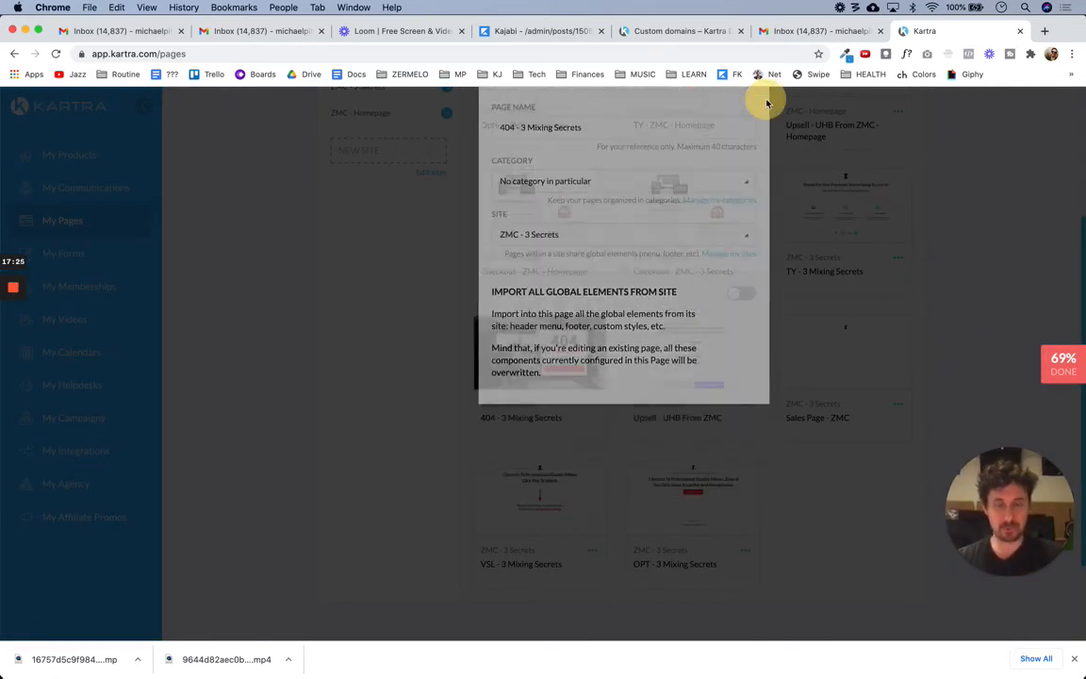
# Unpublish the 404 - 3 Mixing Secrets page and republish it
pyautogui.click(593, 405)
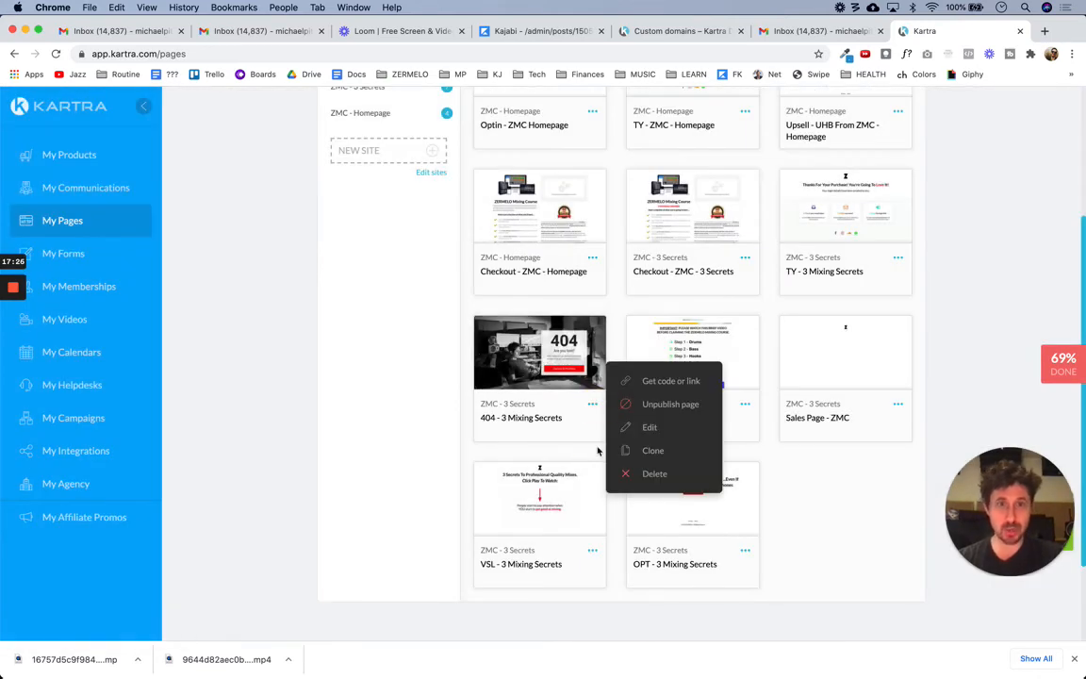
pyautogui.click(681, 405)
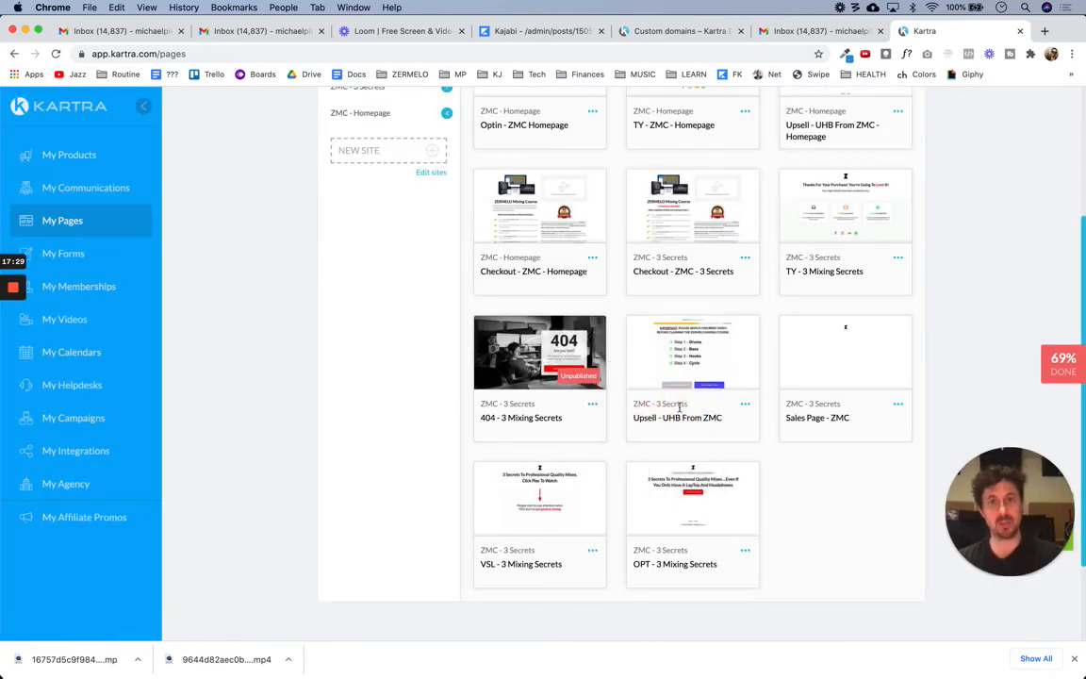
pyautogui.click(592, 404)
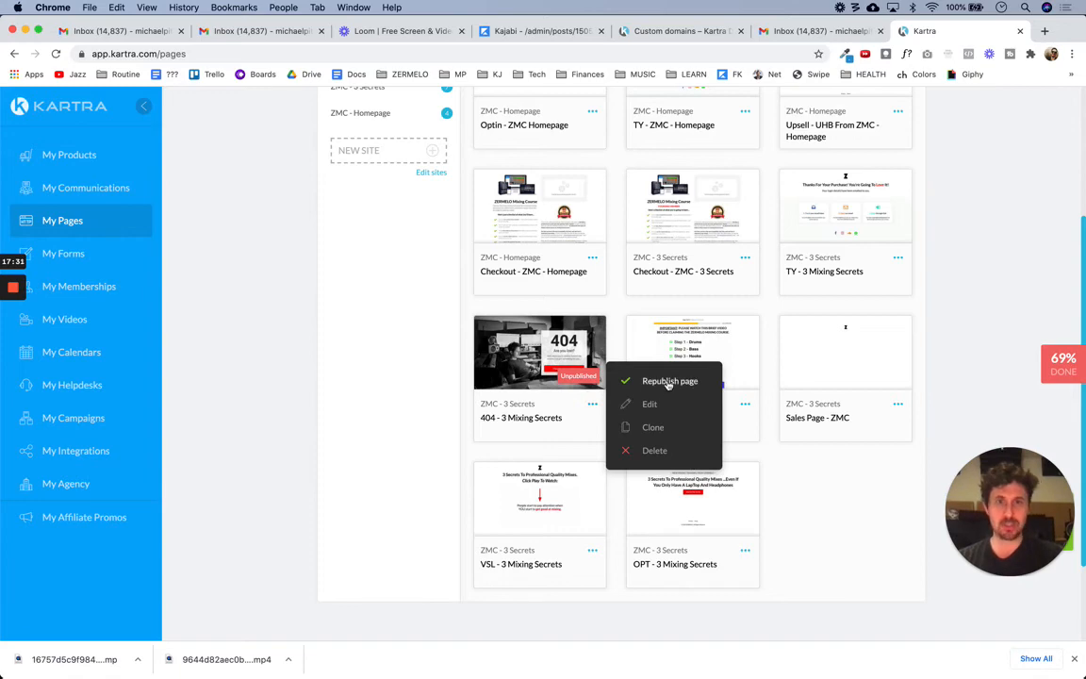
pyautogui.click(668, 382)
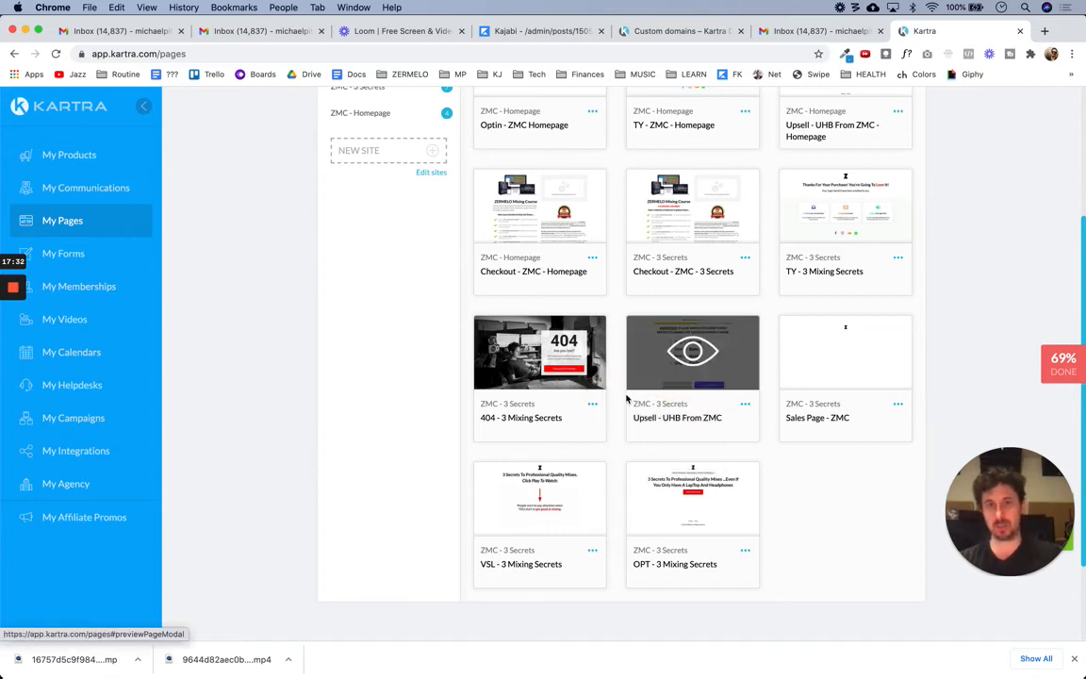
# View the direct page link of the 404 - 3 Mixing Secrets page, and close the publishing dialog
pyautogui.click(592, 404)
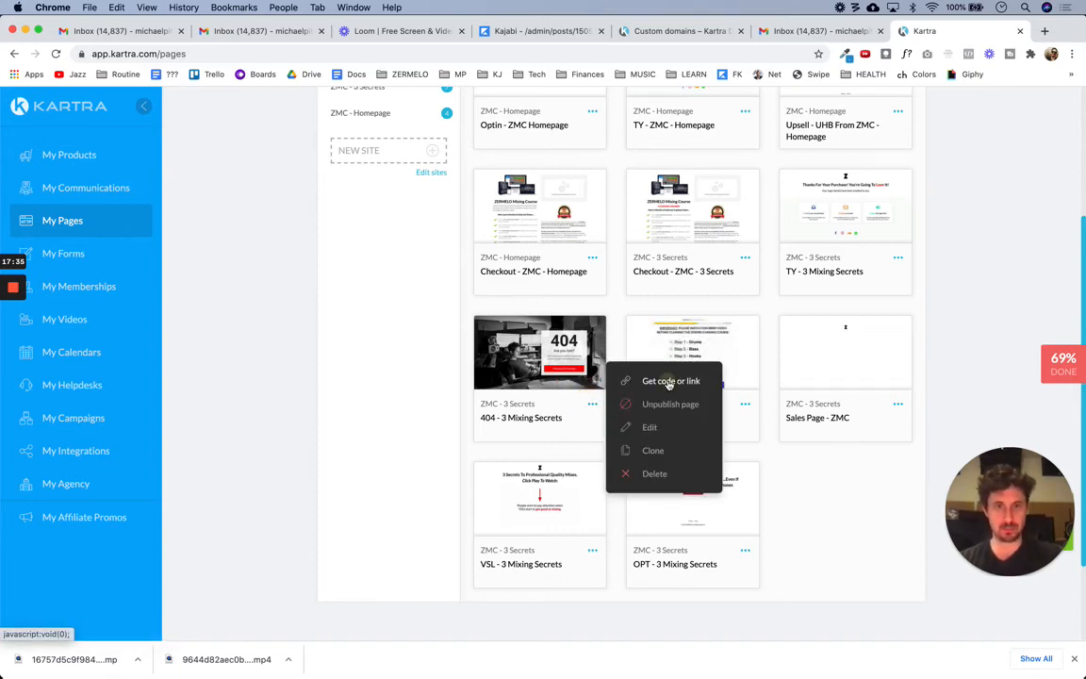
pyautogui.click(668, 382)
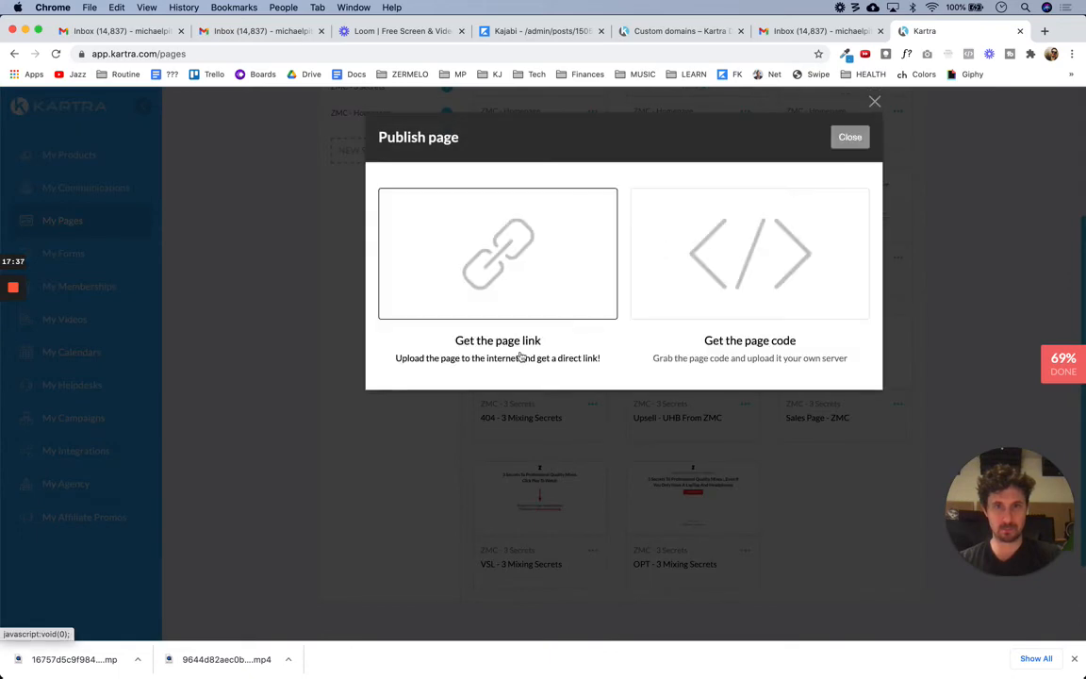
pyautogui.click(531, 289)
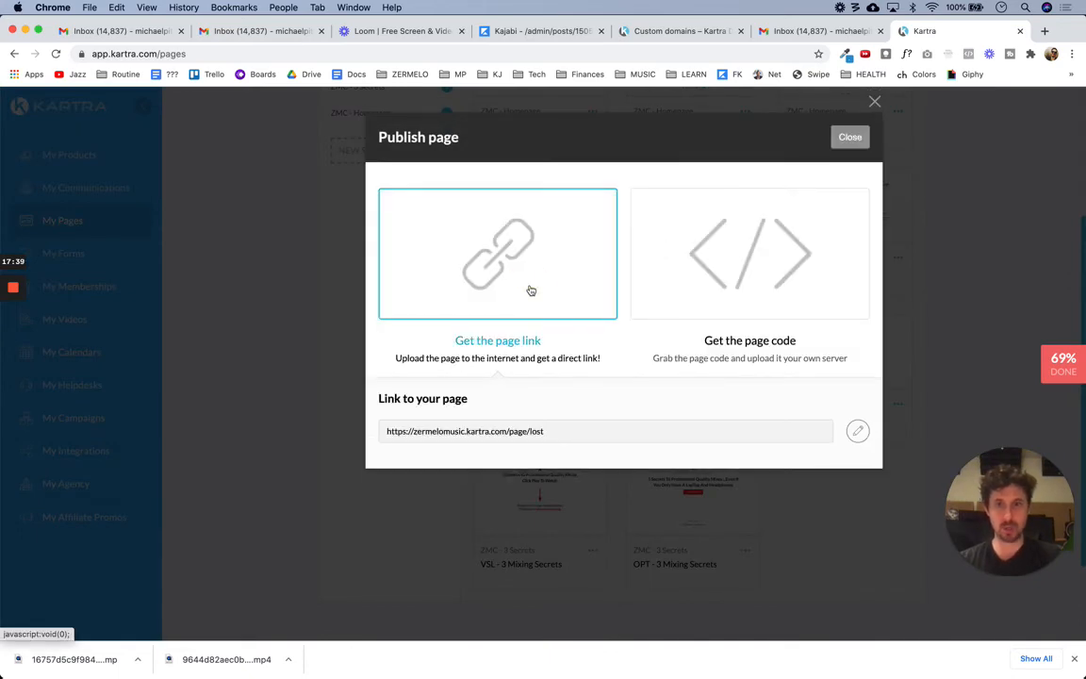
pyautogui.click(850, 138)
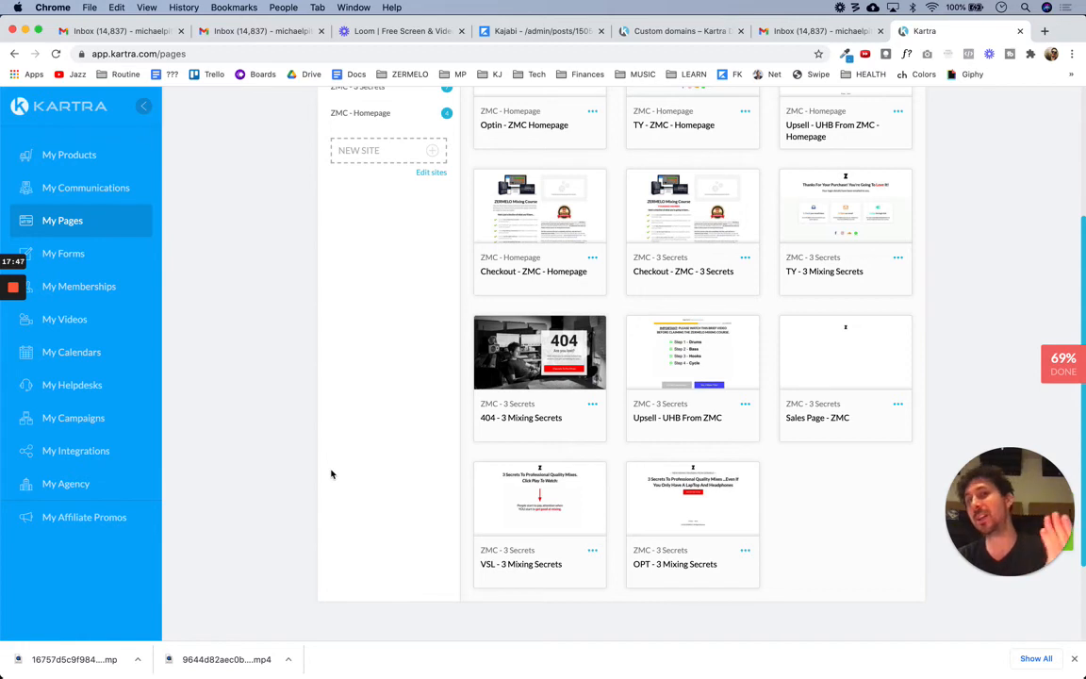
pyautogui.click(410, 509)
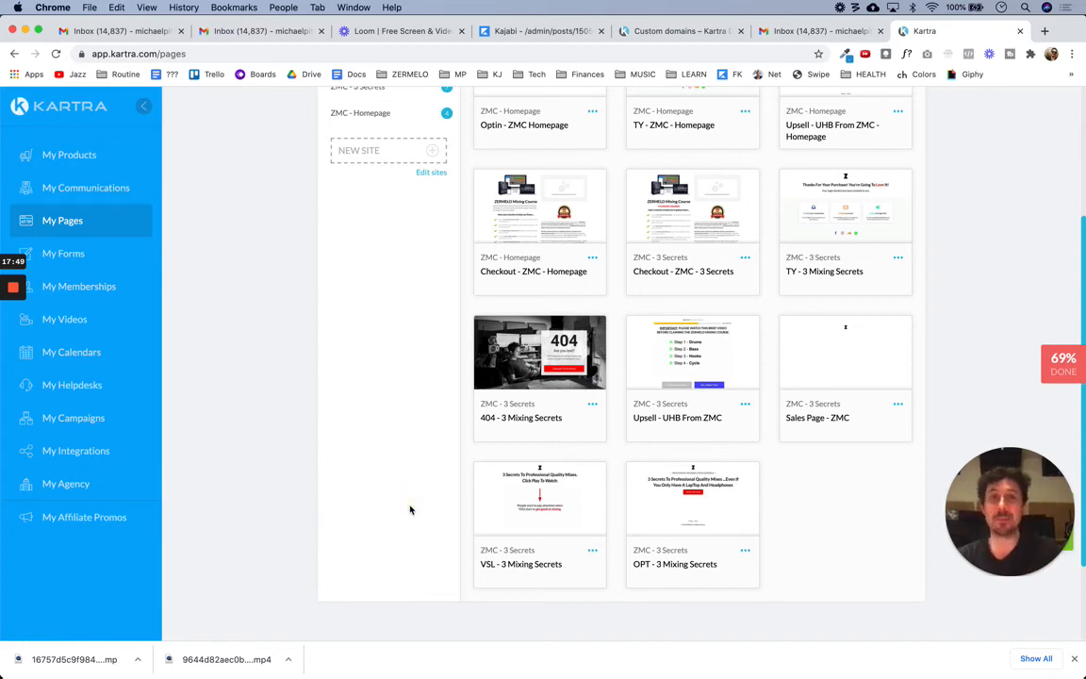
pyautogui.click(407, 503)
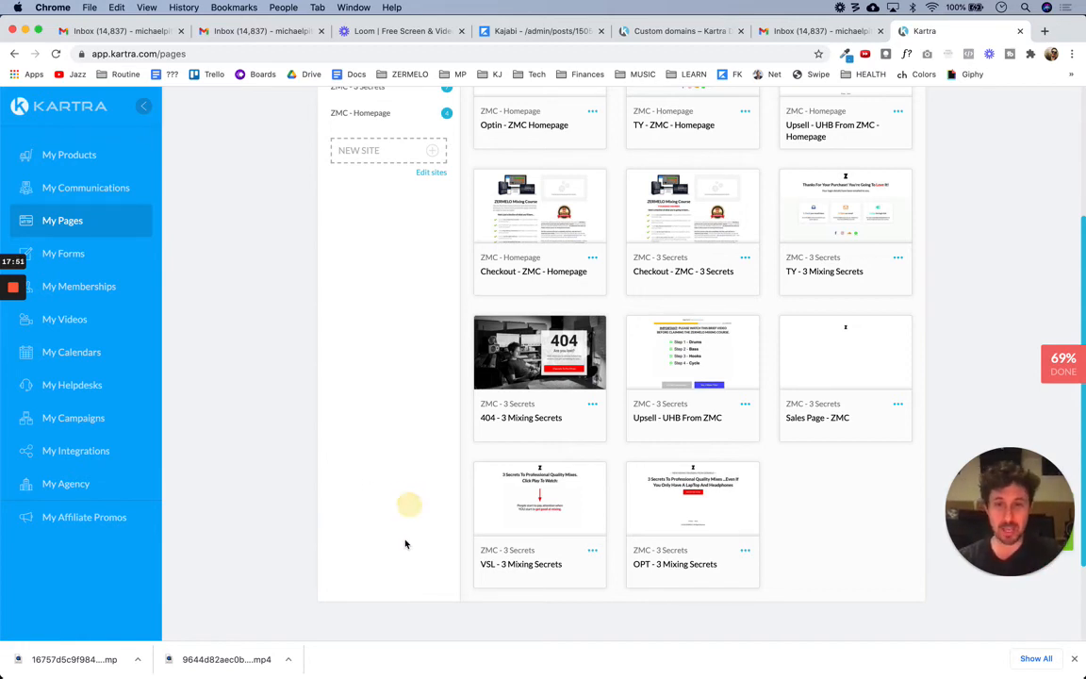
pyautogui.click(402, 563)
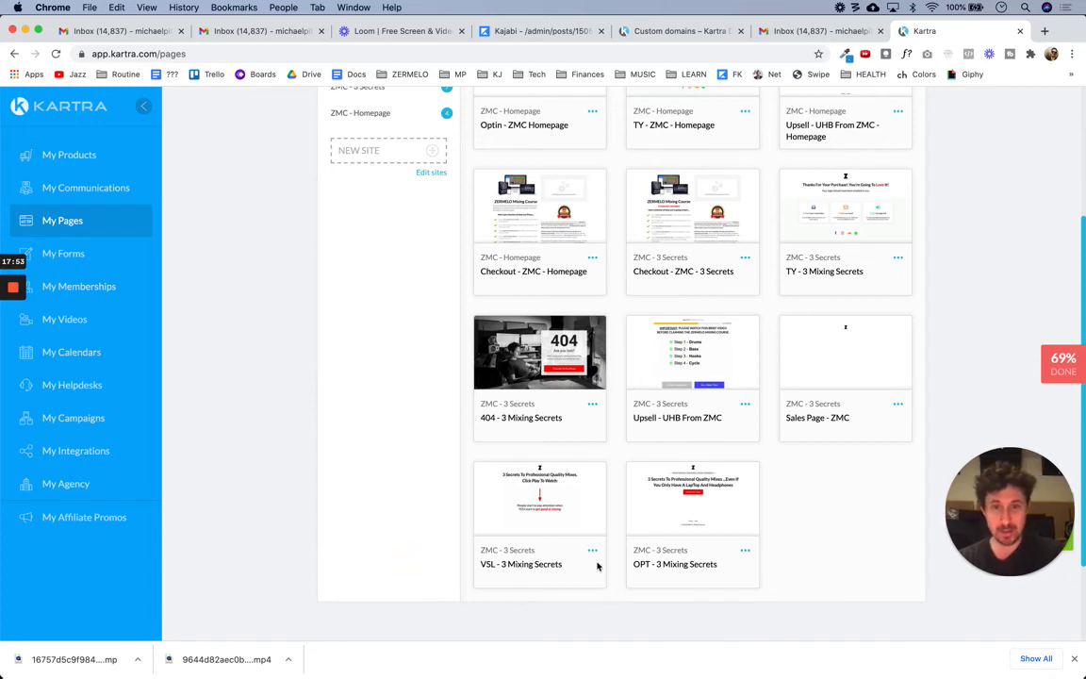
pyautogui.click(569, 609)
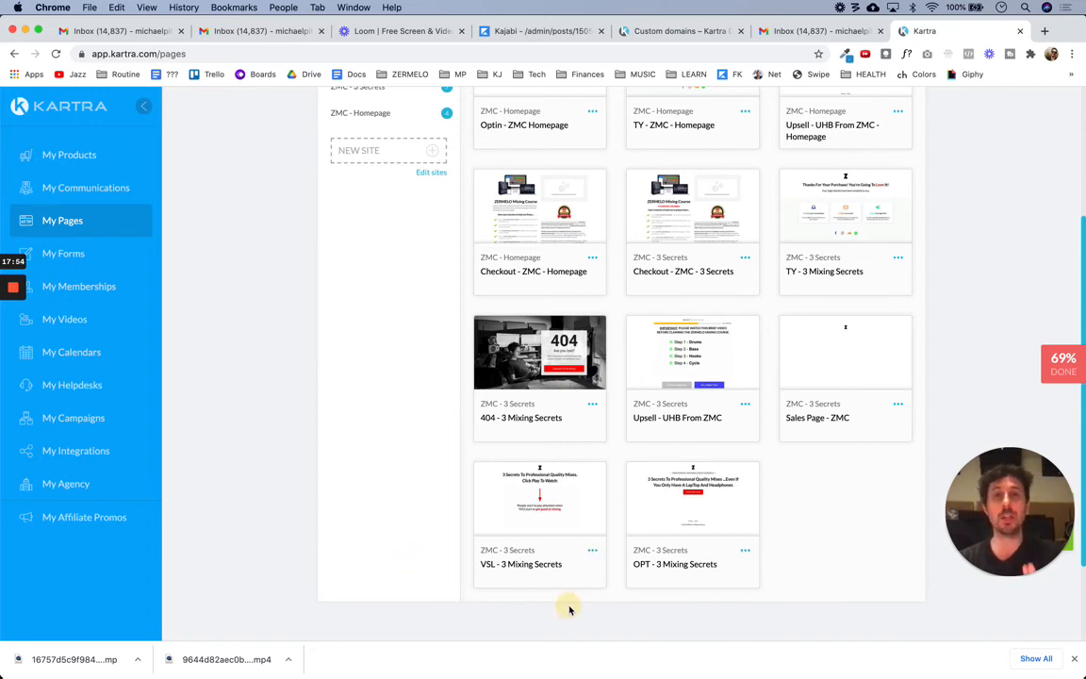
pyautogui.click(592, 550)
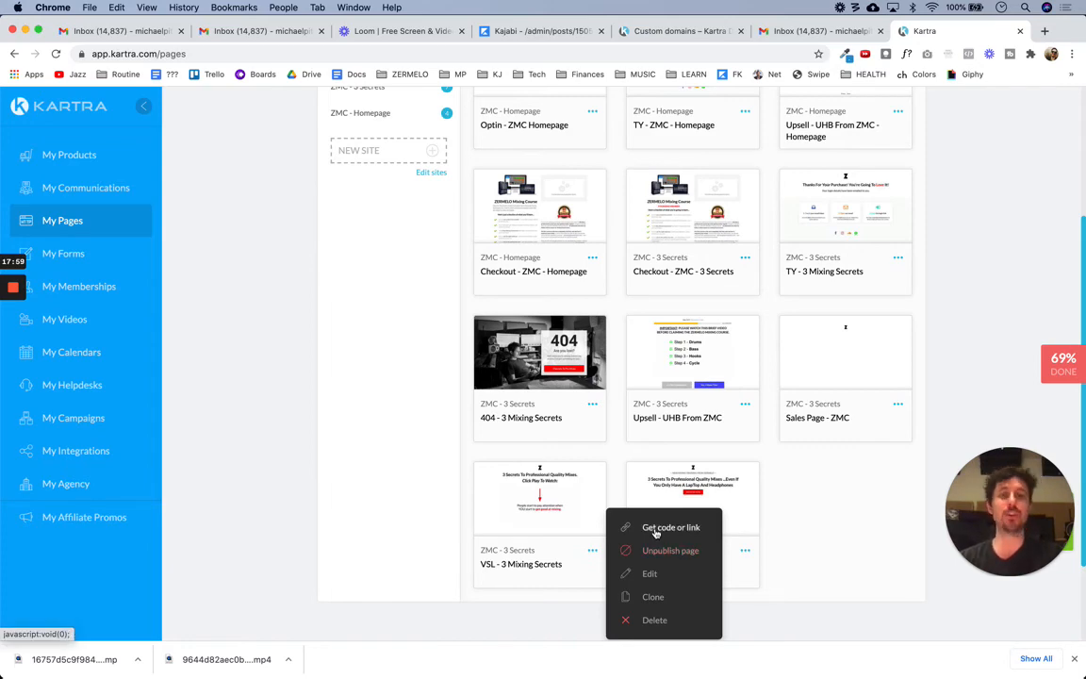
pyautogui.click(657, 531)
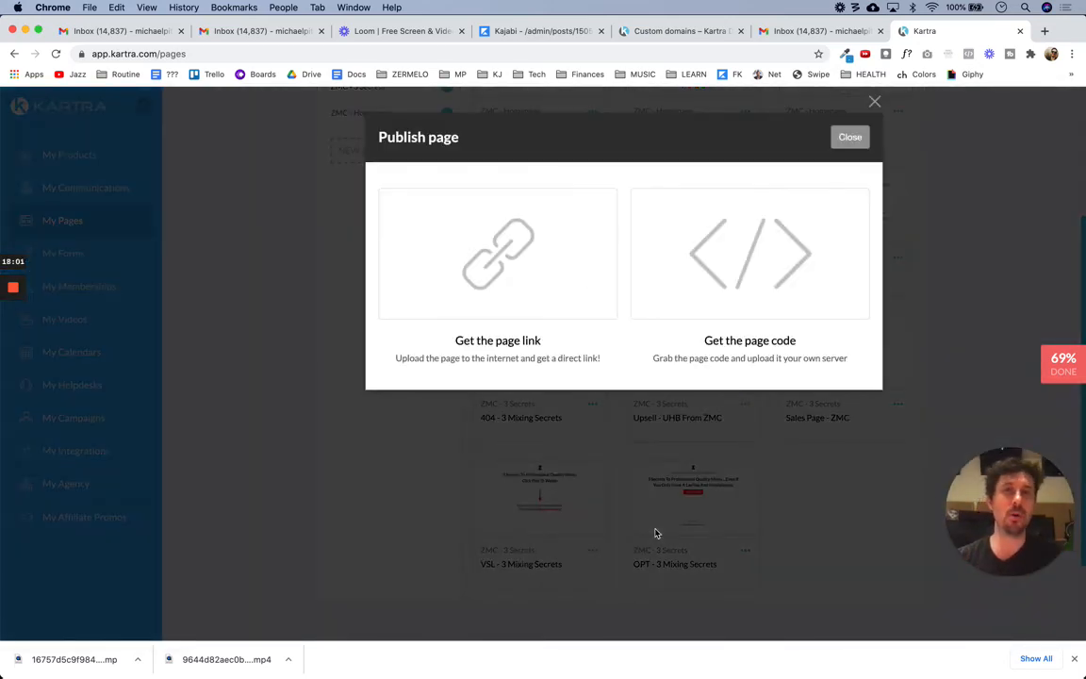
pyautogui.click(534, 279)
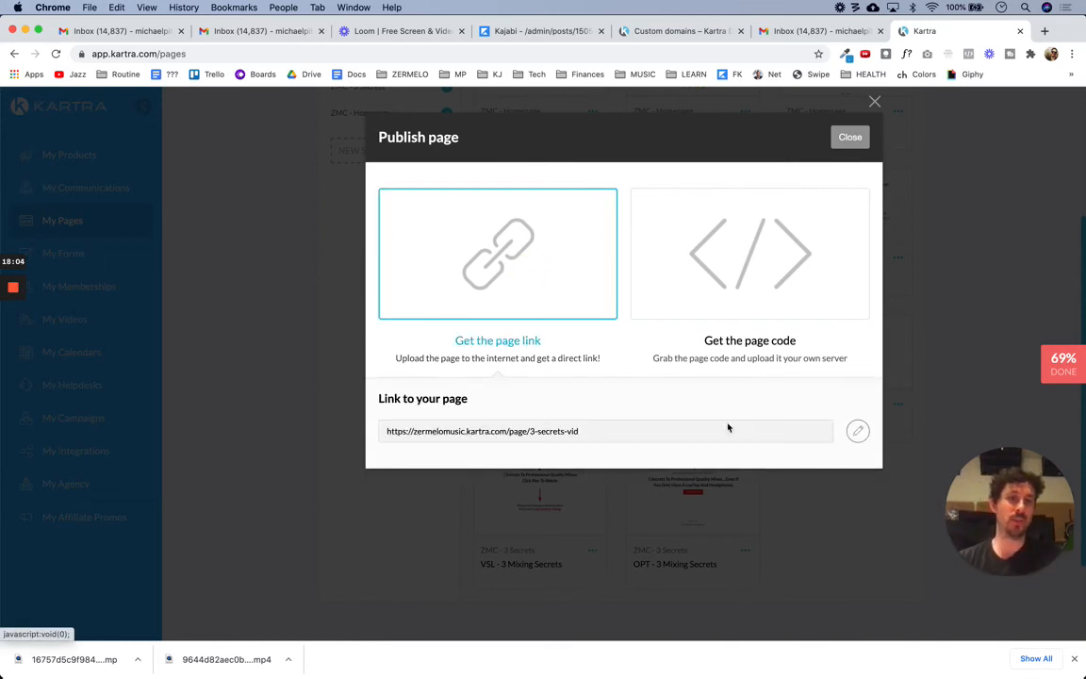
pyautogui.click(859, 433)
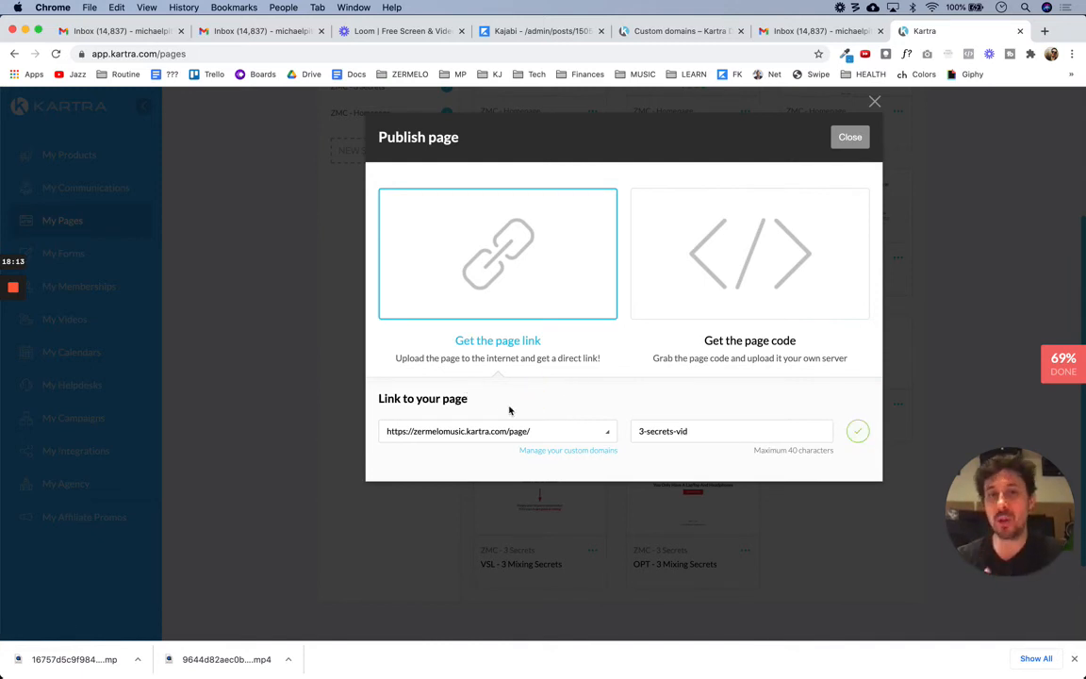
pyautogui.click(605, 434)
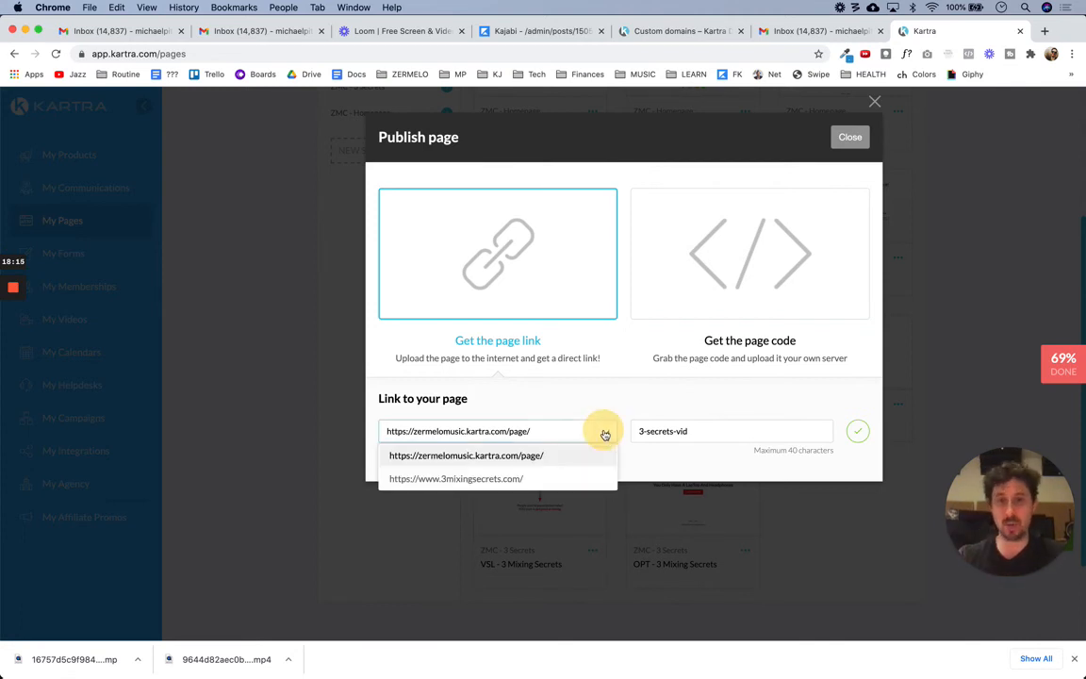
pyautogui.click(483, 481)
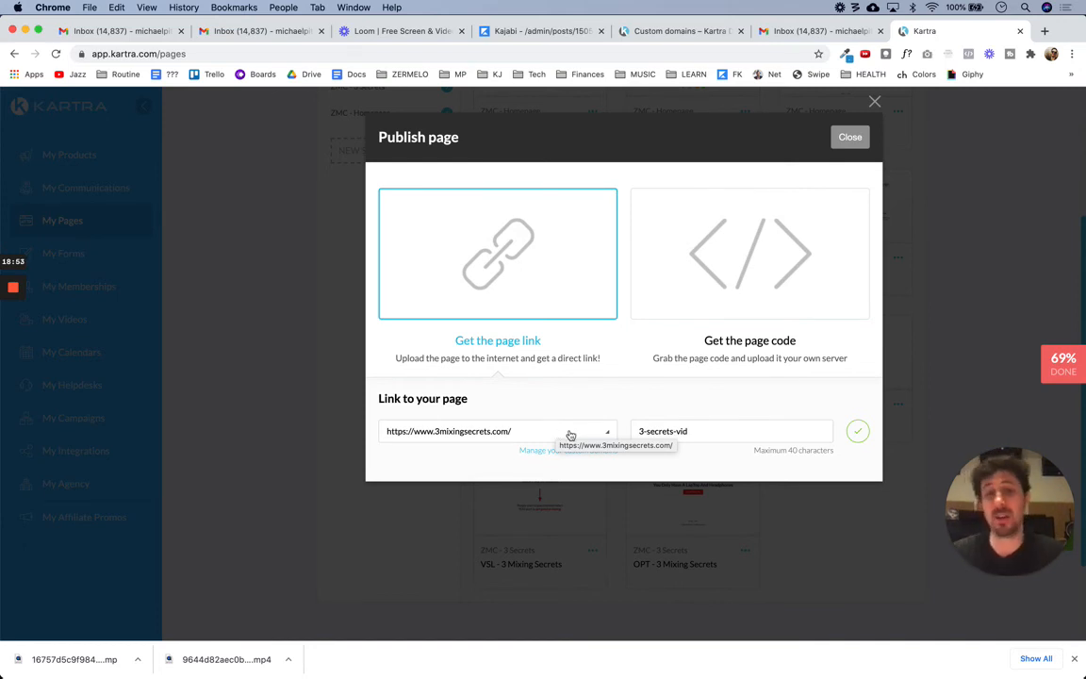
pyautogui.click(571, 432)
pyautogui.click(465, 457)
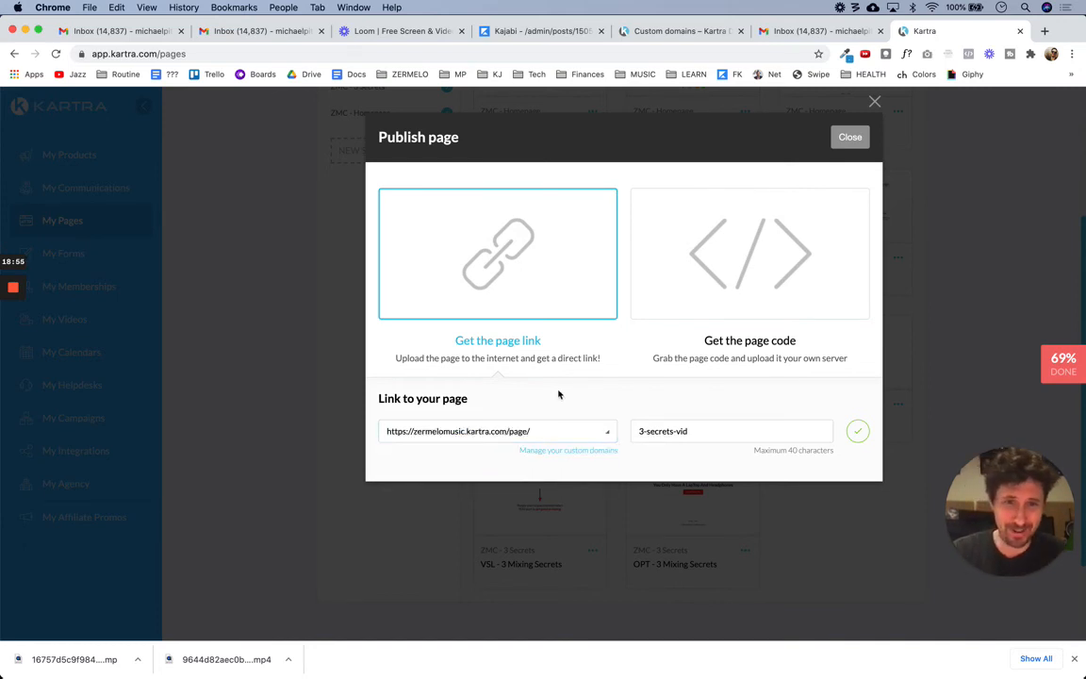
pyautogui.click(875, 102)
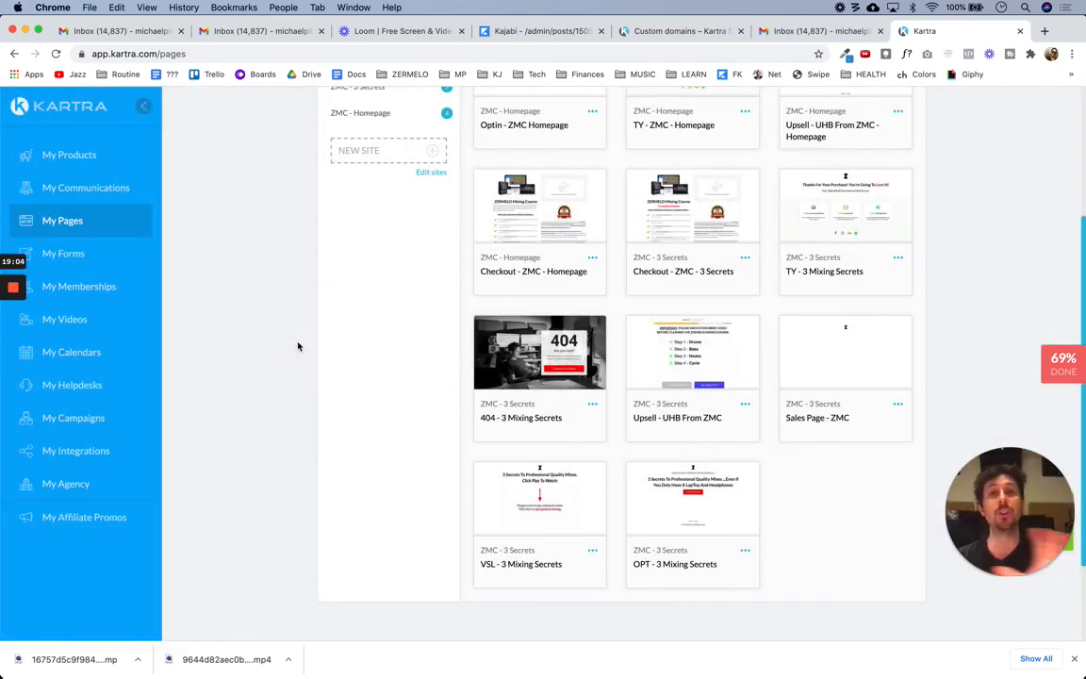
# Switch to the TextEdit notes and review the domain setup checklist, highlighting the steps on creating the CNAME and pointing it to Kartra
pyautogui.press('super+Tab')
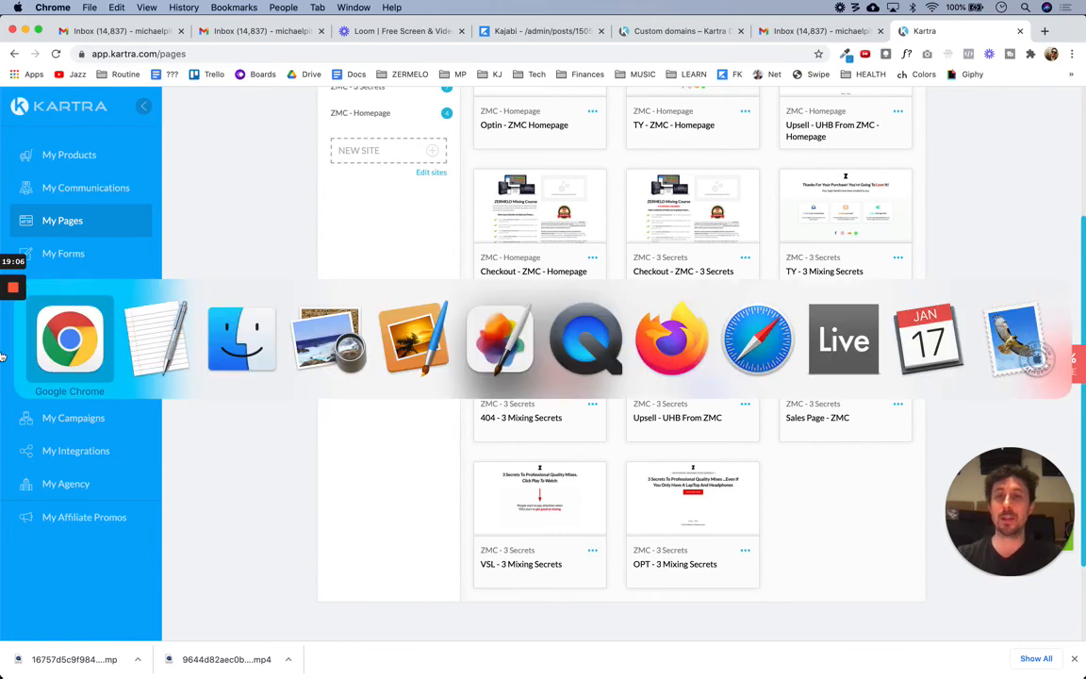
pyautogui.click(616, 282)
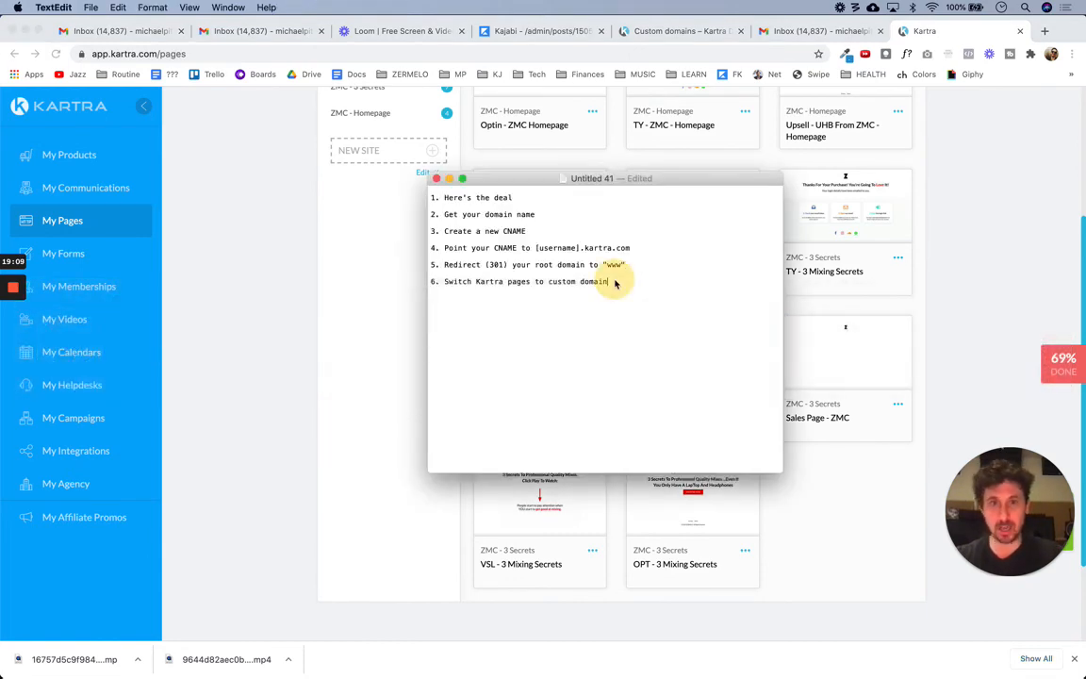
pyautogui.tripleClick(538, 230)
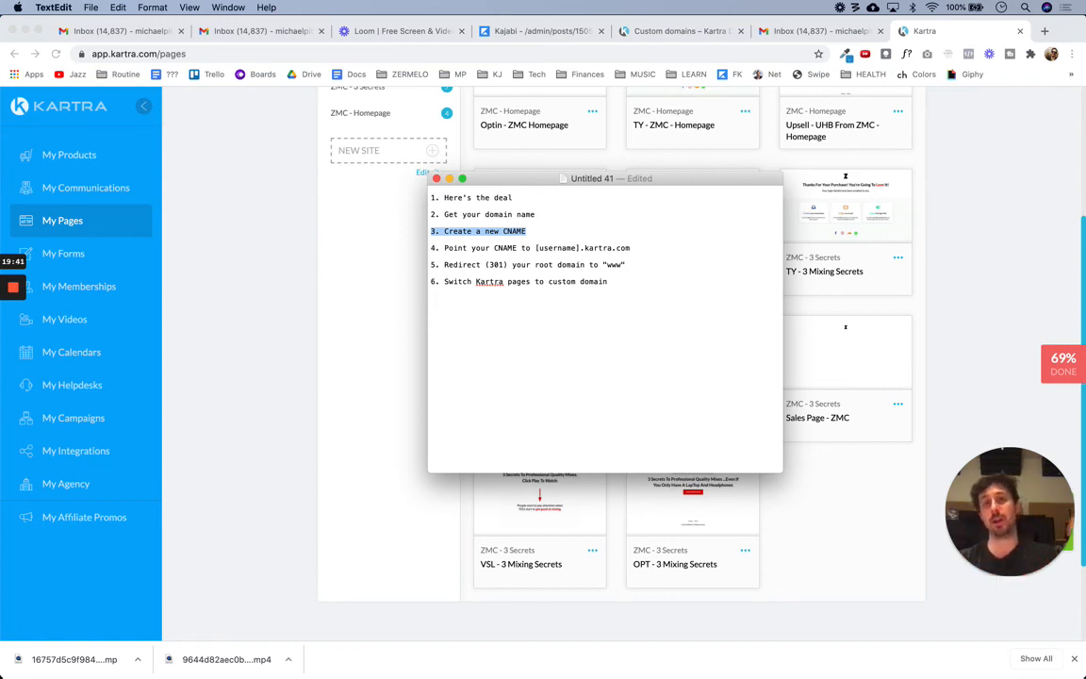
pyautogui.click(563, 249)
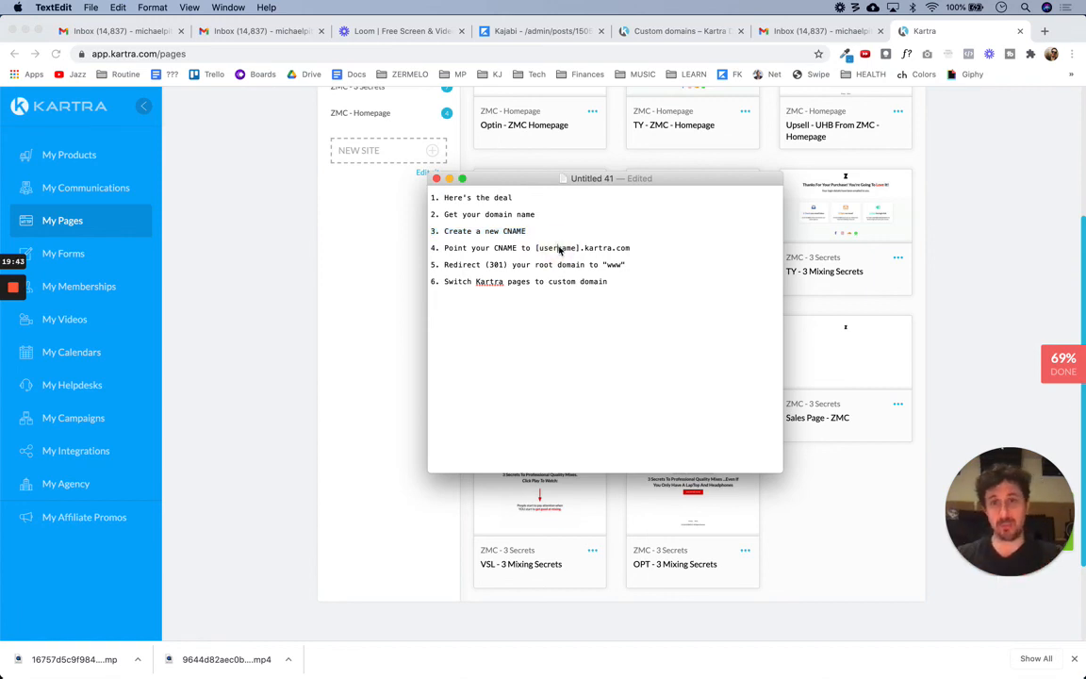
pyautogui.tripleClick(563, 249)
pyautogui.click(432, 265)
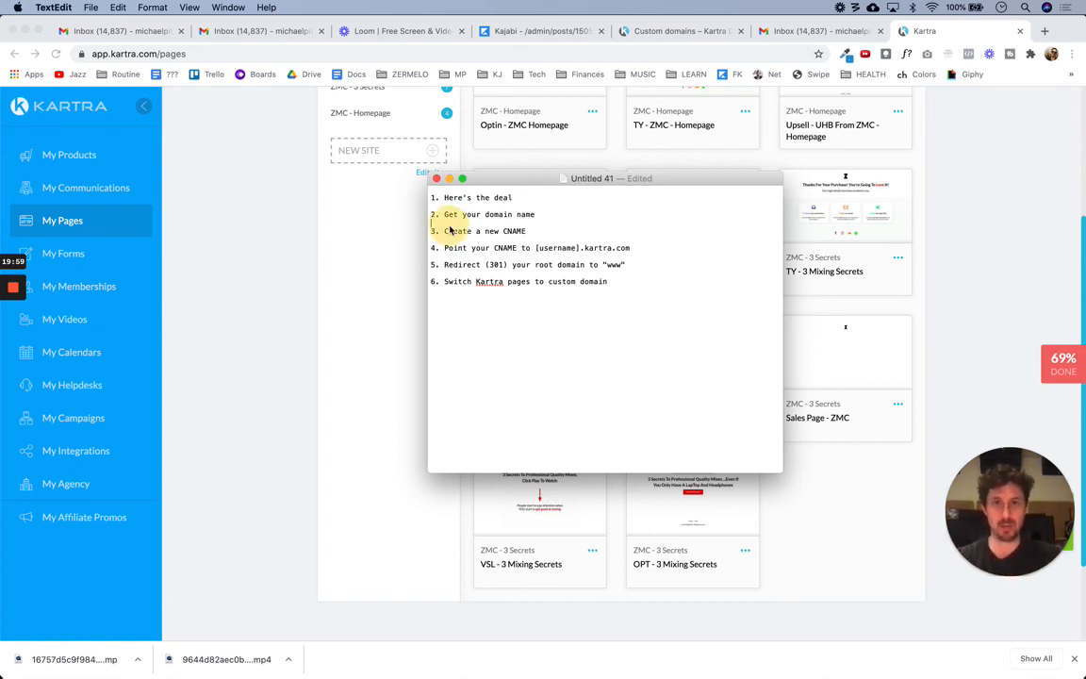
pyautogui.moveTo(438, 230); pyautogui.dragTo(620, 255)
pyautogui.click(630, 249)
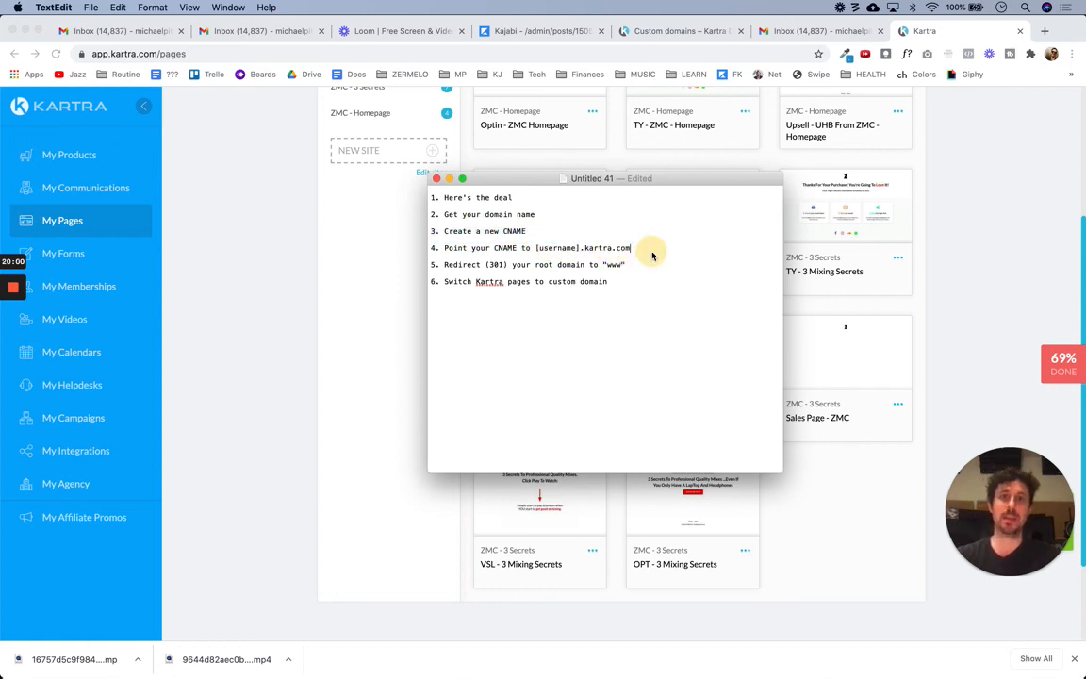
# Add the checklist item "6. Create index page in Kartra" on a new line after the root domain redirect item
pyautogui.click(613, 289)
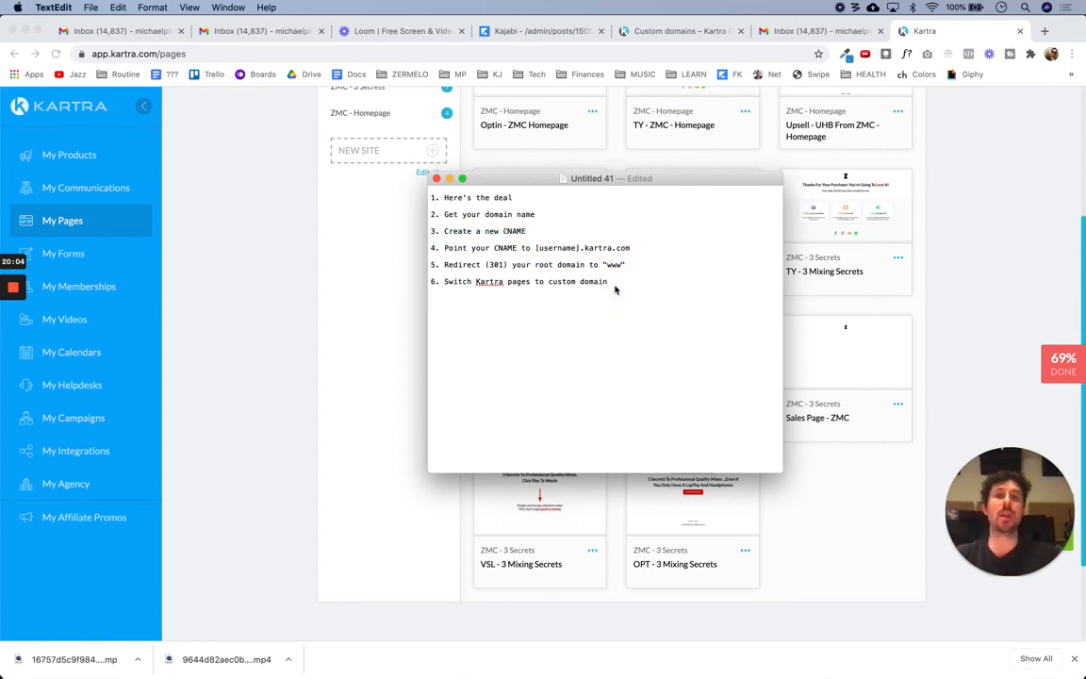
pyautogui.click(636, 267)
pyautogui.press('Return')
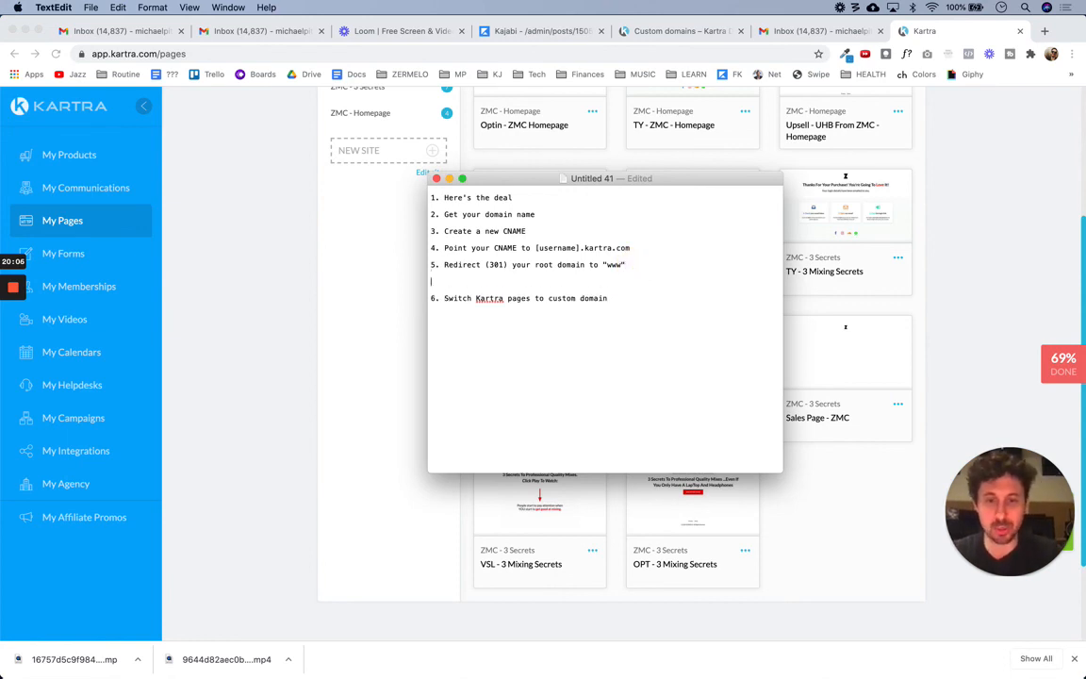
pyautogui.write('6. ')
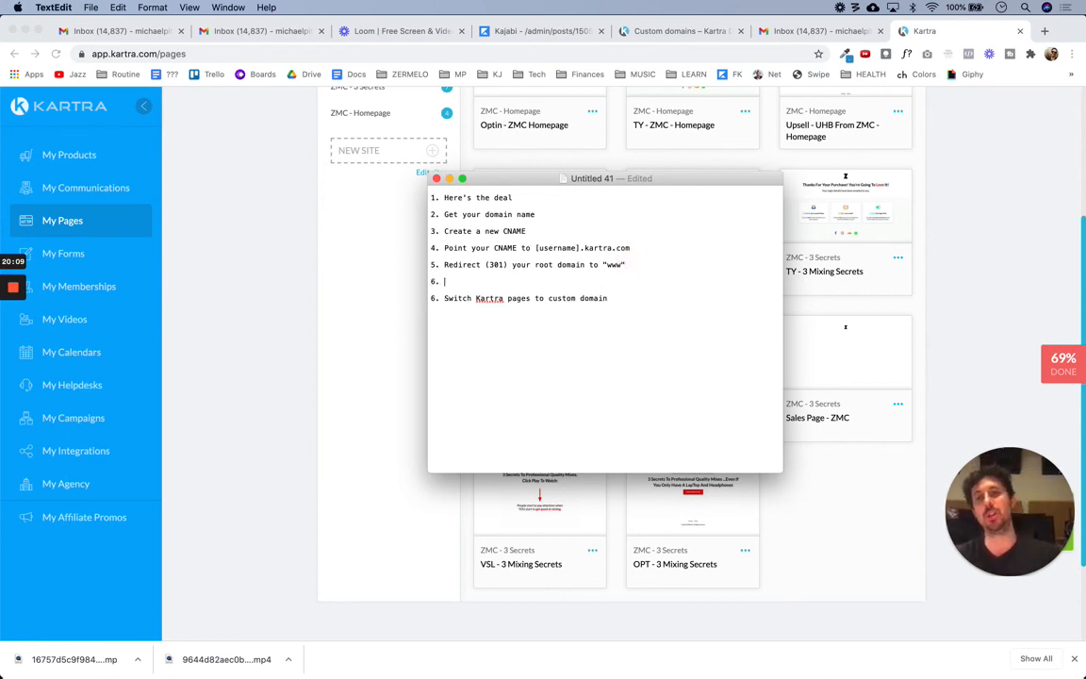
pyautogui.write('Assign')
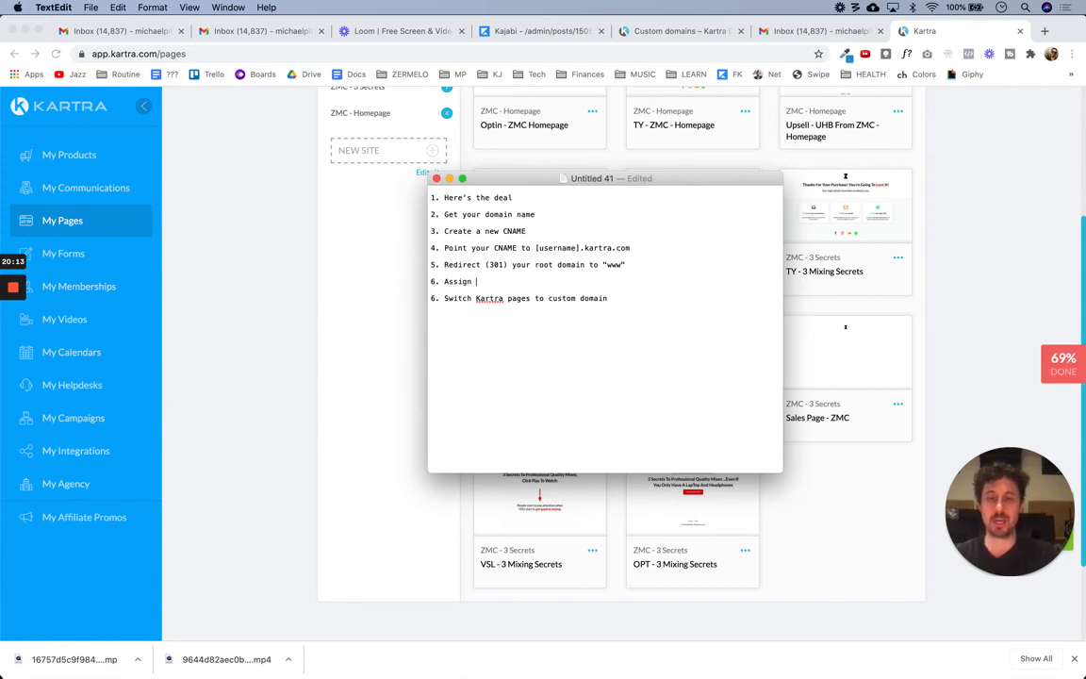
pyautogui.hotkey('alt', 'BackSpace')
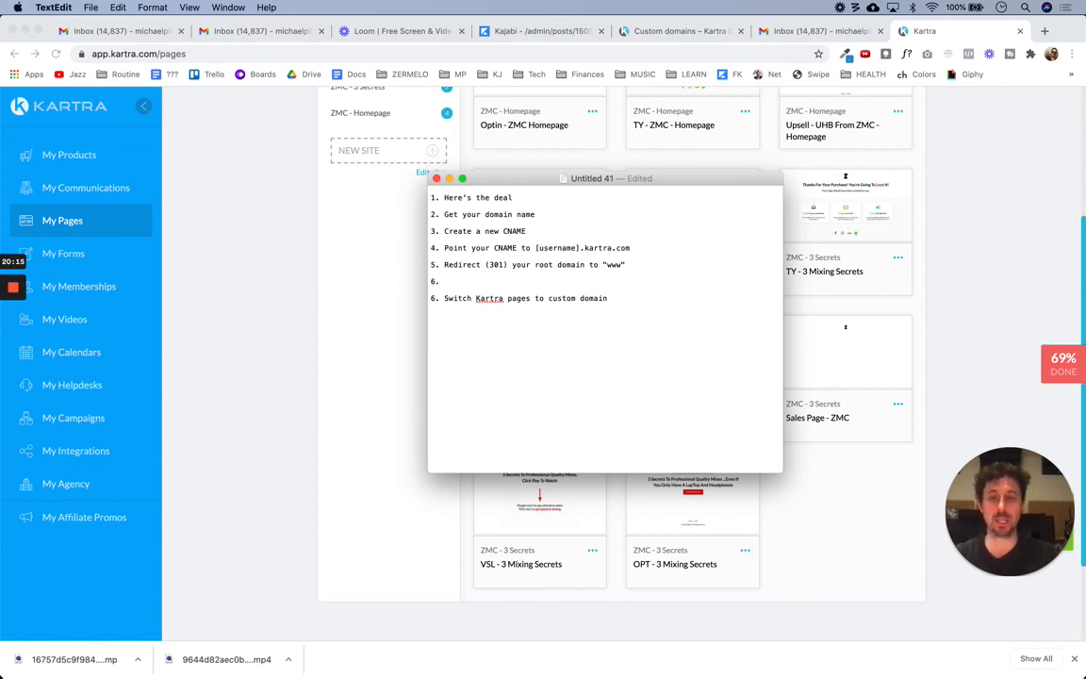
pyautogui.write('Create index pag')
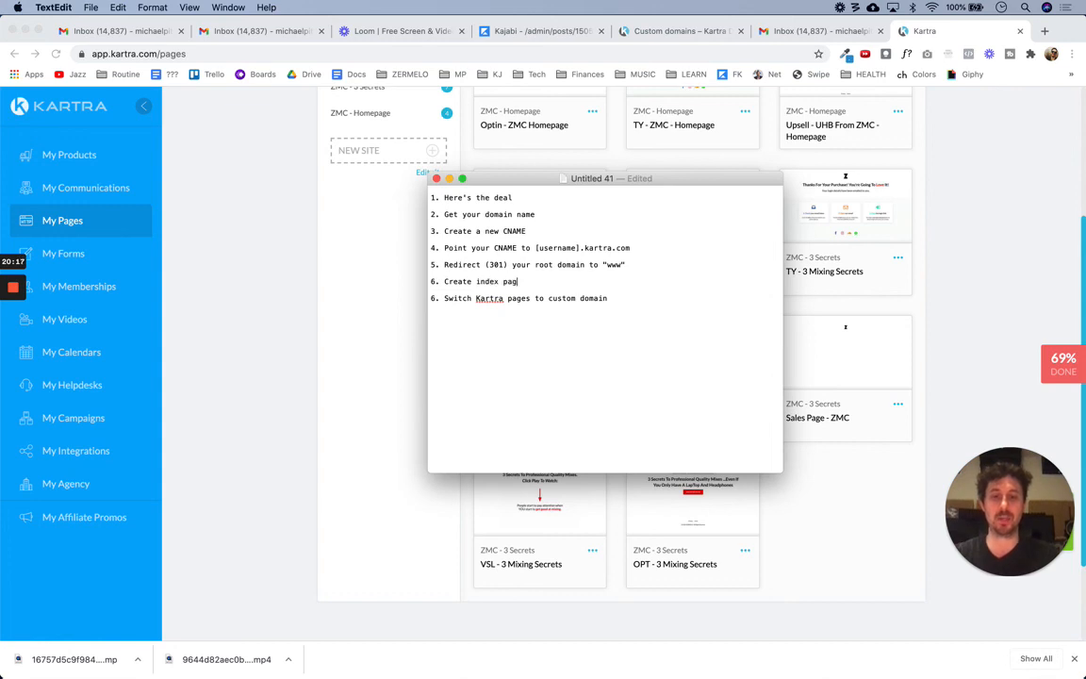
pyautogui.write('e in Kartra')
# Renumber the checklist item "Switch Kartra pages to custom domain" as 7
pyautogui.press('Down')
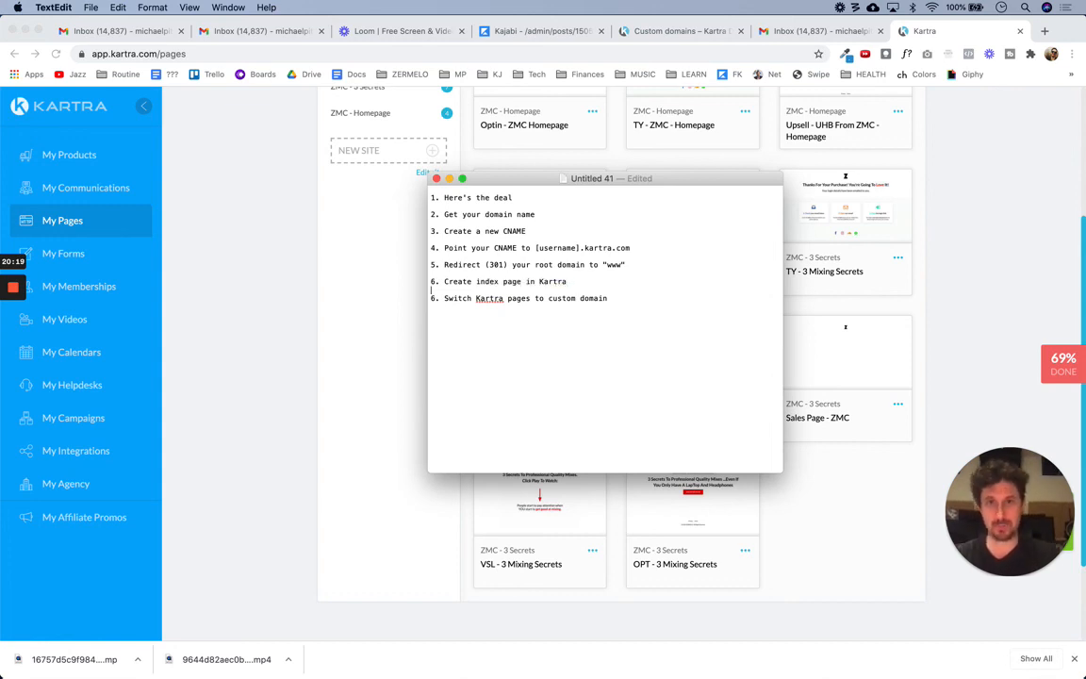
pyautogui.press('Delete')
pyautogui.write('7')
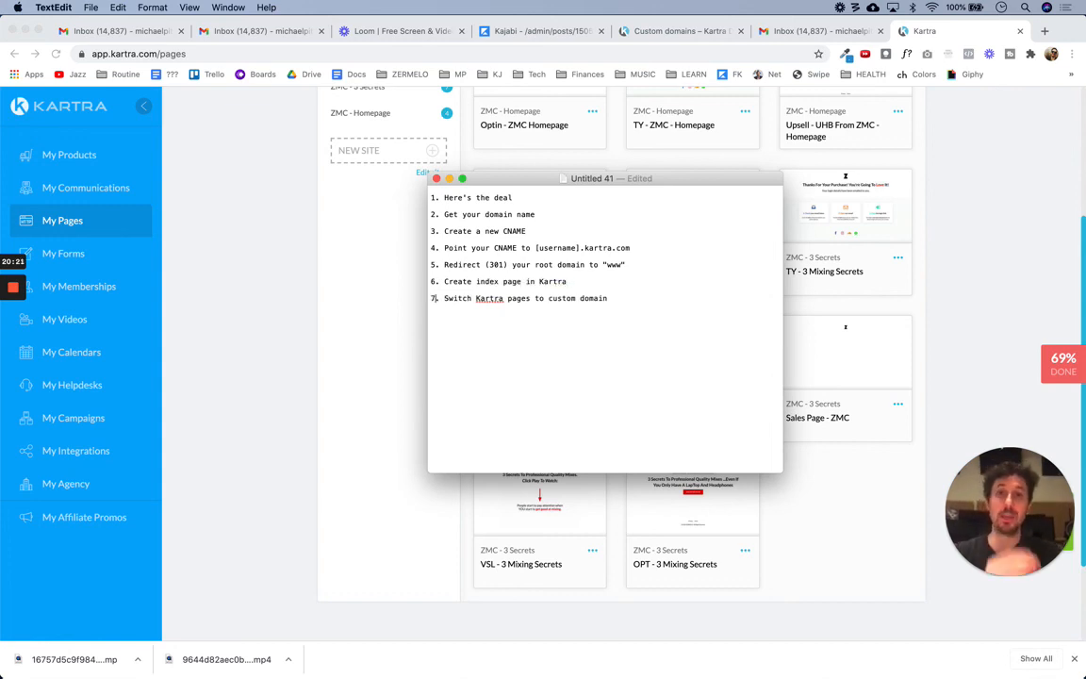